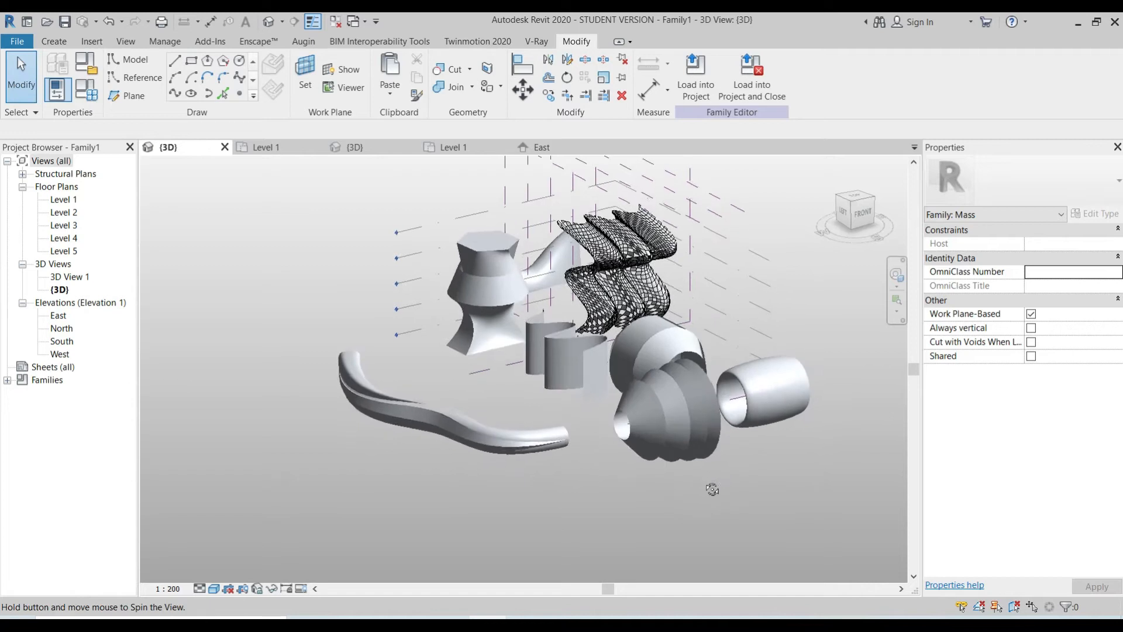
# Step: Examine the finished mass forms: the ridged revolve, the curved swept form, the hollow barrels and the rhomboid checkerboard surface
pyautogui.scroll(4, 673, 459)
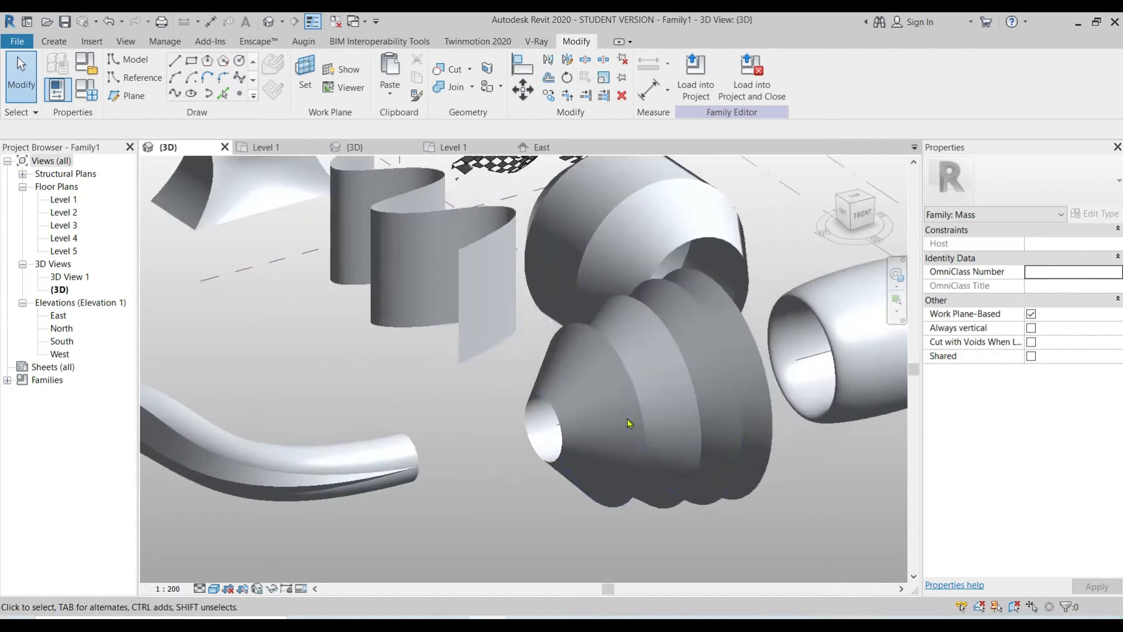
pyautogui.moveTo(707, 477); pyautogui.dragTo(770, 455, button='middle')
pyautogui.scroll(-4, 770, 455)
pyautogui.moveTo(429, 396); pyautogui.dragTo(529, 432, button='middle')
pyautogui.scroll(5, 412, 366)
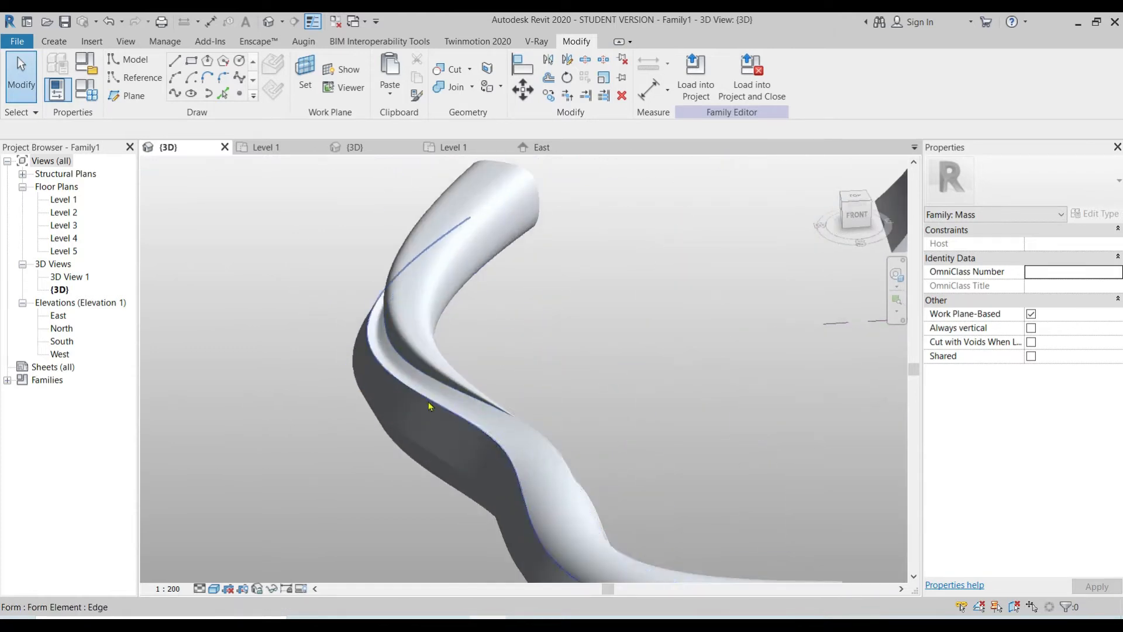
pyautogui.scroll(-7, 451, 369)
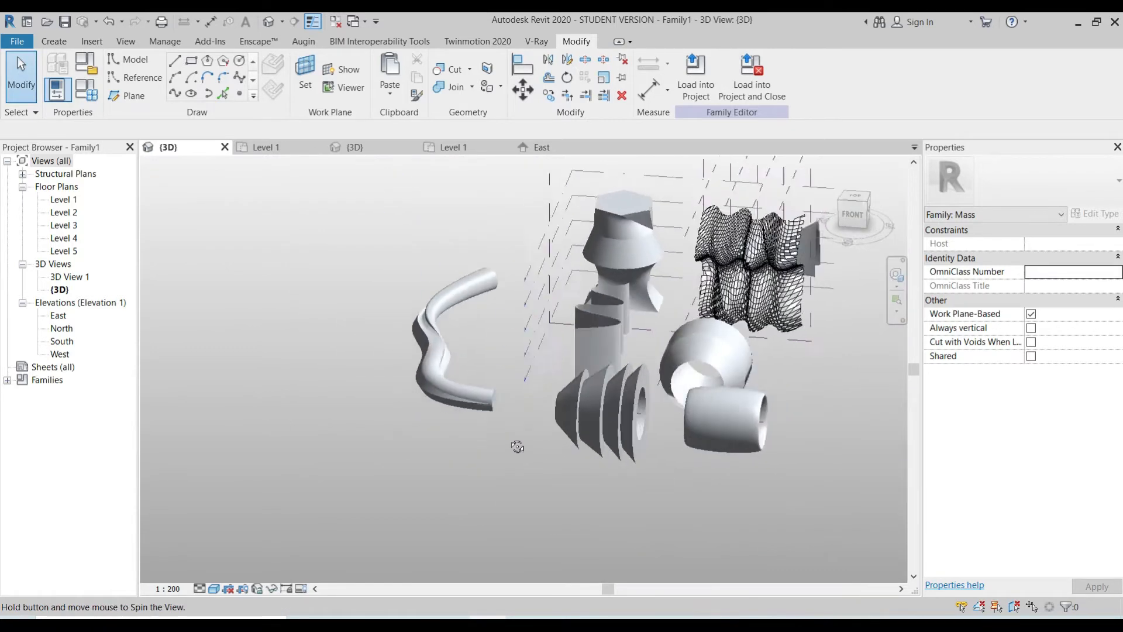
pyautogui.scroll(6, 677, 401)
pyautogui.keyDown('shift'); pyautogui.moveTo(677, 401); pyautogui.dragTo(632, 281, button='middle'); pyautogui.keyUp('shift')
pyautogui.scroll(-3, 584, 364)
pyautogui.scroll(2, 537, 224)
pyautogui.scroll(2, 536, 224)
pyautogui.scroll(-2, 570, 297)
pyautogui.moveTo(572, 299); pyautogui.dragTo(542, 204, button='middle')
pyautogui.scroll(-2, 541, 204)
pyautogui.keyDown('shift'); pyautogui.moveTo(621, 267); pyautogui.dragTo(673, 468, button='middle'); pyautogui.keyUp('shift')
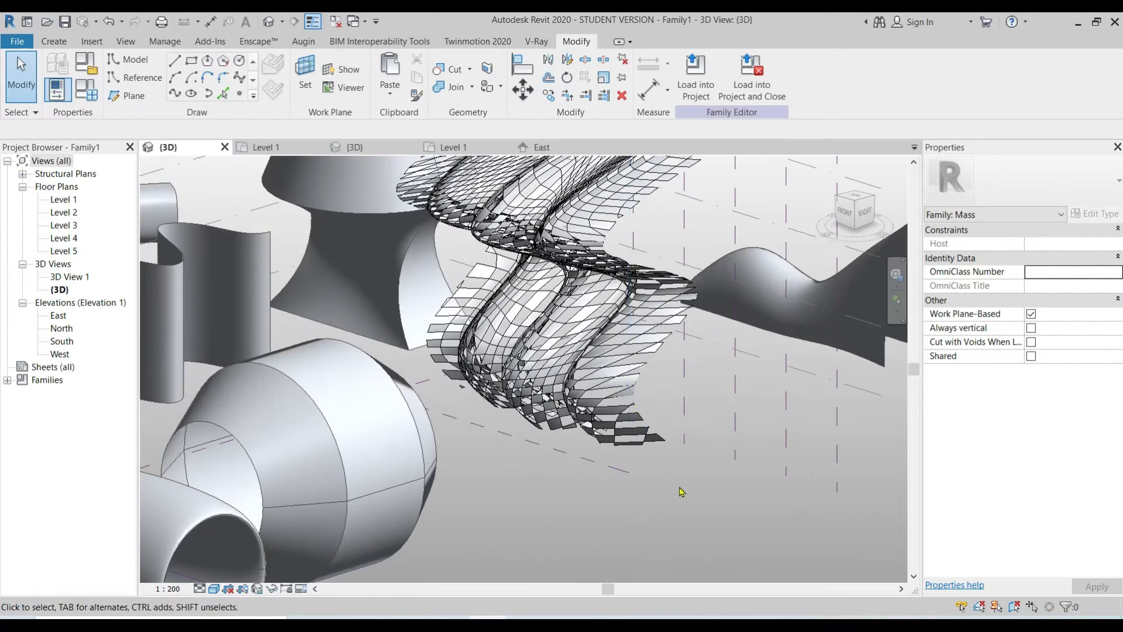
pyautogui.scroll(1, 675, 478)
pyautogui.moveTo(631, 429); pyautogui.dragTo(689, 527, button='middle')
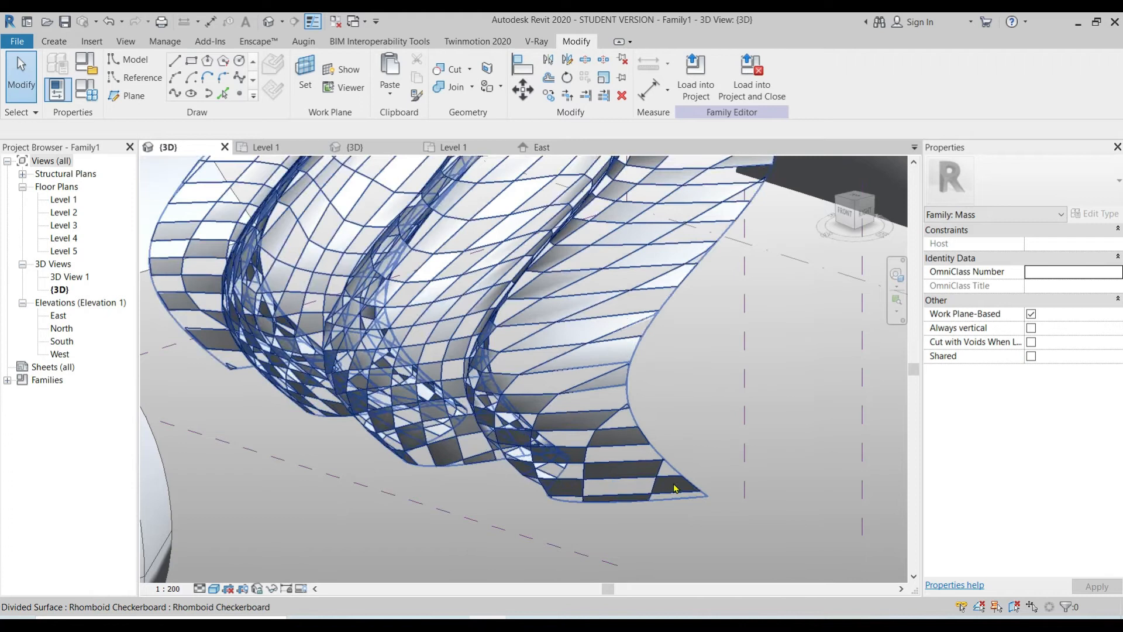
pyautogui.scroll(-3, 675, 488)
pyautogui.scroll(-2, 675, 488)
pyautogui.scroll(-2, 642, 479)
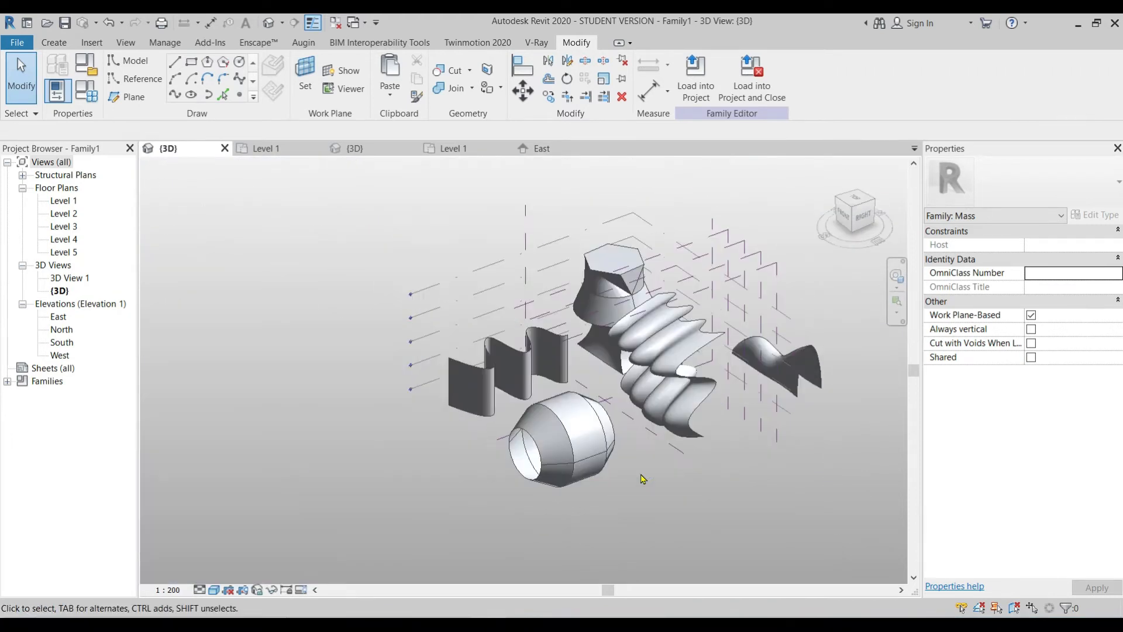
# Step: Set Level 1 as the active work plane in the 3D view
pyautogui.keyDown('shift'); pyautogui.moveTo(643, 479); pyautogui.dragTo(636, 391, button='middle'); pyautogui.keyUp('shift')
pyautogui.scroll(2, 618, 457)
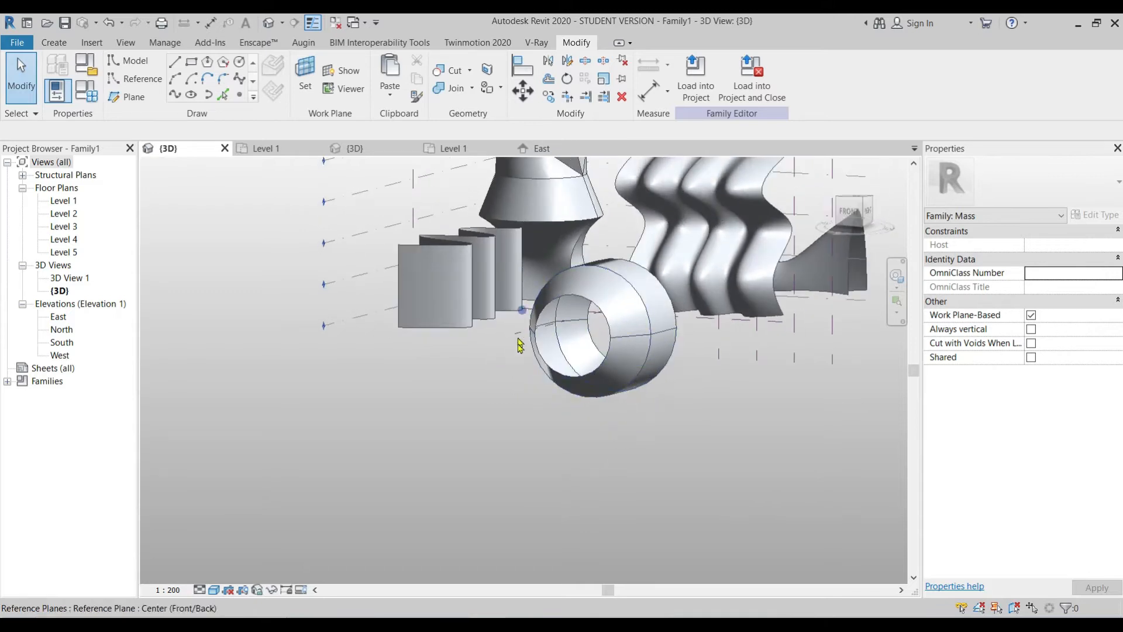
pyautogui.keyDown('shift'); pyautogui.moveTo(615, 322); pyautogui.dragTo(635, 471, button='middle'); pyautogui.keyUp('shift')
pyautogui.keyDown('shift'); pyautogui.moveTo(688, 423); pyautogui.dragTo(690, 449, button='middle'); pyautogui.keyUp('shift')
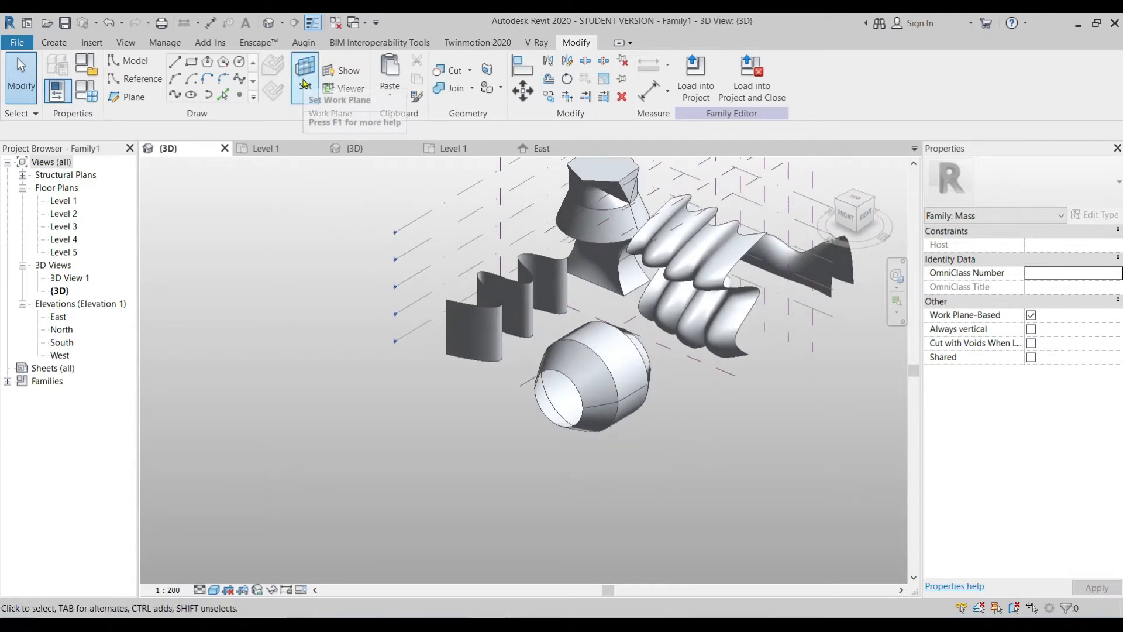
pyautogui.click(296, 97)
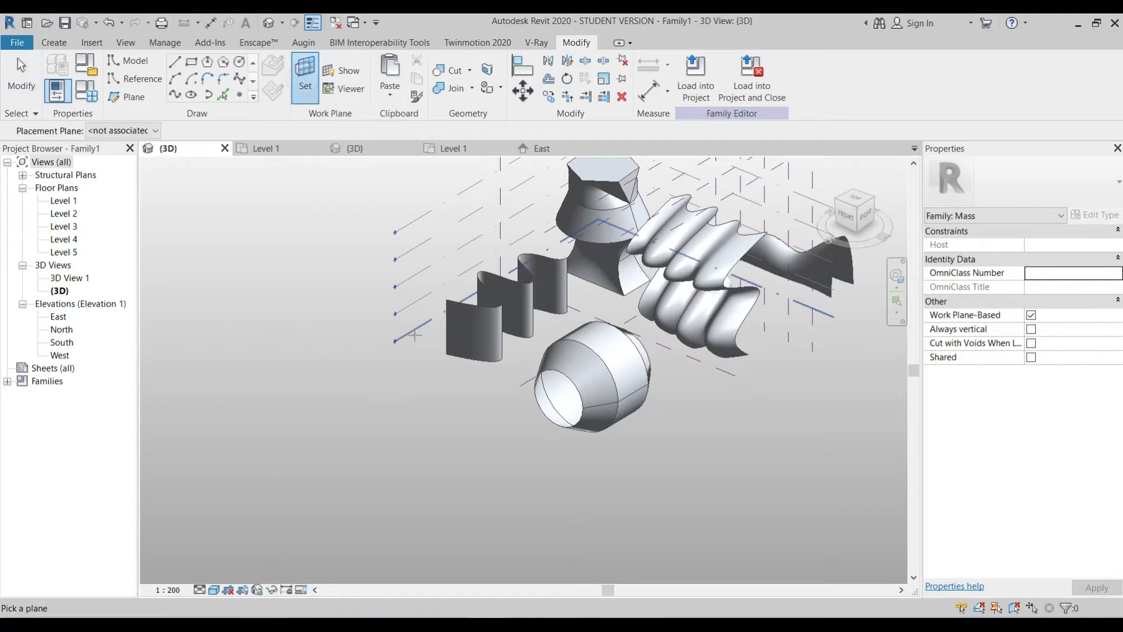
pyautogui.click(413, 331)
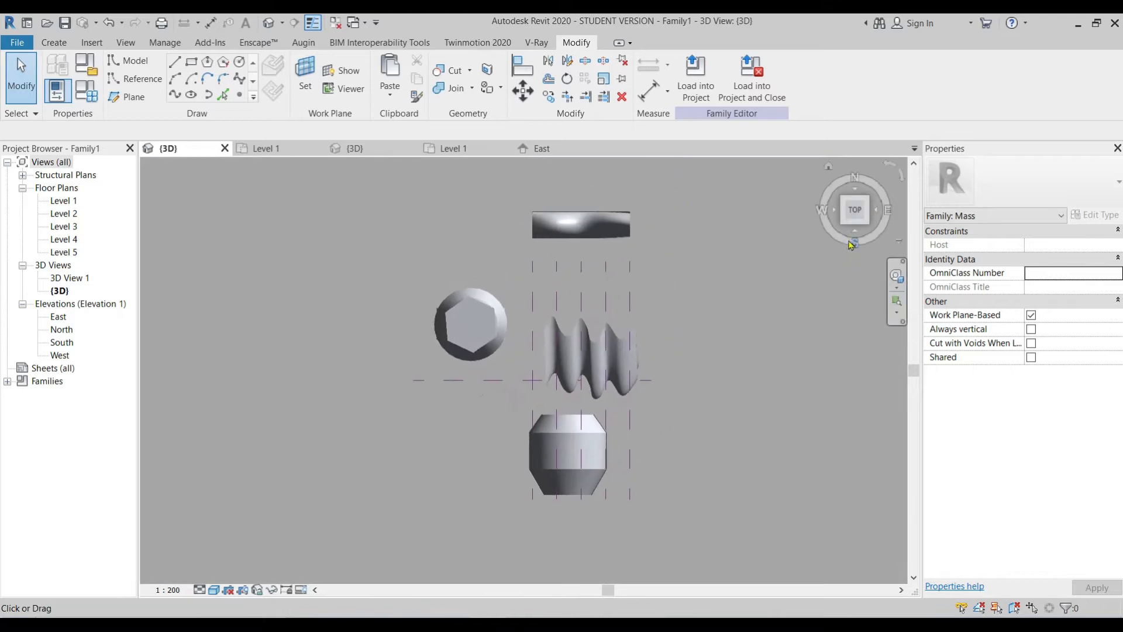
# Step: In top view, draw a horizontal reference line about 28.5 m long on Level 1, south of the wavy curve and faceted barrel
pyautogui.moveTo(694, 504); pyautogui.dragTo(704, 394, button='middle')
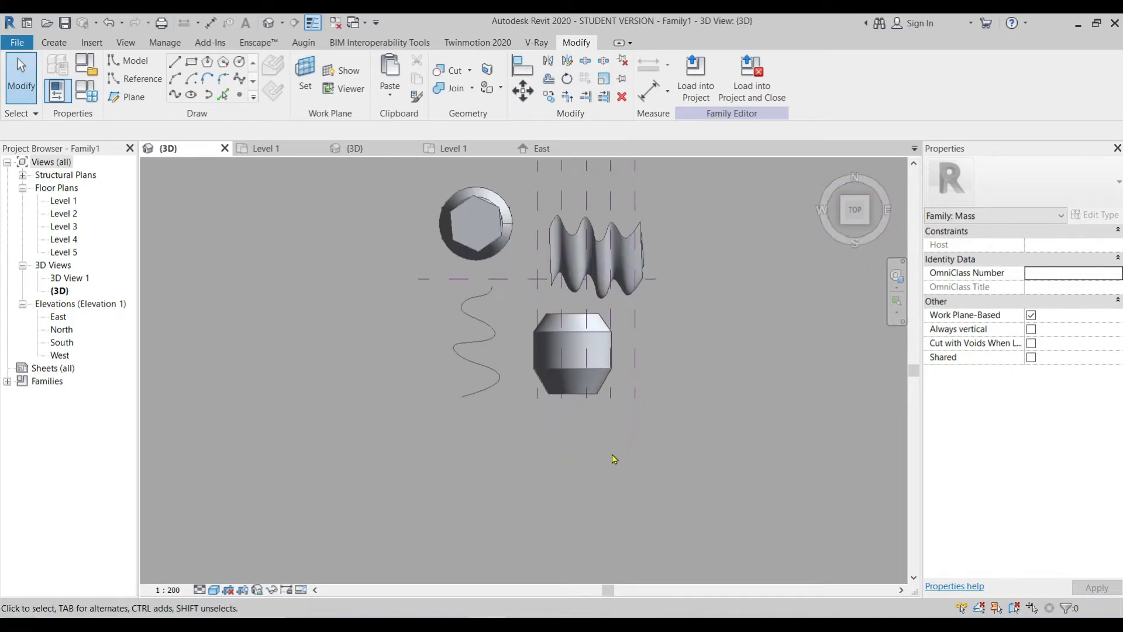
pyautogui.click(146, 79)
pyautogui.scroll(2, 488, 461)
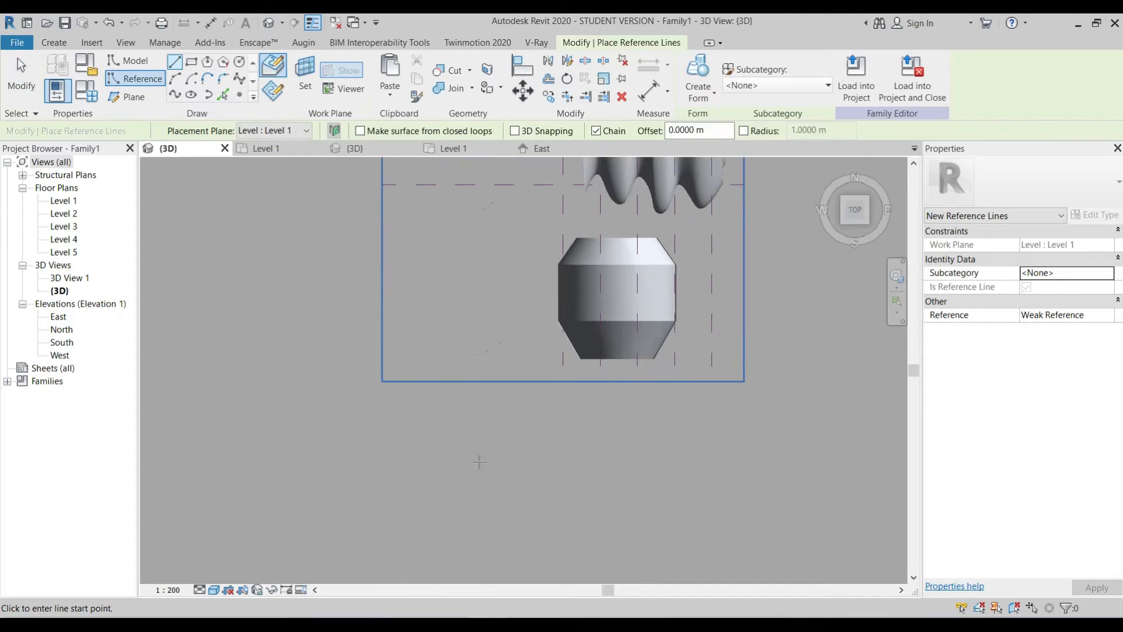
pyautogui.click(452, 466)
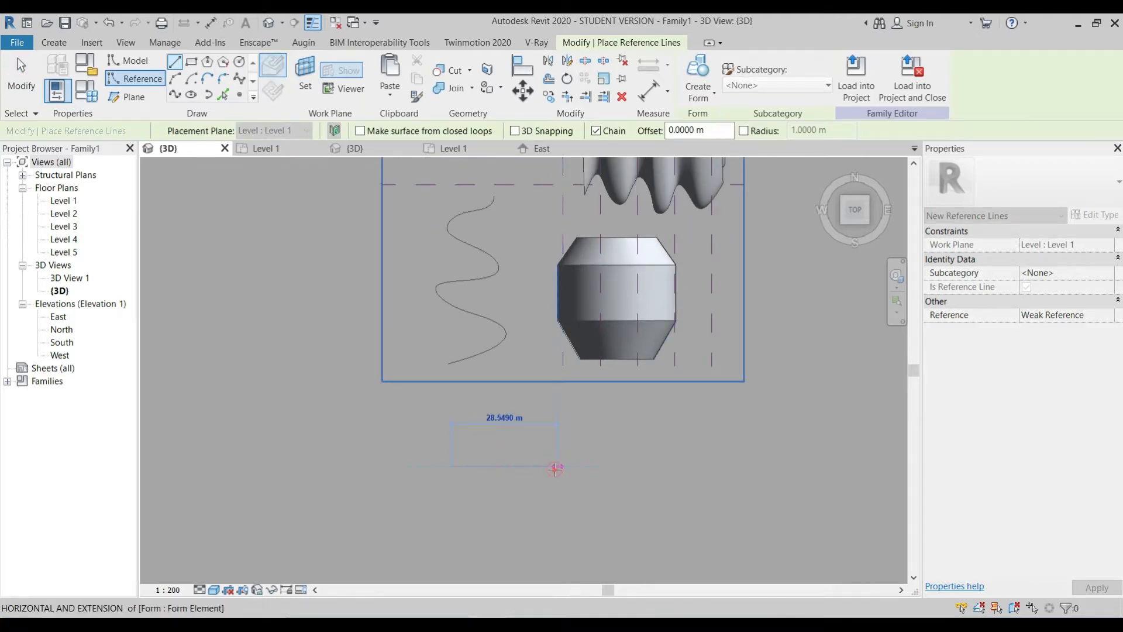
pyautogui.click(556, 468)
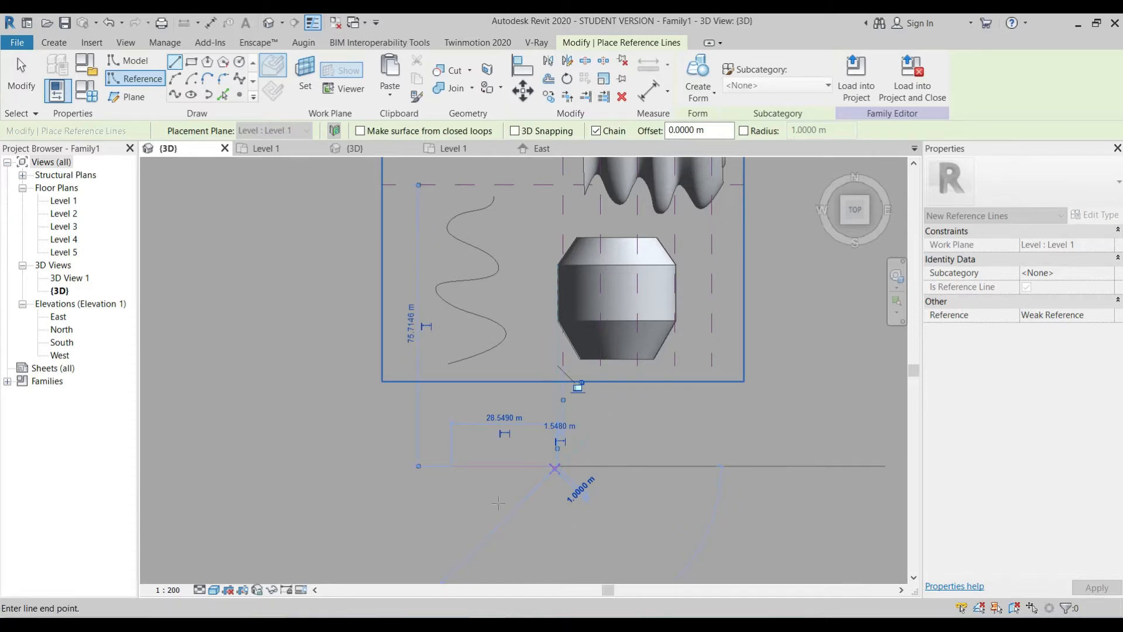
pyautogui.press('Escape')
pyautogui.press('Escape')
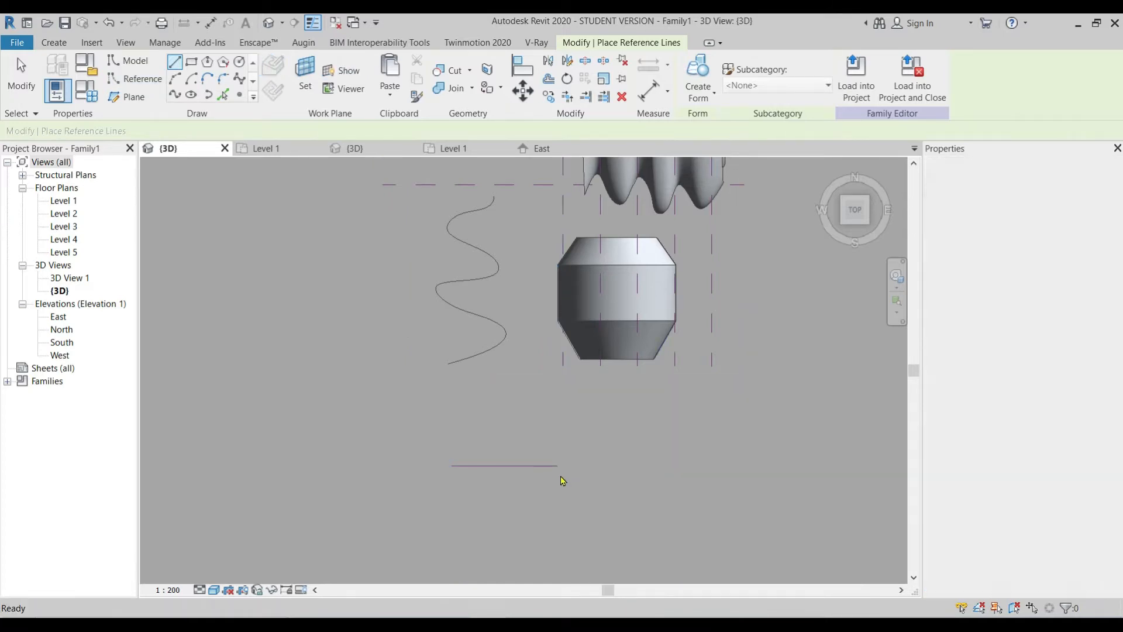
# Step: Draw a closed sawtooth profile with four teeth in model lines just above the reference line, spanning about its full length
pyautogui.scroll(1, 498, 467)
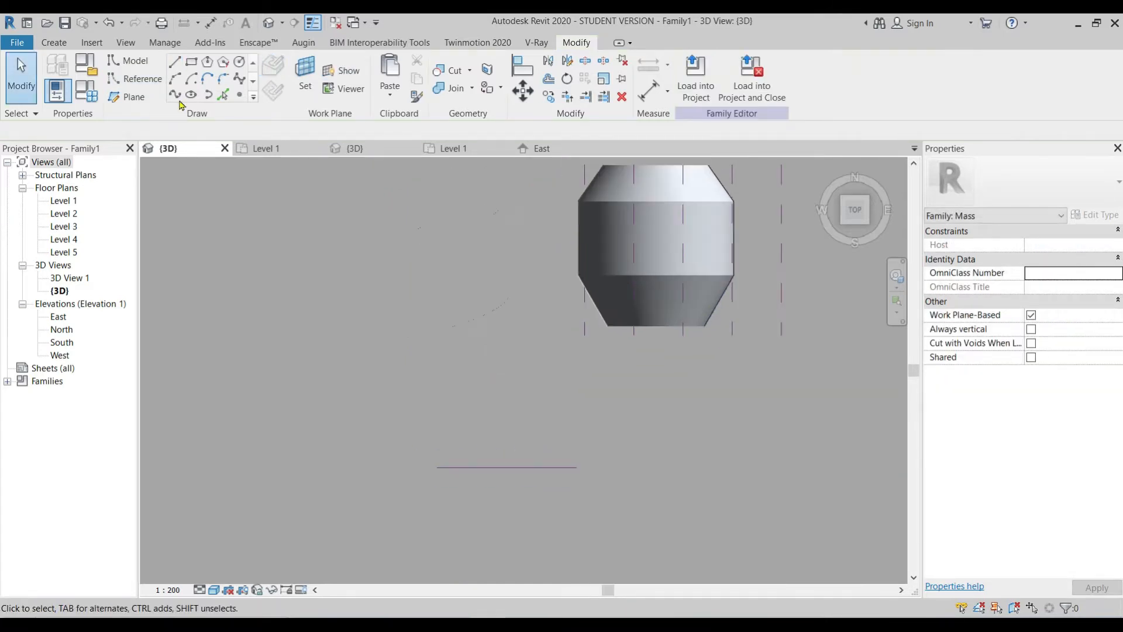
pyautogui.click(137, 66)
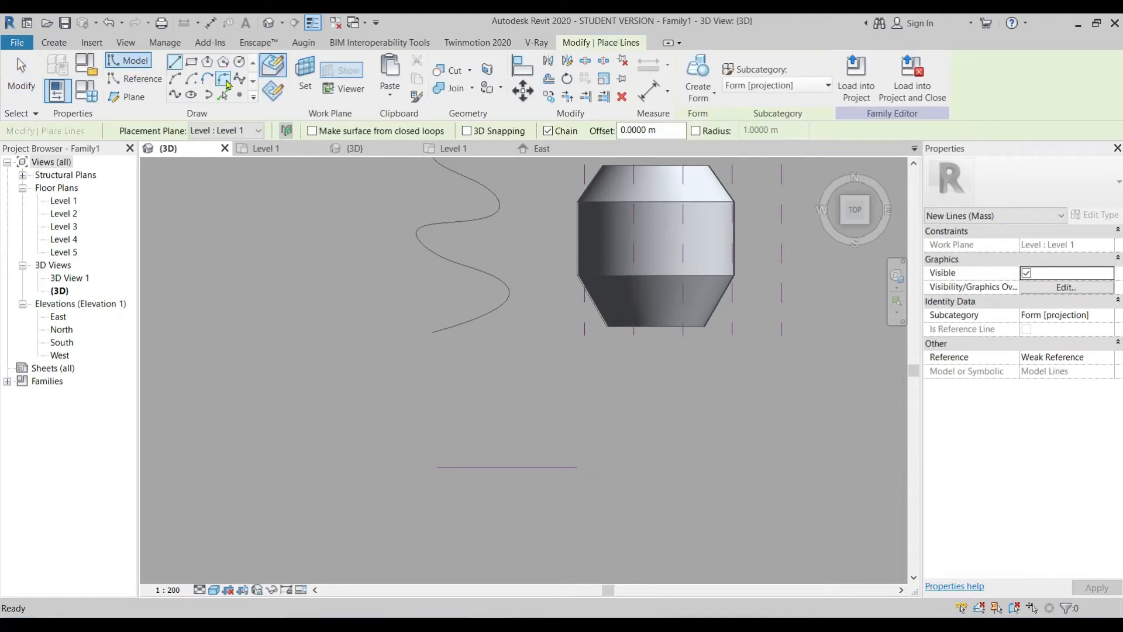
pyautogui.click(439, 426)
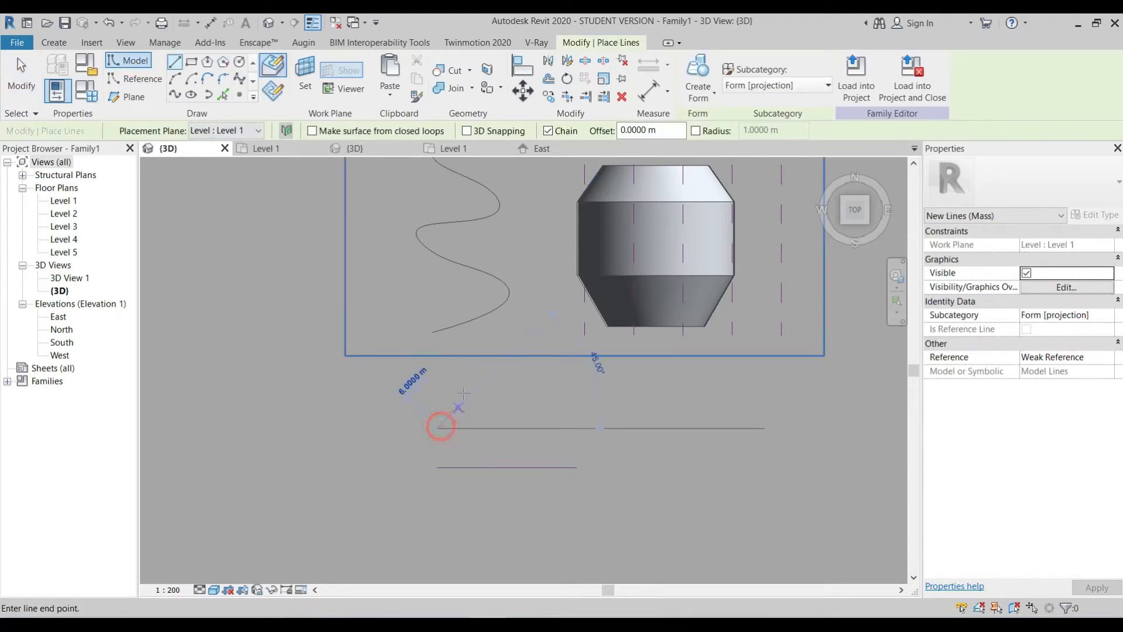
pyautogui.click(472, 395)
pyautogui.click(471, 413)
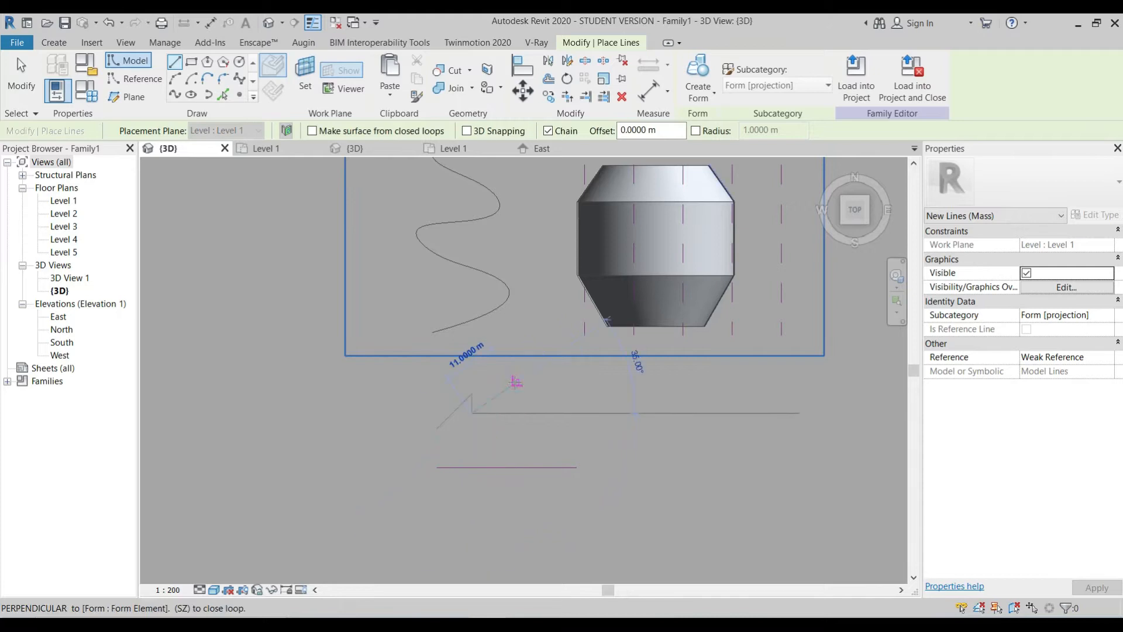
pyautogui.click(515, 382)
pyautogui.click(515, 412)
pyautogui.click(550, 380)
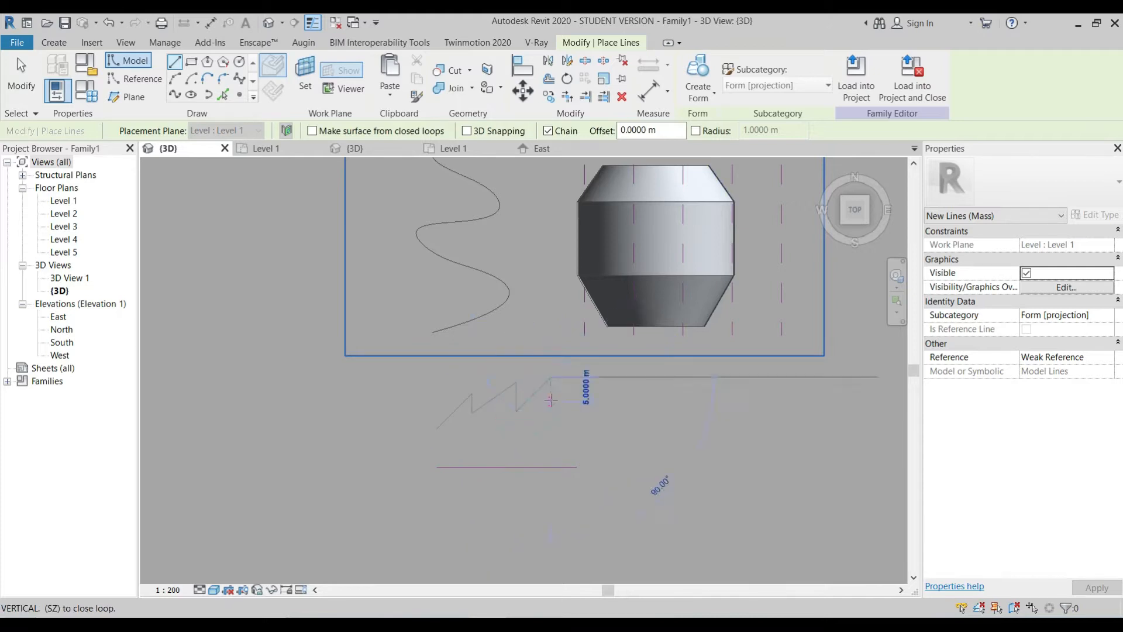
pyautogui.click(550, 401)
pyautogui.click(577, 375)
pyautogui.click(578, 420)
pyautogui.click(438, 431)
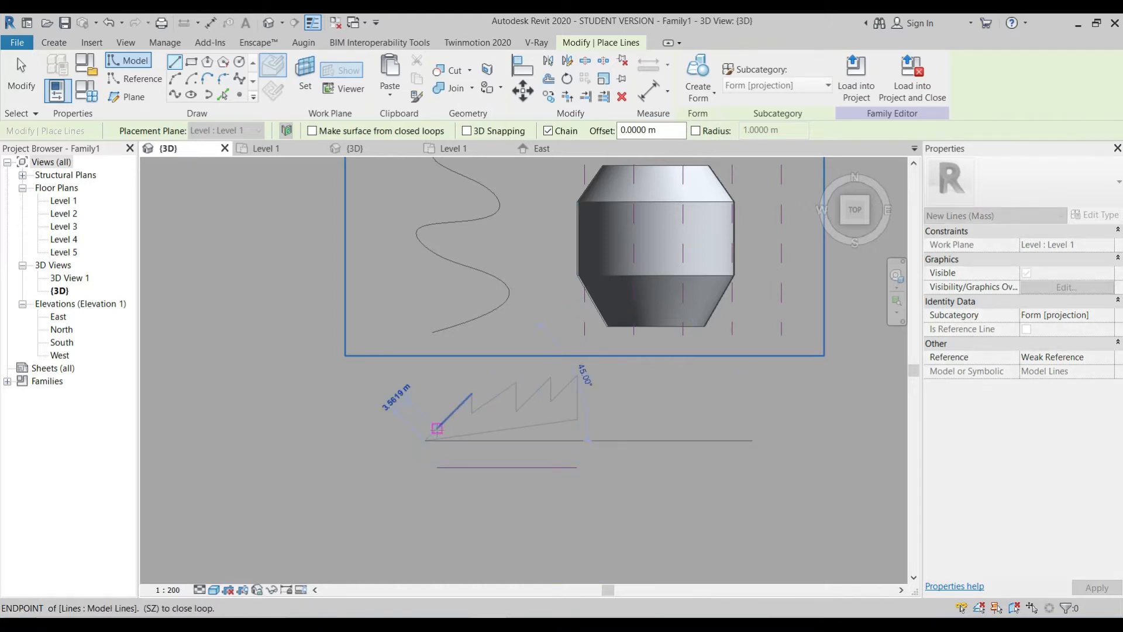
pyautogui.press('Escape')
# Step: Create a revolved solid form from the sawtooth profile and its reference line
pyautogui.moveTo(610, 459)
pyautogui.keyDown('shift'); pyautogui.mouseDown(button='middle')
pyautogui.moveTo(642, 394)
pyautogui.moveTo(501, 343)
pyautogui.moveTo(526, 384)
pyautogui.moveTo(517, 363)
pyautogui.mouseUp(button='middle'); pyautogui.keyUp('shift')
pyautogui.click(515, 357)
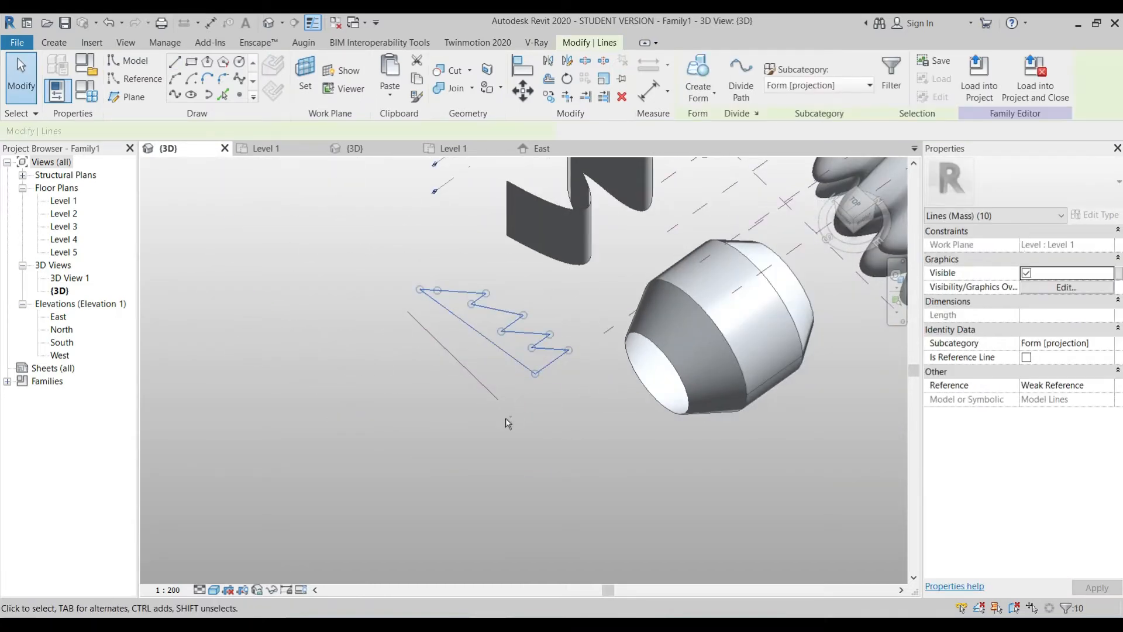
pyautogui.keyDown('ctrl'); pyautogui.click(483, 384); pyautogui.keyUp('ctrl')
pyautogui.keyDown('ctrl'); pyautogui.click(456, 384); pyautogui.keyUp('ctrl')
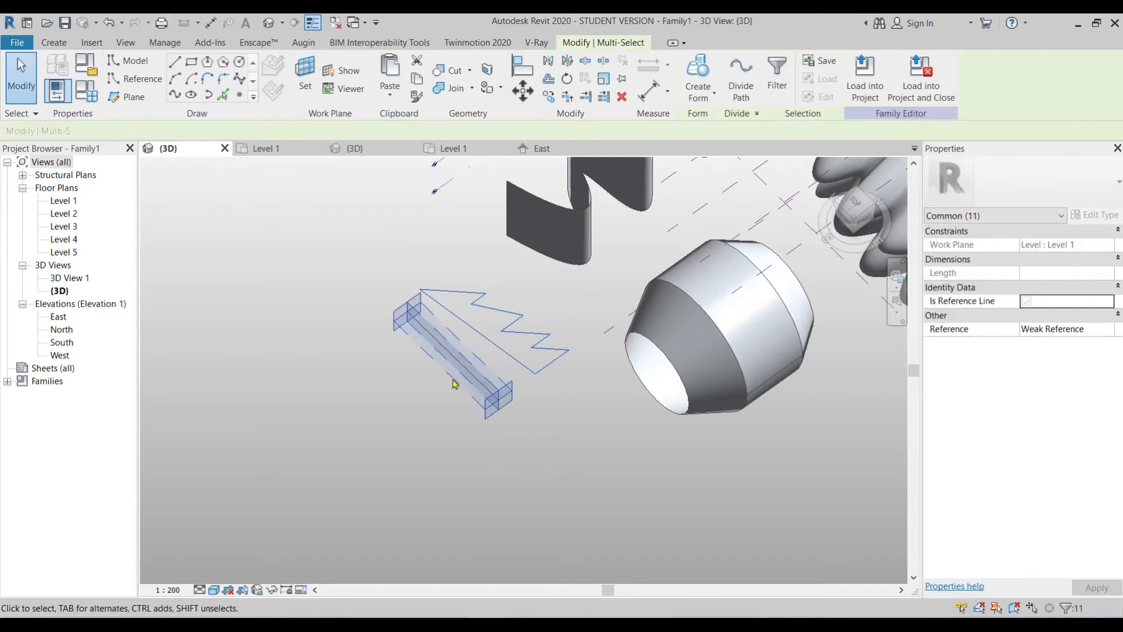
pyautogui.click(699, 93)
pyautogui.click(716, 123)
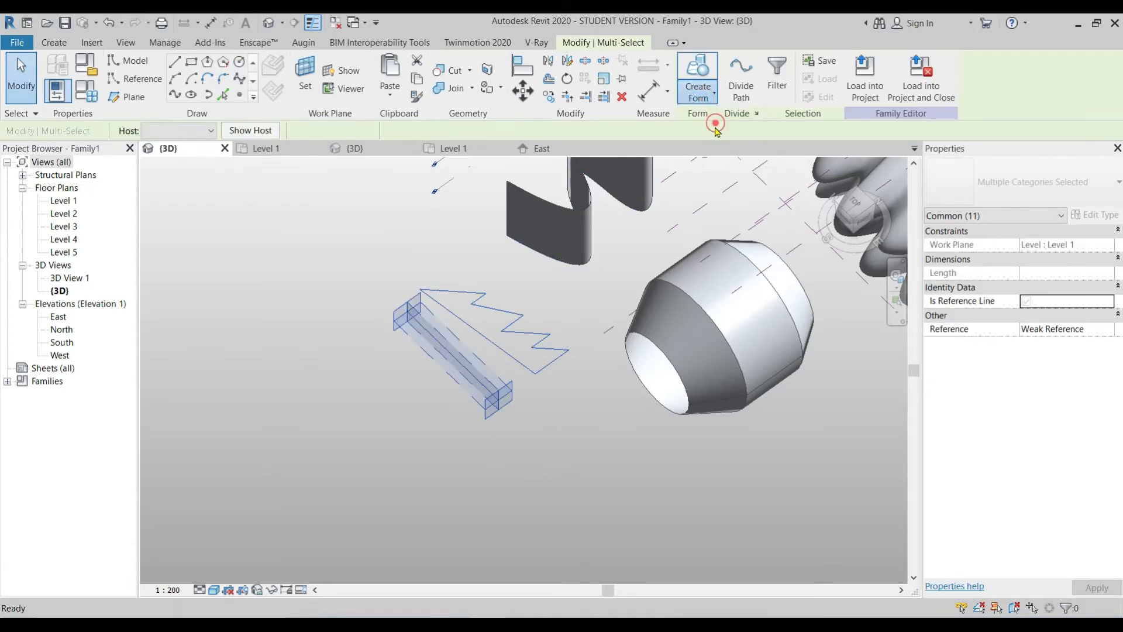
pyautogui.keyDown('shift'); pyautogui.moveTo(506, 462); pyautogui.dragTo(627, 395, button='middle'); pyautogui.keyUp('shift')
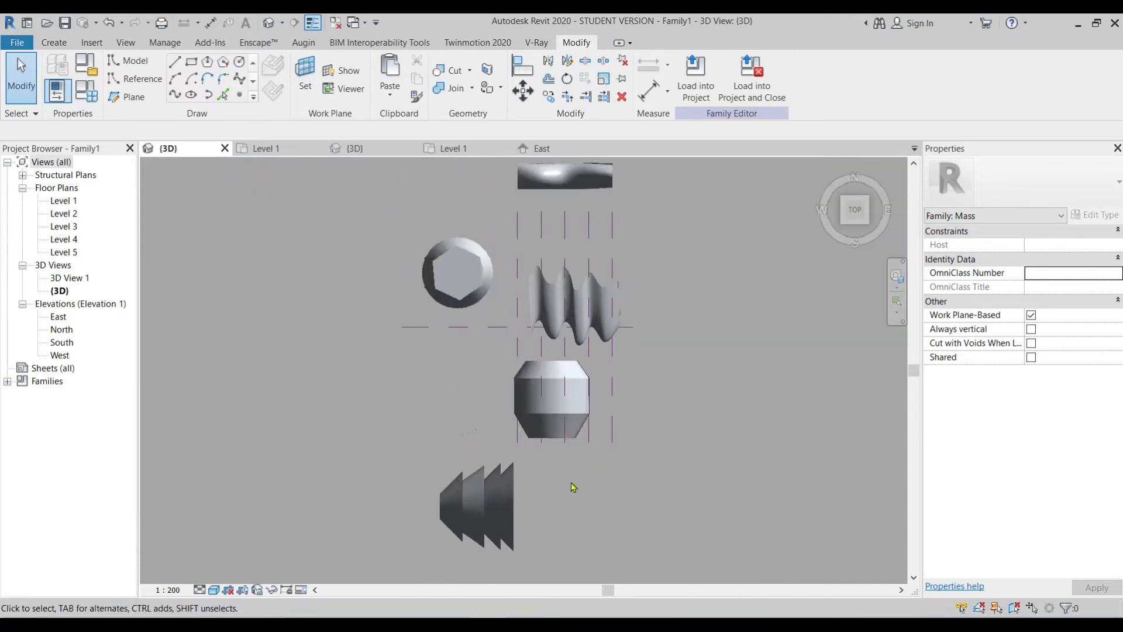
# Step: In top view, draw a horizontal reference line about 29 m long east of the sawtooth revolve, aligned with its axis
pyautogui.scroll(2, 574, 488)
pyautogui.moveTo(573, 488); pyautogui.dragTo(530, 387, button='middle')
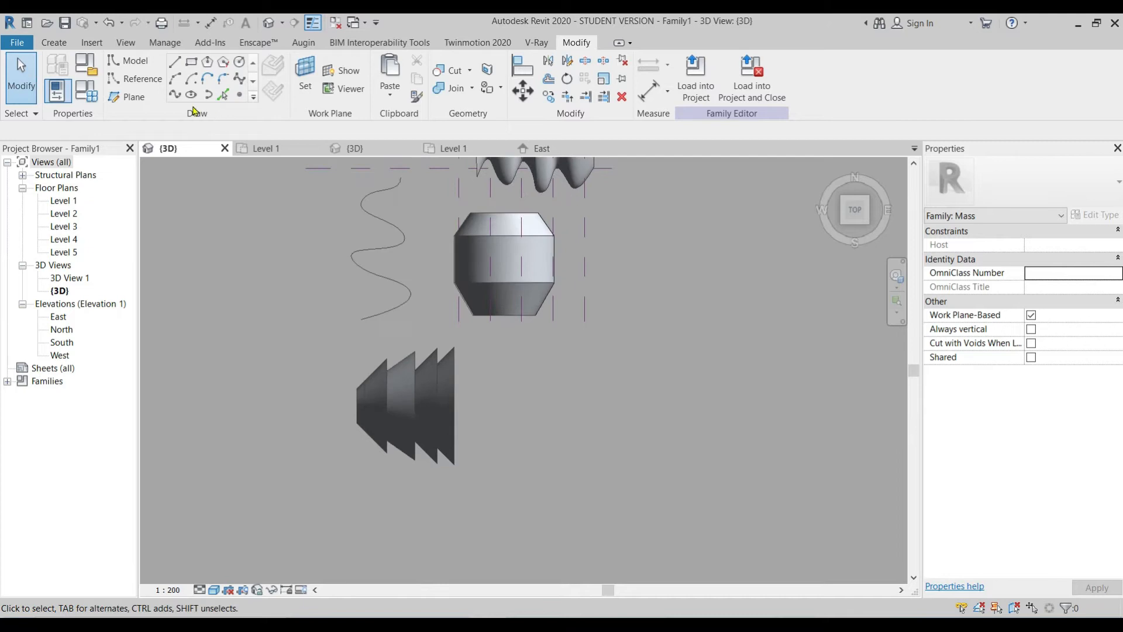
pyautogui.click(151, 83)
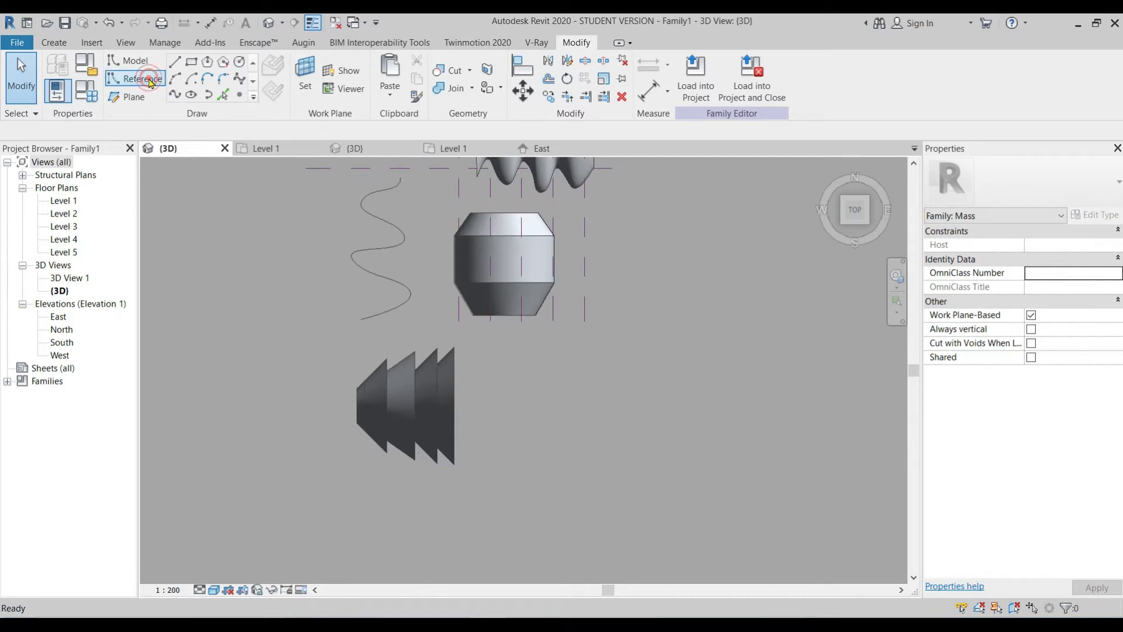
pyautogui.click(508, 404)
pyautogui.click(597, 405)
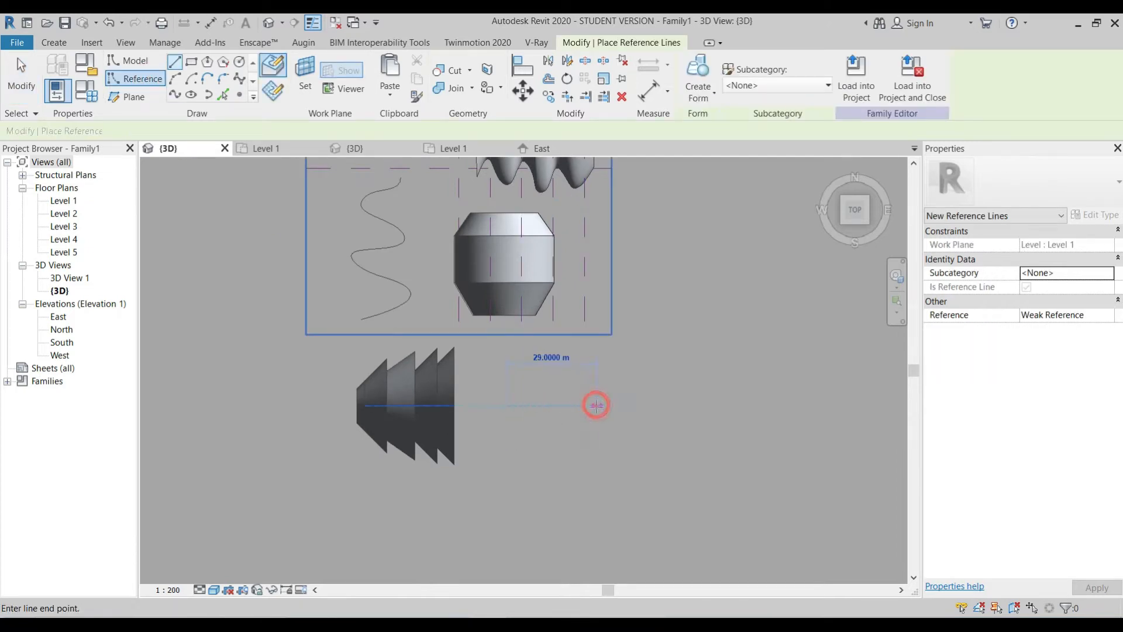
# Step: Draw a flat model-line ellipse above the new reference line with radii of about 14 m and 2 m
pyautogui.click(151, 76)
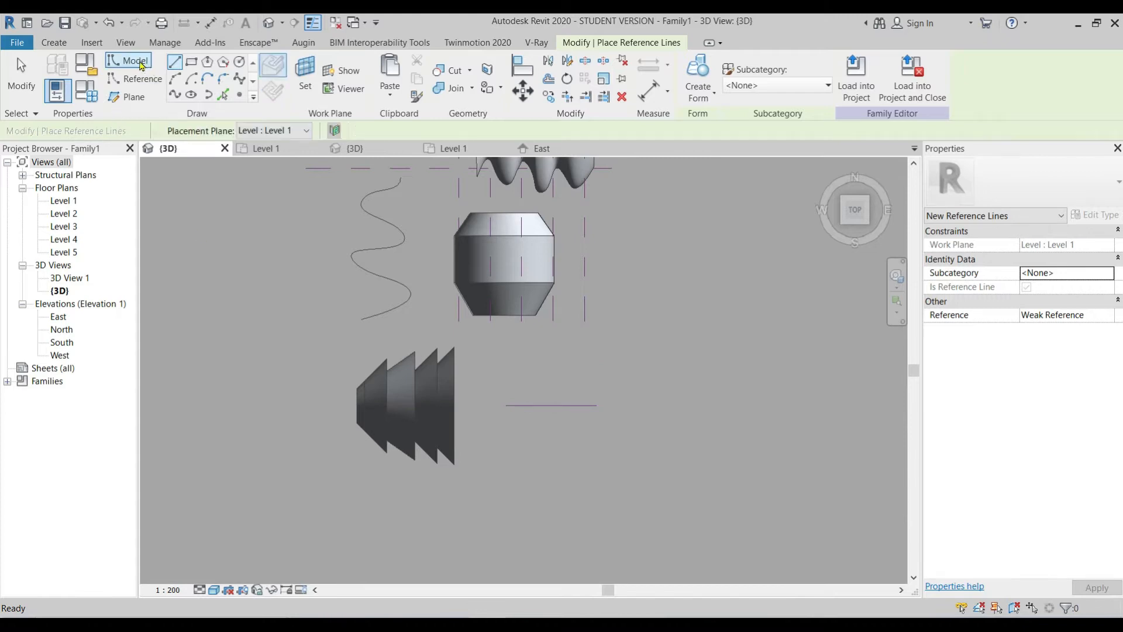
pyautogui.press('l')
pyautogui.press('i')
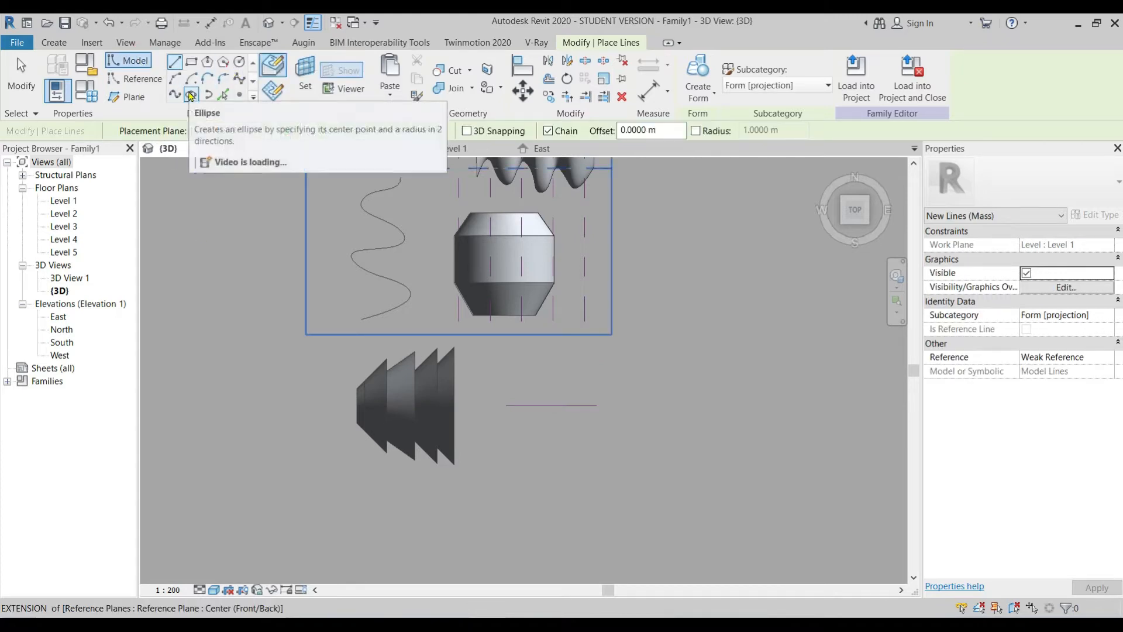
pyautogui.click(191, 94)
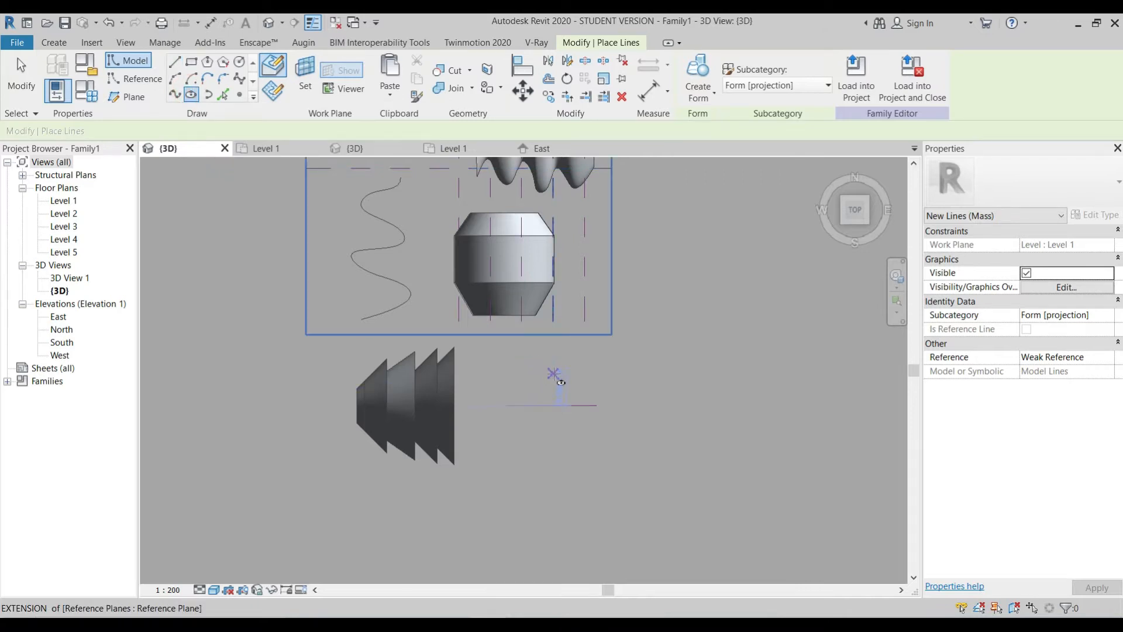
pyautogui.click(595, 374)
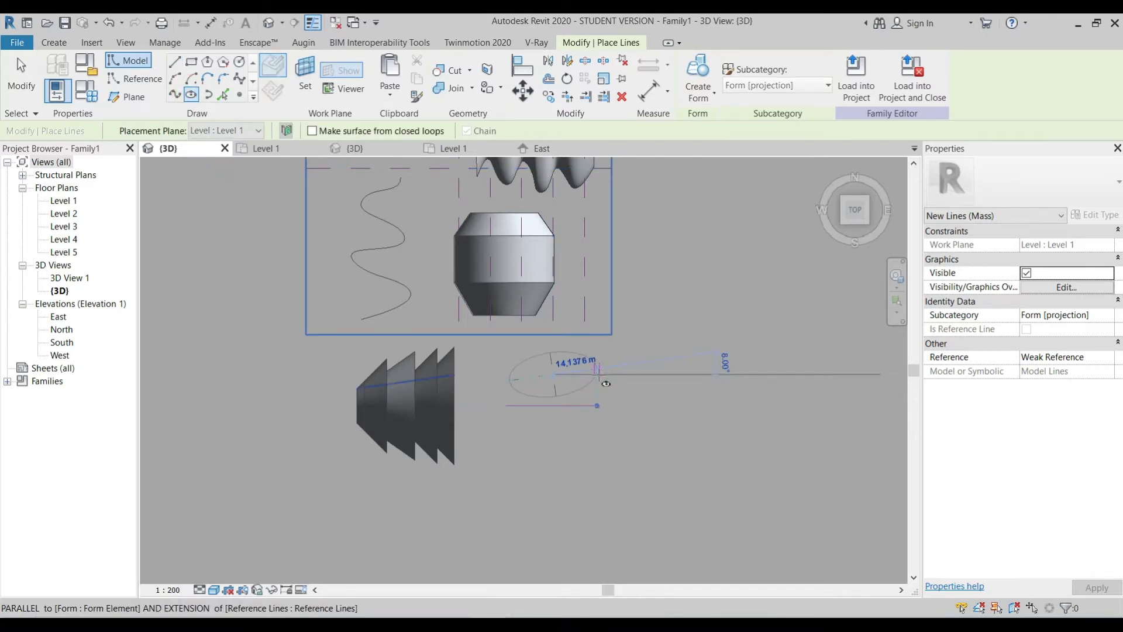
pyautogui.click(597, 373)
pyautogui.scroll(2, 555, 379)
pyautogui.scroll(2, 553, 377)
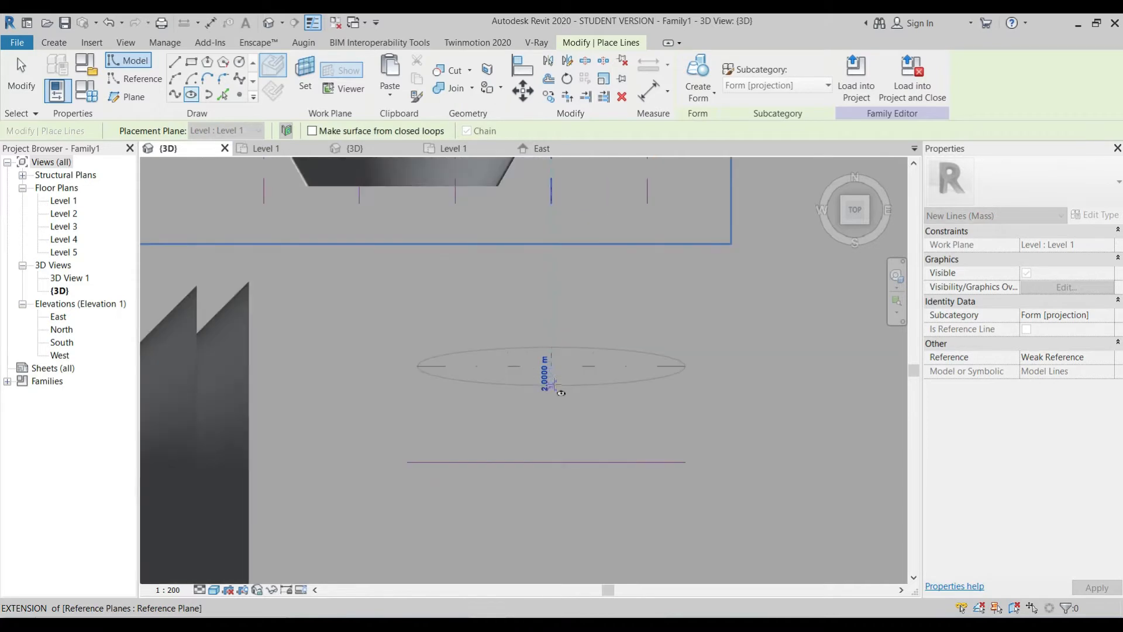
pyautogui.click(553, 383)
pyautogui.press('Escape')
pyautogui.press('Escape')
# Step: Create a revolved solid form from the flat ellipse and the reference line beside it
pyautogui.scroll(-3, 585, 445)
pyautogui.keyDown('shift'); pyautogui.moveTo(634, 469); pyautogui.dragTo(434, 326, button='middle'); pyautogui.keyUp('shift')
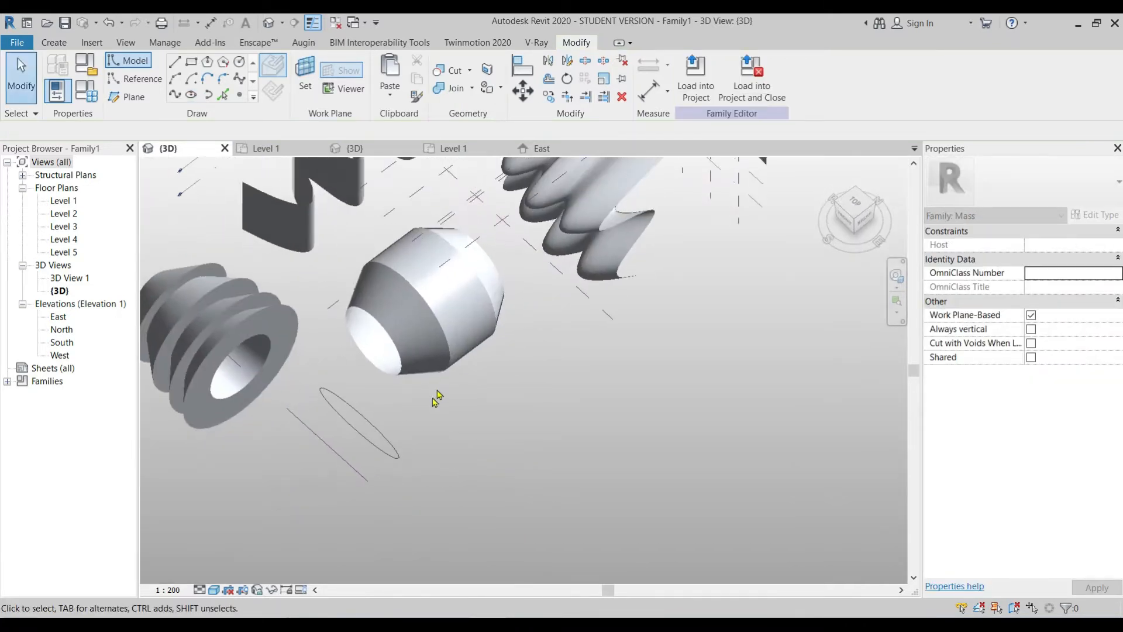
pyautogui.keyDown('ctrl'); pyautogui.click(364, 480); pyautogui.keyUp('ctrl')
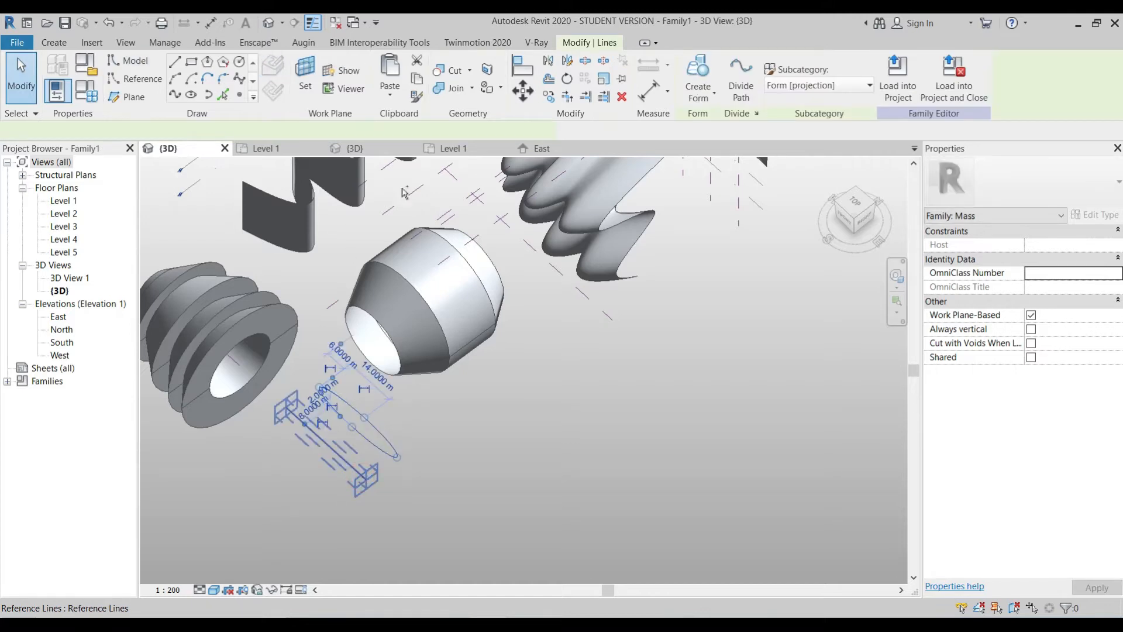
pyautogui.click(699, 91)
pyautogui.click(709, 125)
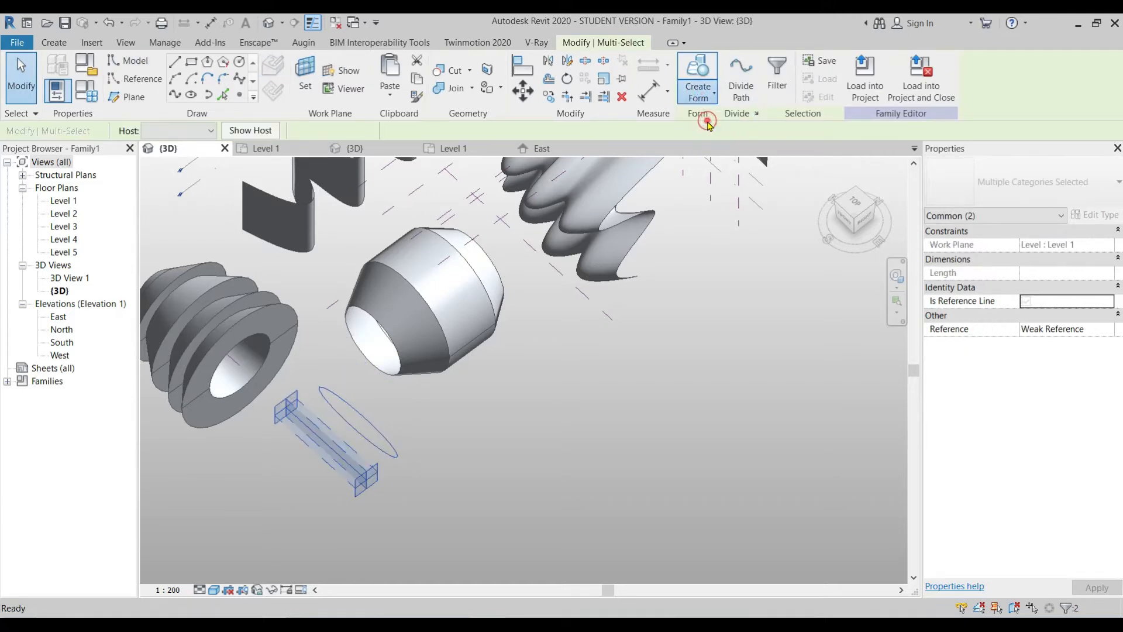
# Step: Examine the barrel-shaped revolve and its hollow interior, close up and among the other mass forms
pyautogui.keyDown('shift'); pyautogui.moveTo(402, 479); pyautogui.dragTo(380, 379, button='middle'); pyautogui.keyUp('shift')
pyautogui.moveTo(381, 380); pyautogui.dragTo(515, 396, button='middle')
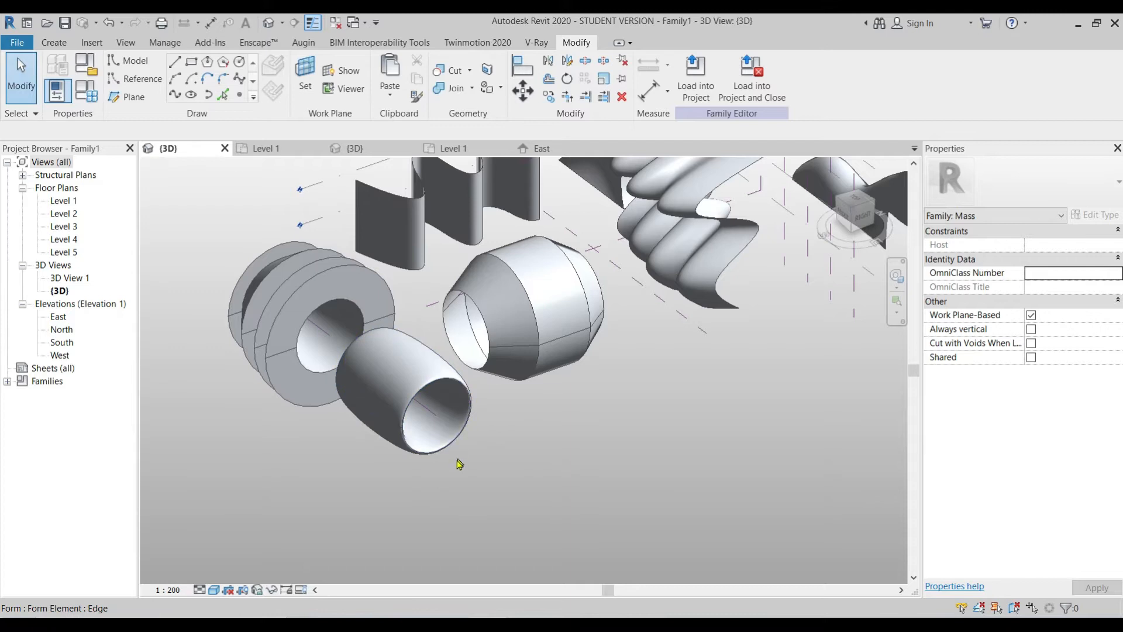
pyautogui.scroll(4, 449, 438)
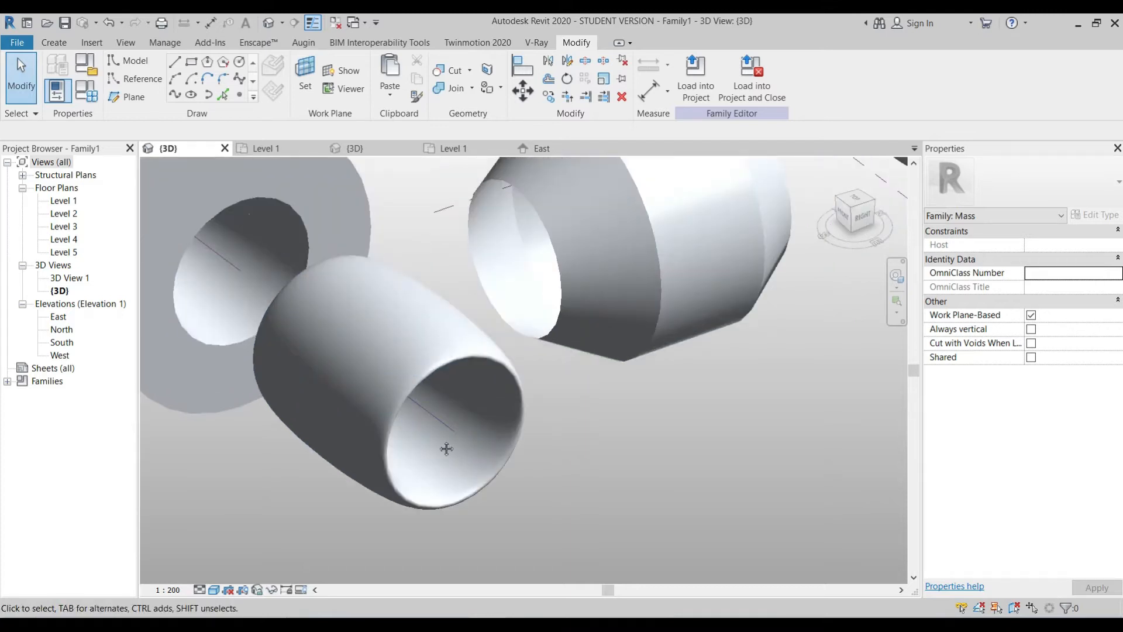
pyautogui.keyDown('shift'); pyautogui.moveTo(444, 468); pyautogui.dragTo(439, 371, button='middle'); pyautogui.keyUp('shift')
pyautogui.moveTo(350, 237); pyautogui.dragTo(391, 331, button='middle')
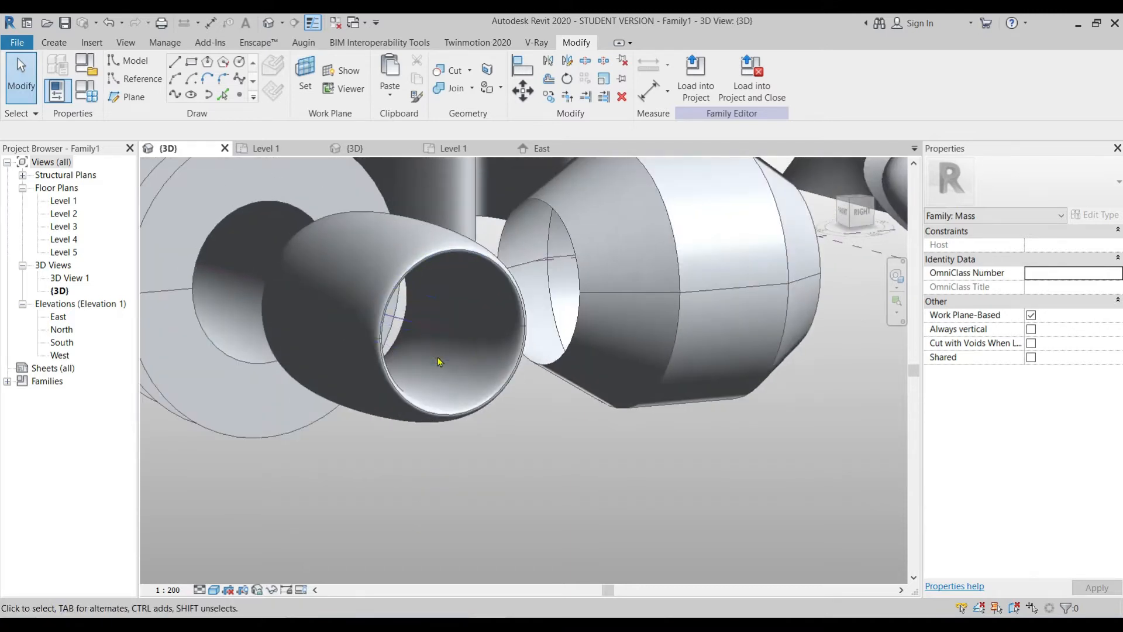
pyautogui.scroll(-5, 438, 362)
pyautogui.keyDown('shift'); pyautogui.moveTo(476, 386); pyautogui.dragTo(499, 464, button='middle'); pyautogui.keyUp('shift')
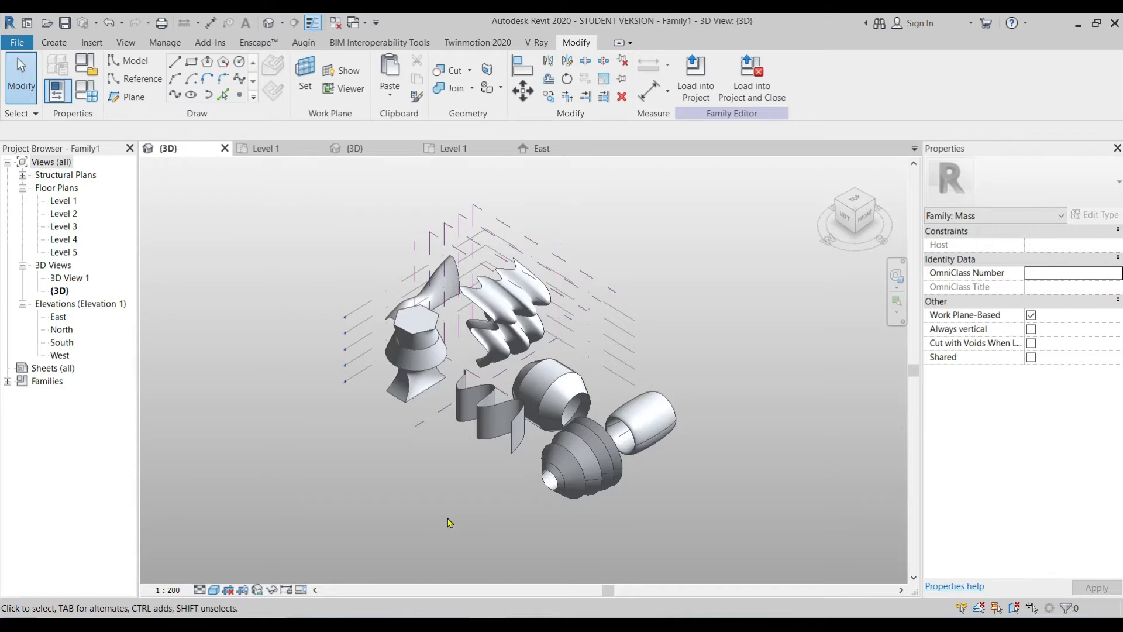
# Step: Draw an S-shaped spline reference line about 133 m long with five control points on Level 1, in the empty area before the existing forms
pyautogui.moveTo(458, 482); pyautogui.dragTo(461, 443, button='middle')
pyautogui.scroll(2, 468, 484)
pyautogui.click(130, 80)
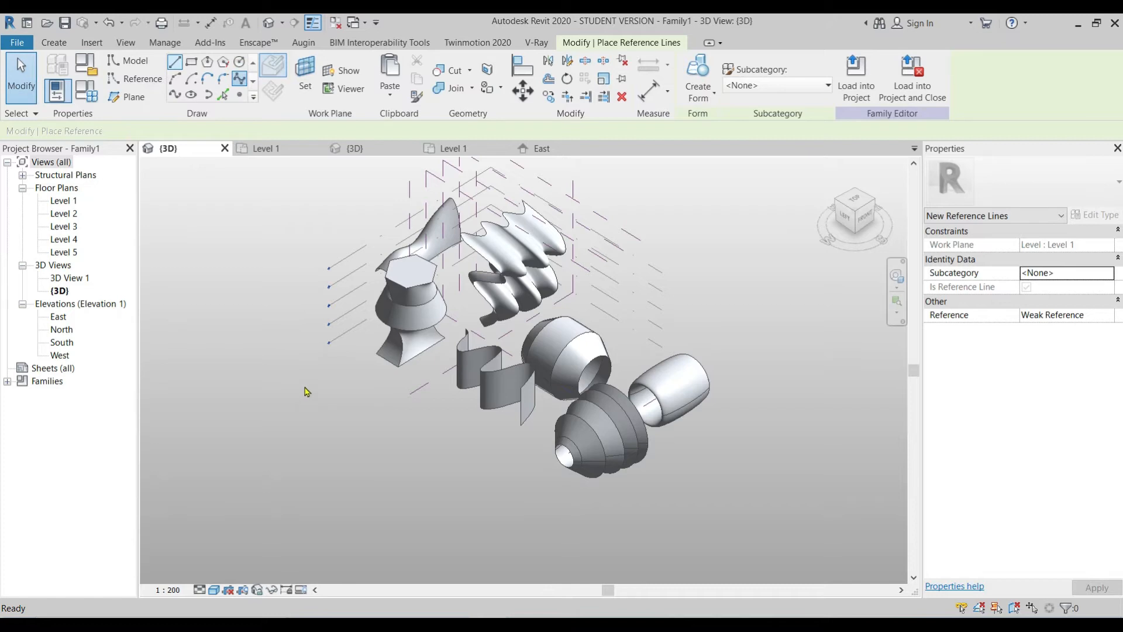
pyautogui.click(301, 387)
pyautogui.click(318, 462)
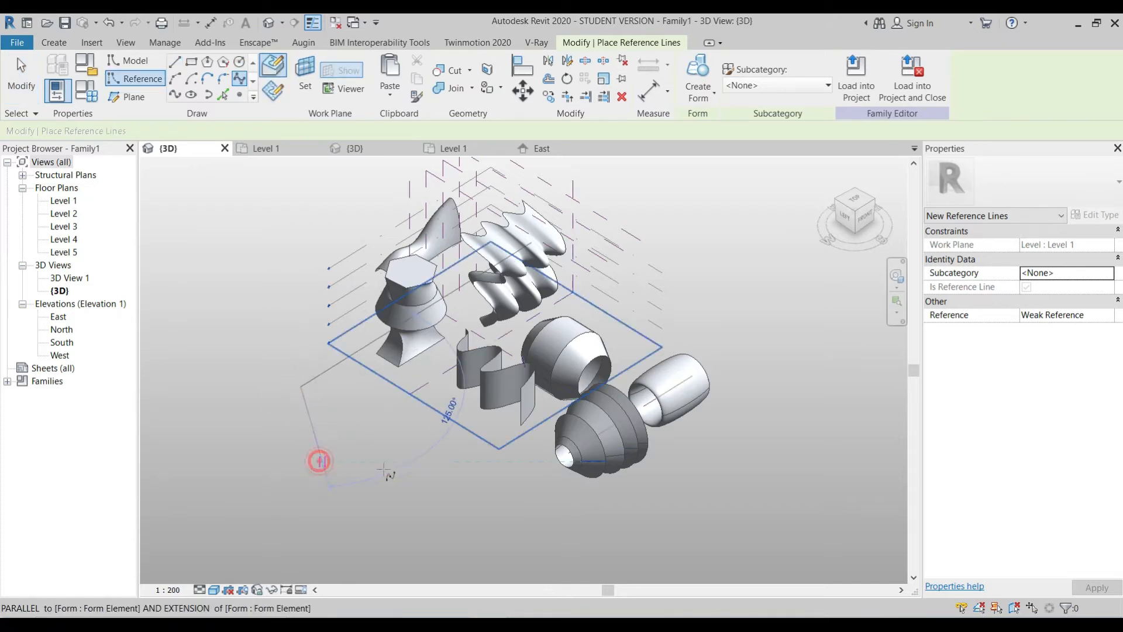
pyautogui.click(460, 515)
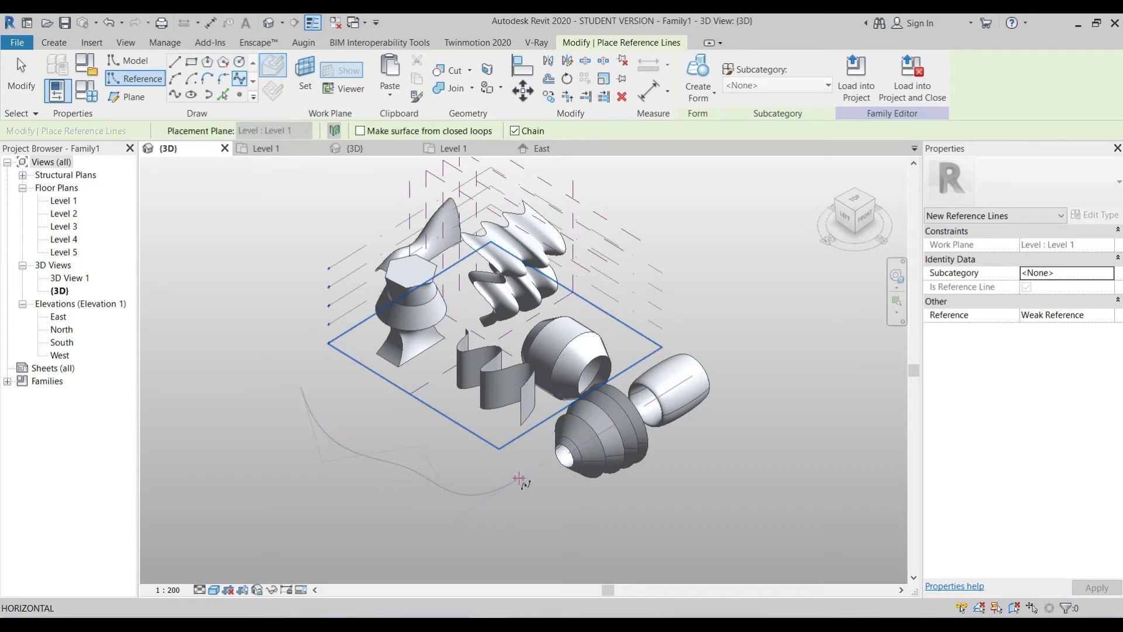
pyautogui.press('Escape')
pyautogui.press('Escape')
pyautogui.click(421, 475)
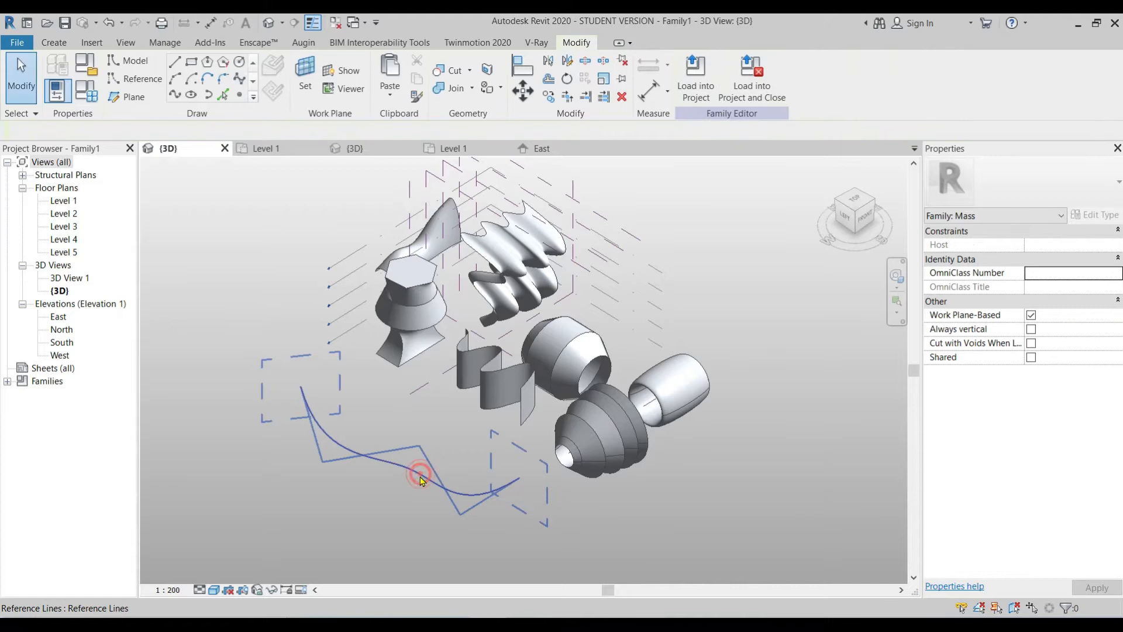
pyautogui.click(421, 506)
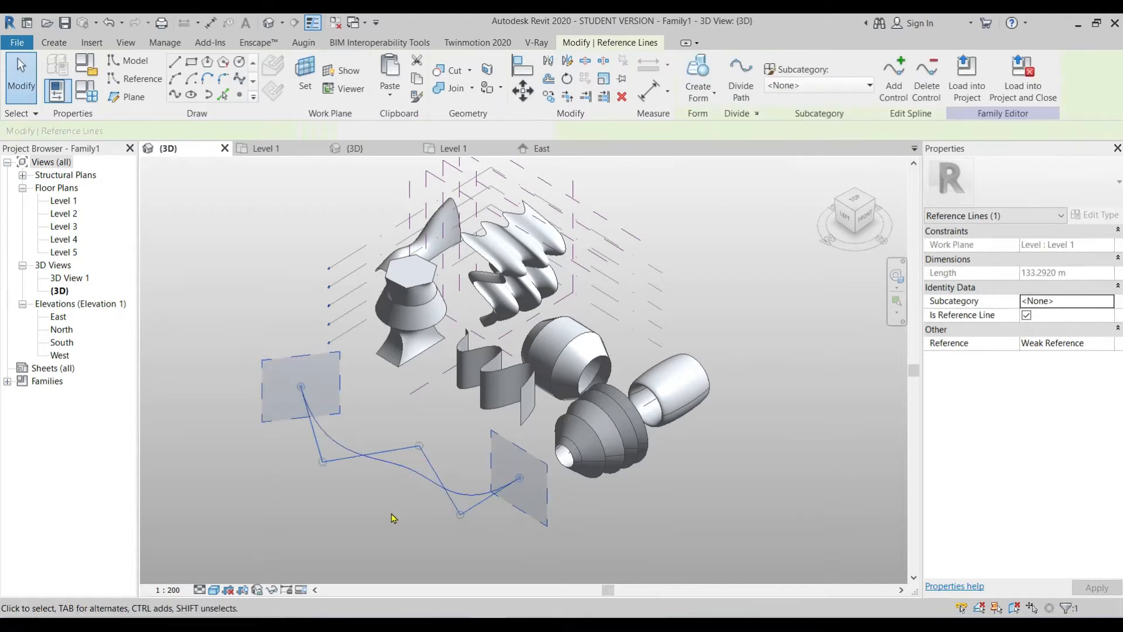
pyautogui.press('Escape')
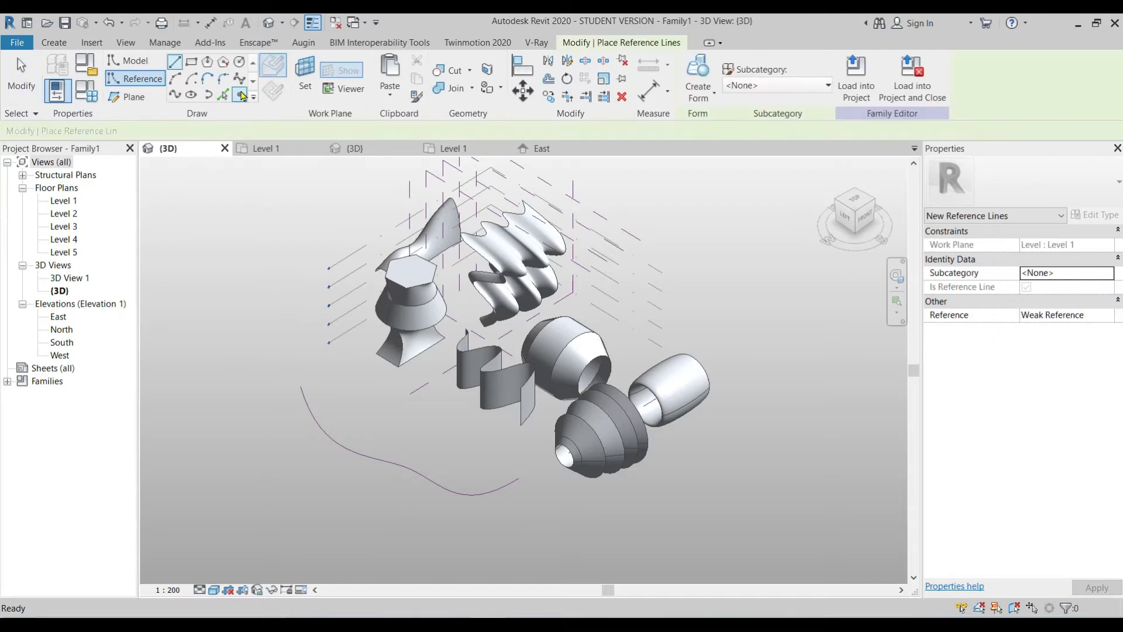
# Step: Place reference points on the spline reference line at both ends and near its middle
pyautogui.click(240, 95)
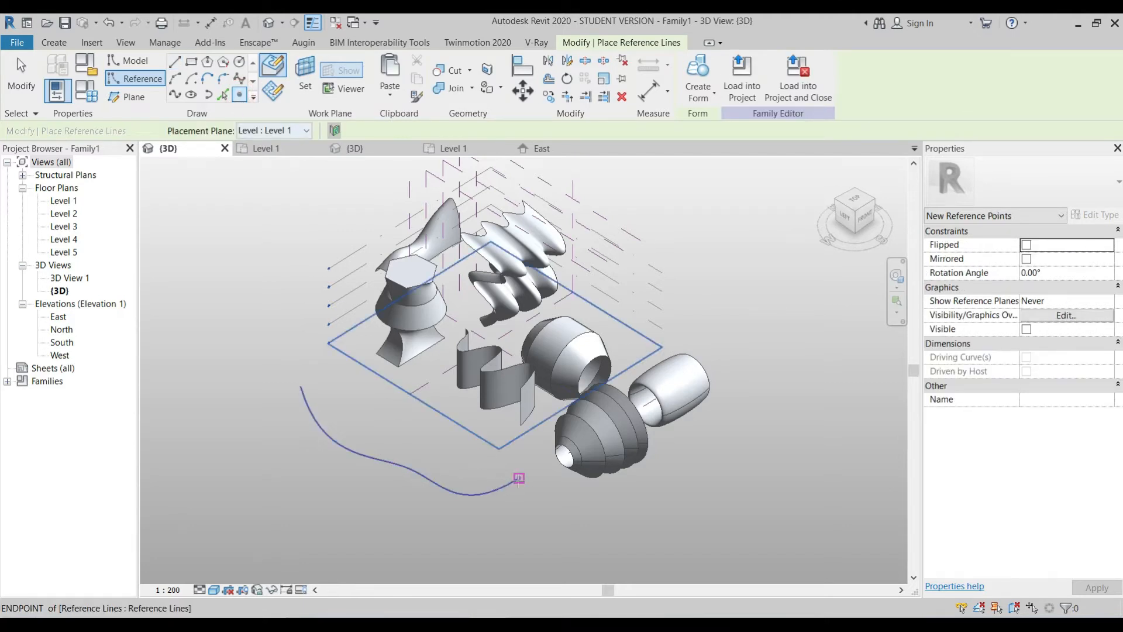
pyautogui.click(453, 537)
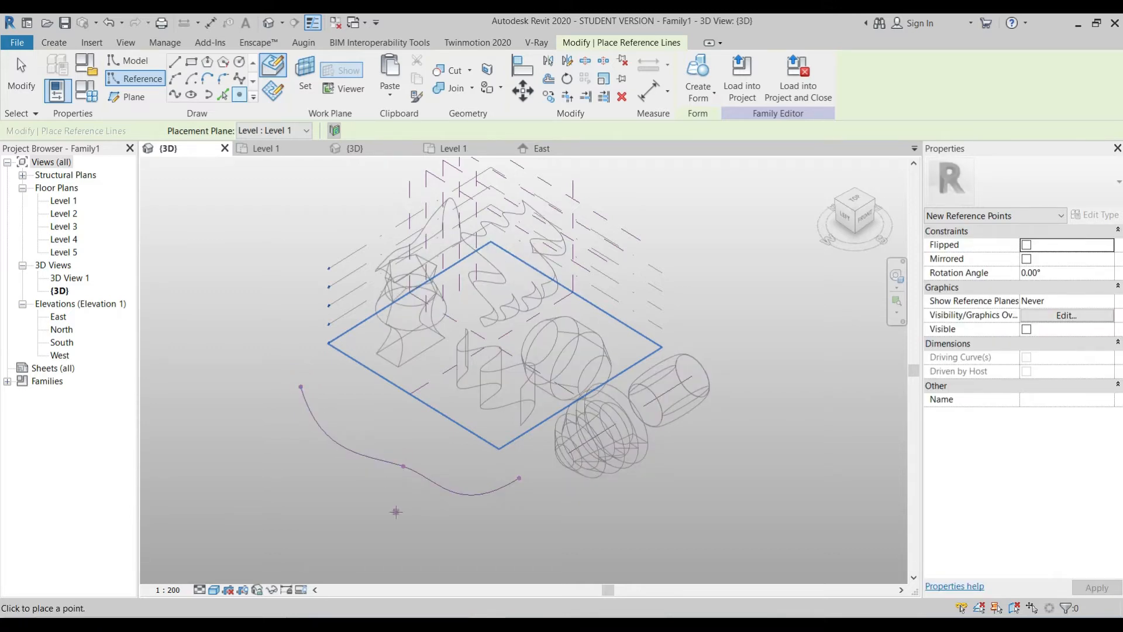
pyautogui.press('Escape')
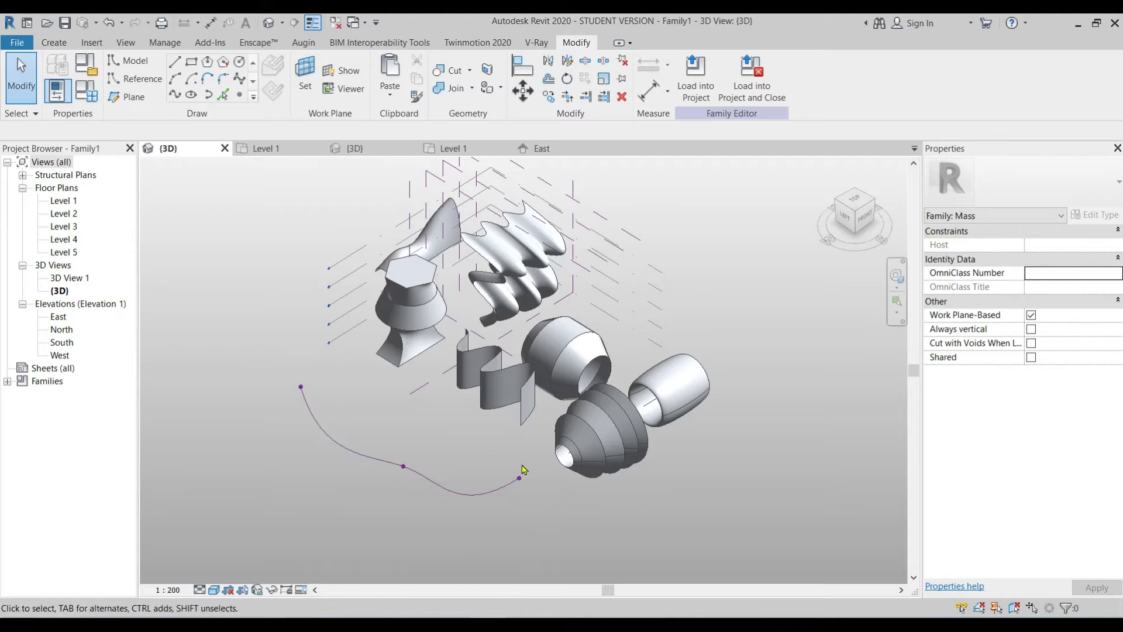
# Step: Set the work plane to the reference point at the spline's end nearest the revolves and draw a model-line circle centred on it
pyautogui.moveTo(520, 517); pyautogui.dragTo(488, 499, button='middle')
pyautogui.scroll(2, 495, 514)
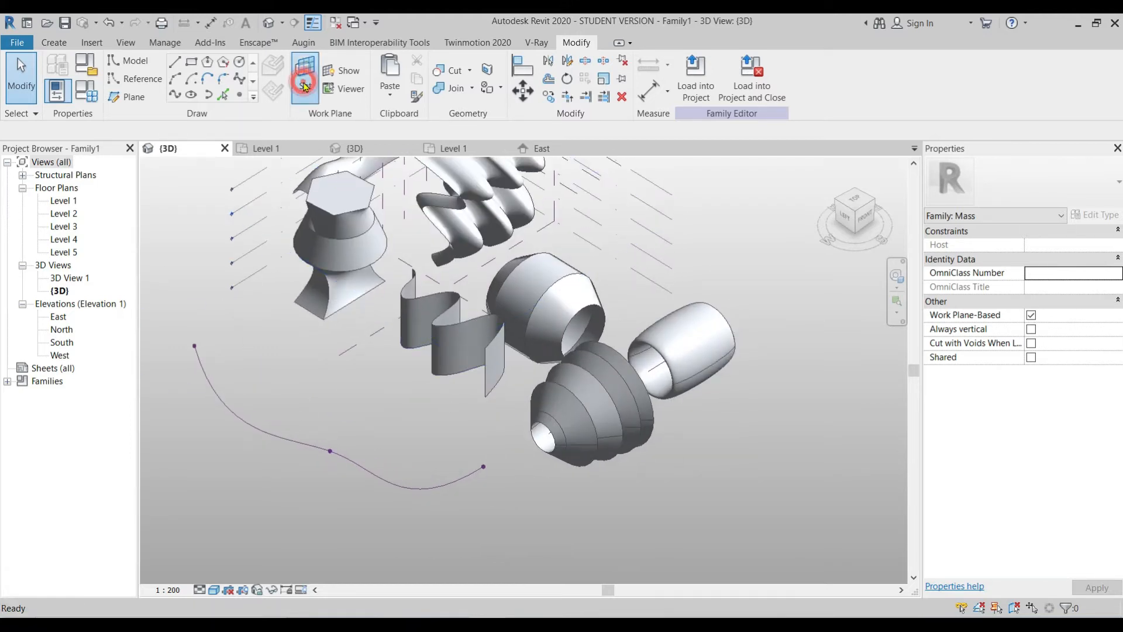
pyautogui.click(305, 86)
pyautogui.click(479, 465)
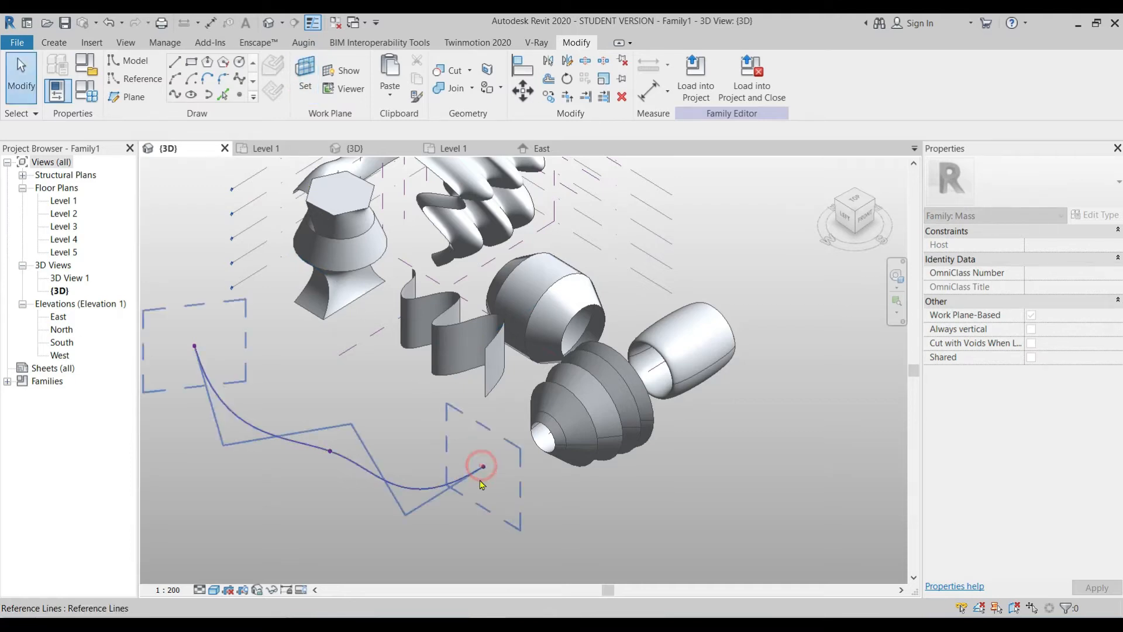
pyautogui.click(128, 60)
pyautogui.click(239, 61)
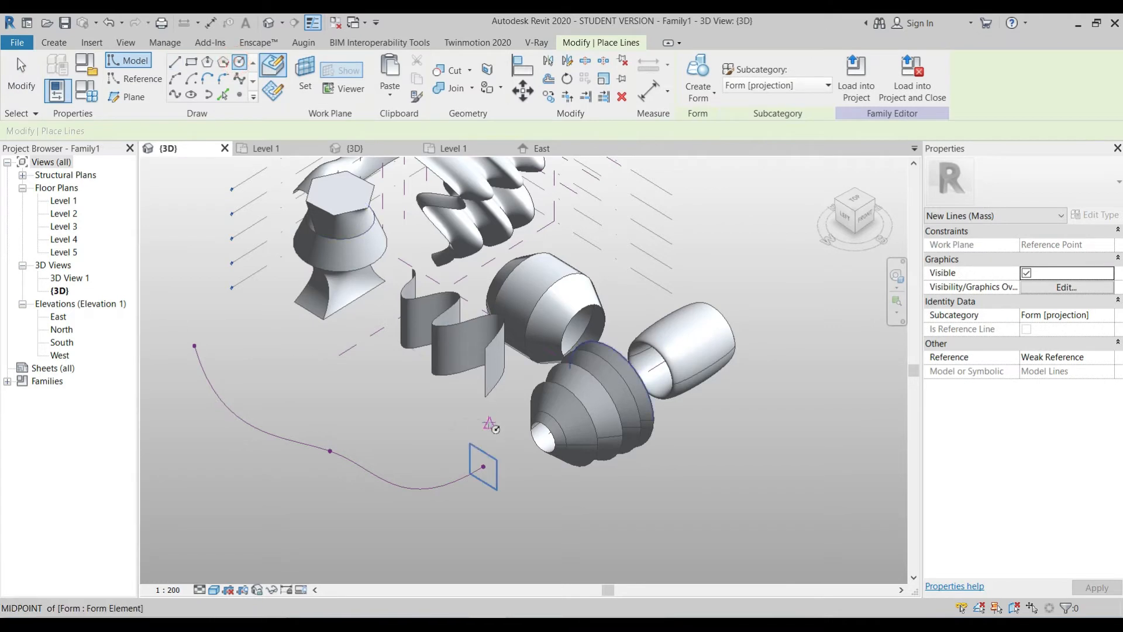
pyautogui.scroll(4, 490, 423)
pyautogui.click(483, 466)
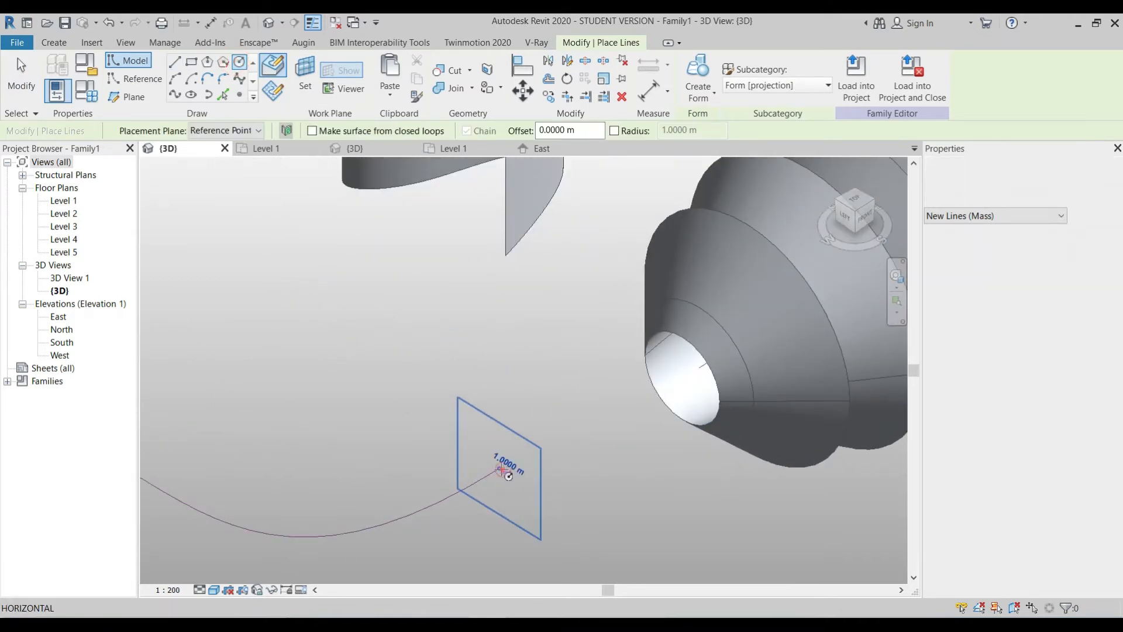
pyautogui.scroll(2, 502, 468)
pyautogui.click(531, 458)
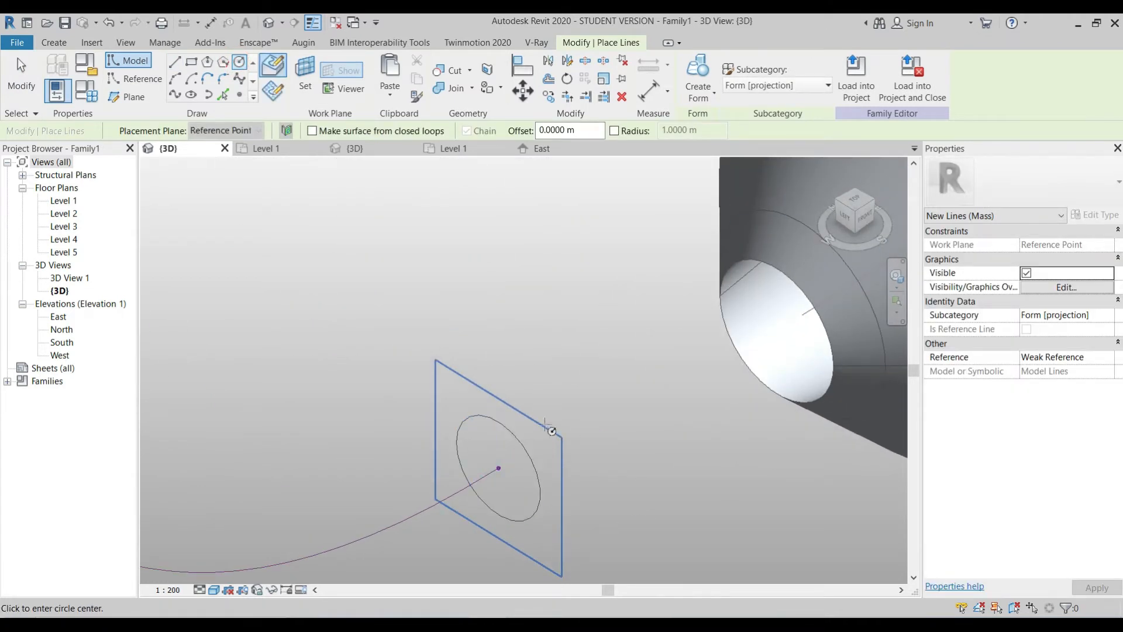
pyautogui.press('Escape')
pyautogui.press('Escape')
# Step: Create a swept solid form from the circle and the spline reference line, and undo it
pyautogui.scroll(-3, 544, 442)
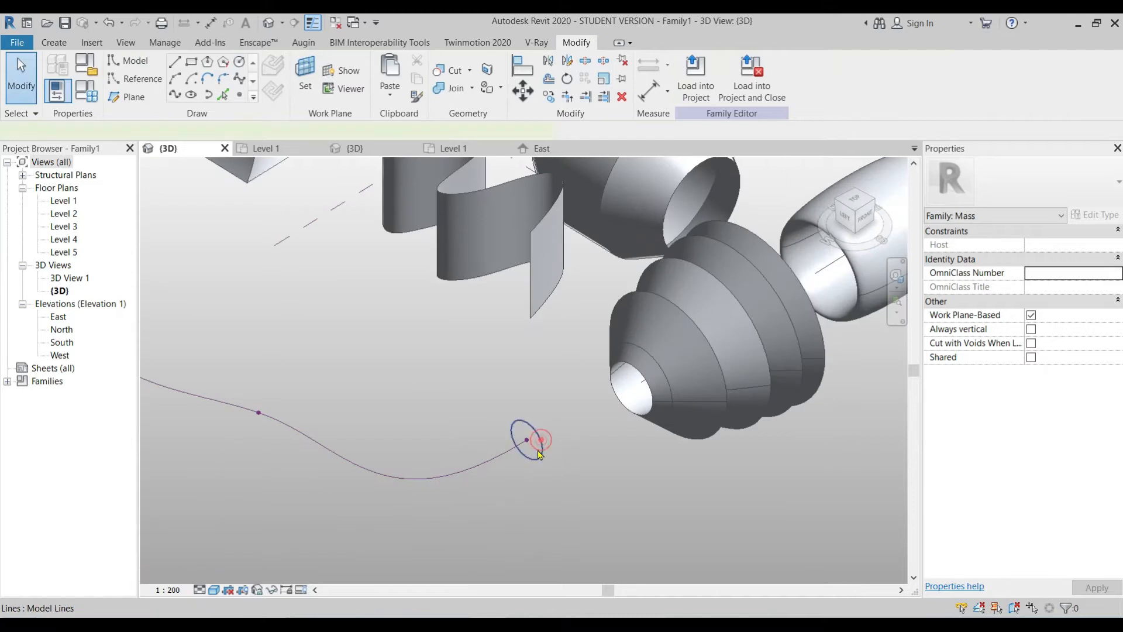
pyautogui.click(542, 443)
pyautogui.keyDown('ctrl'); pyautogui.click(465, 468); pyautogui.keyUp('ctrl')
pyautogui.scroll(-3, 513, 482)
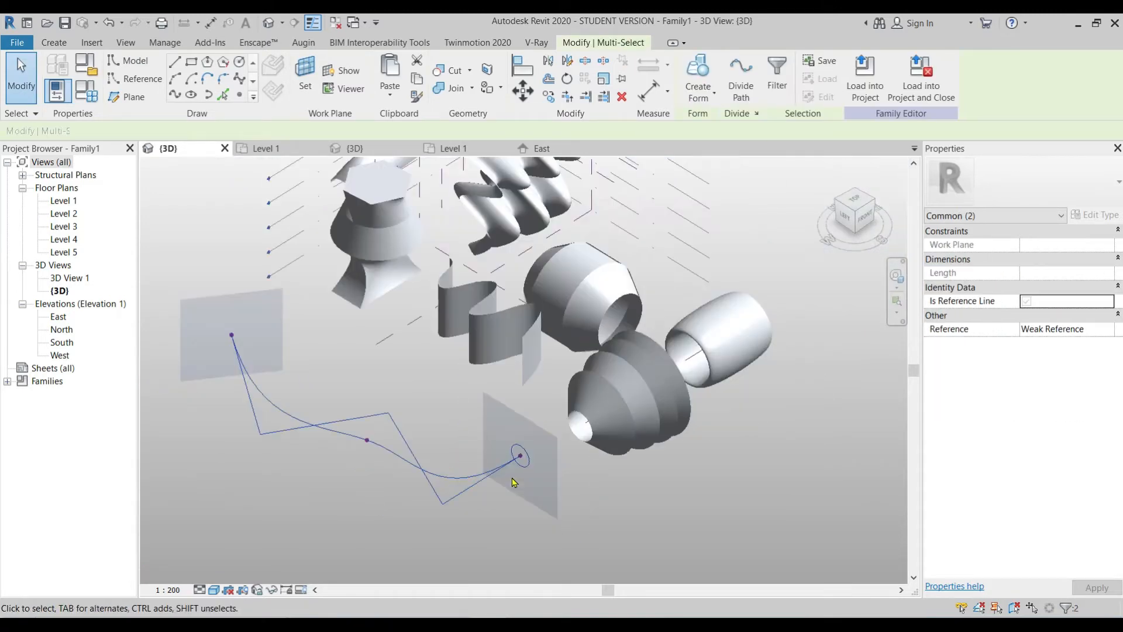
pyautogui.click(699, 94)
pyautogui.click(703, 123)
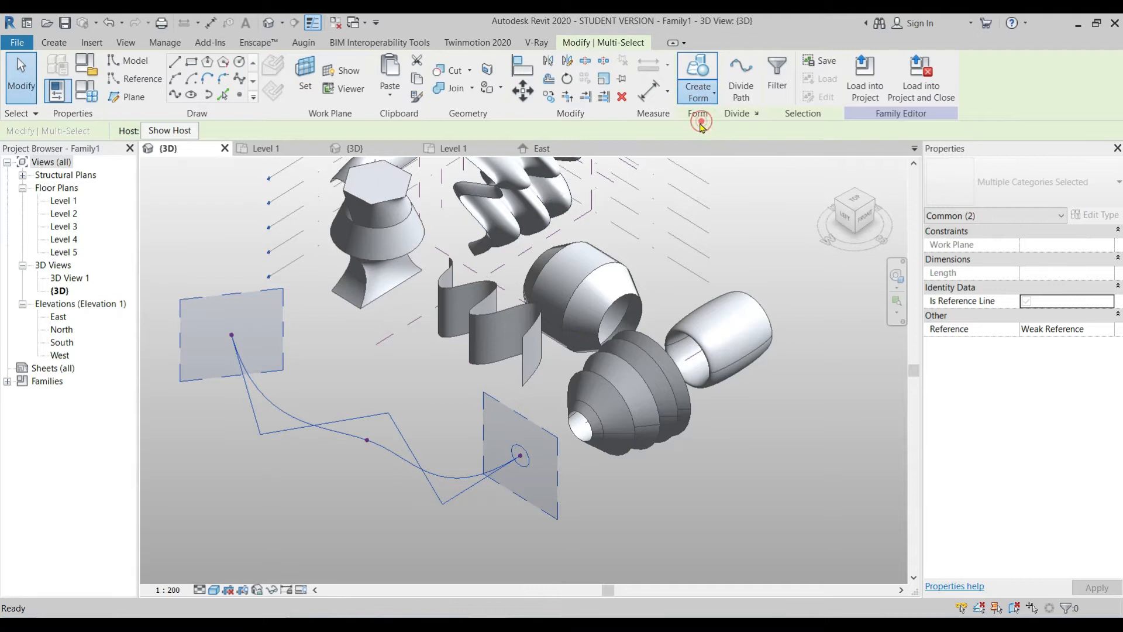
pyautogui.keyDown('shift'); pyautogui.moveTo(527, 499); pyautogui.dragTo(554, 484, button='middle'); pyautogui.keyUp('shift')
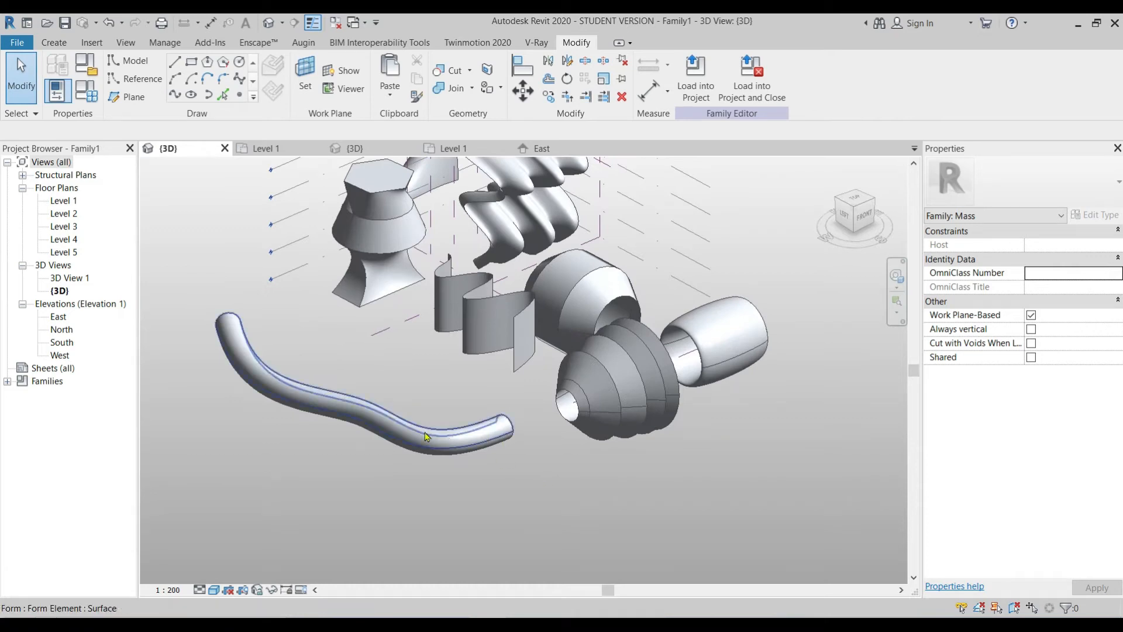
pyautogui.moveTo(381, 490); pyautogui.dragTo(398, 496, button='middle')
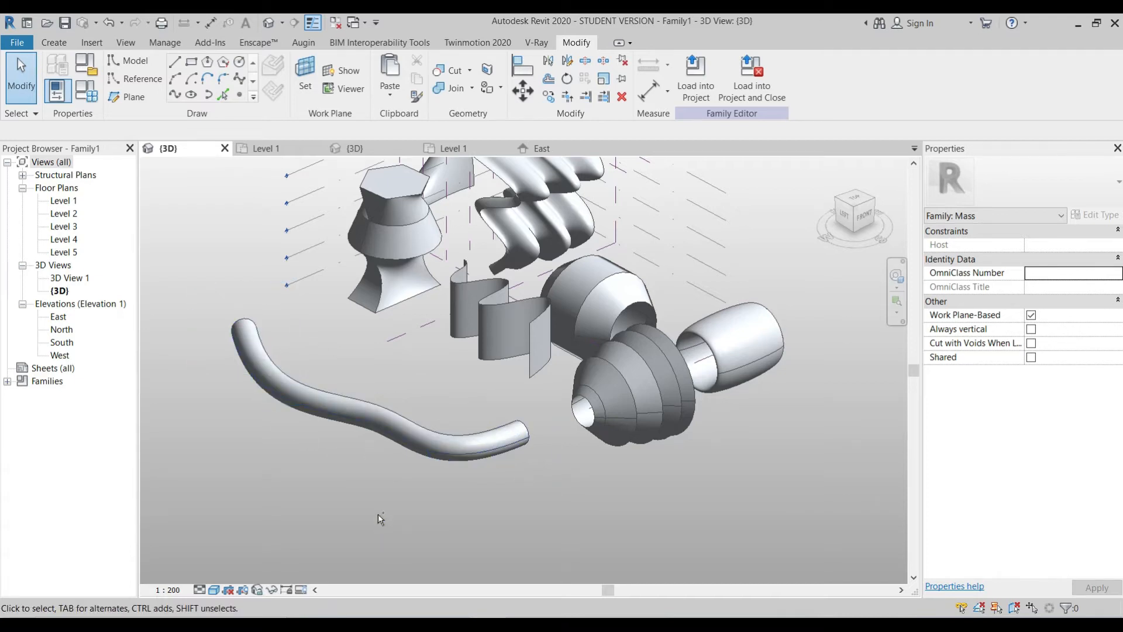
pyautogui.hotkey('ctrl', 'z')
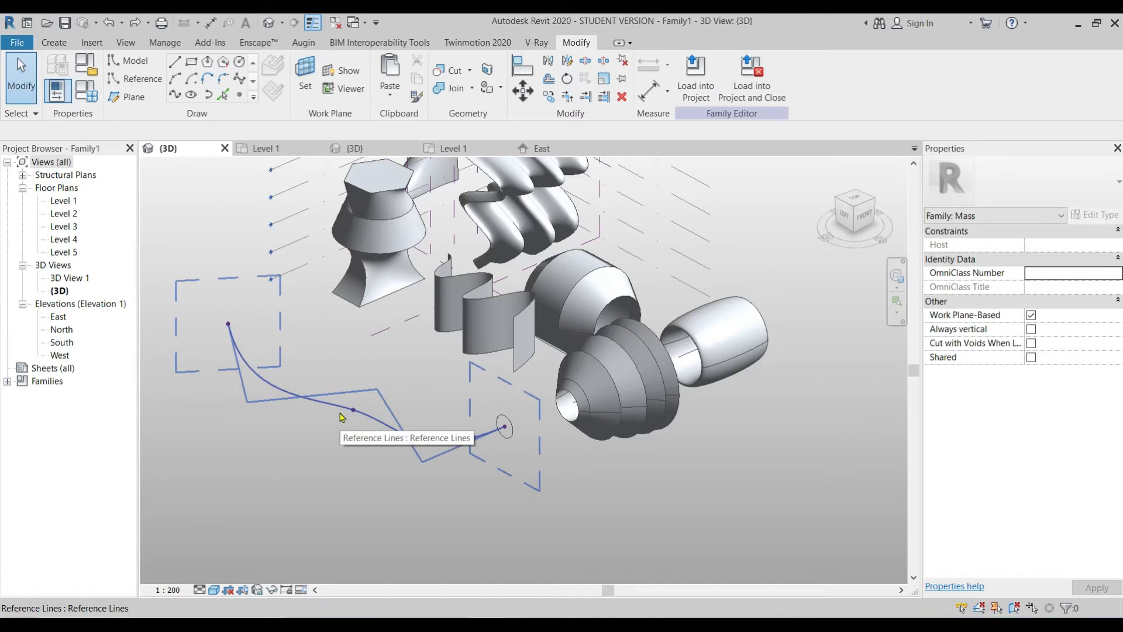
# Step: Draw a six-sided model-line polygon with a radius of about 5 m, centred on the spline's middle reference point and on that point's work plane
pyautogui.click(303, 93)
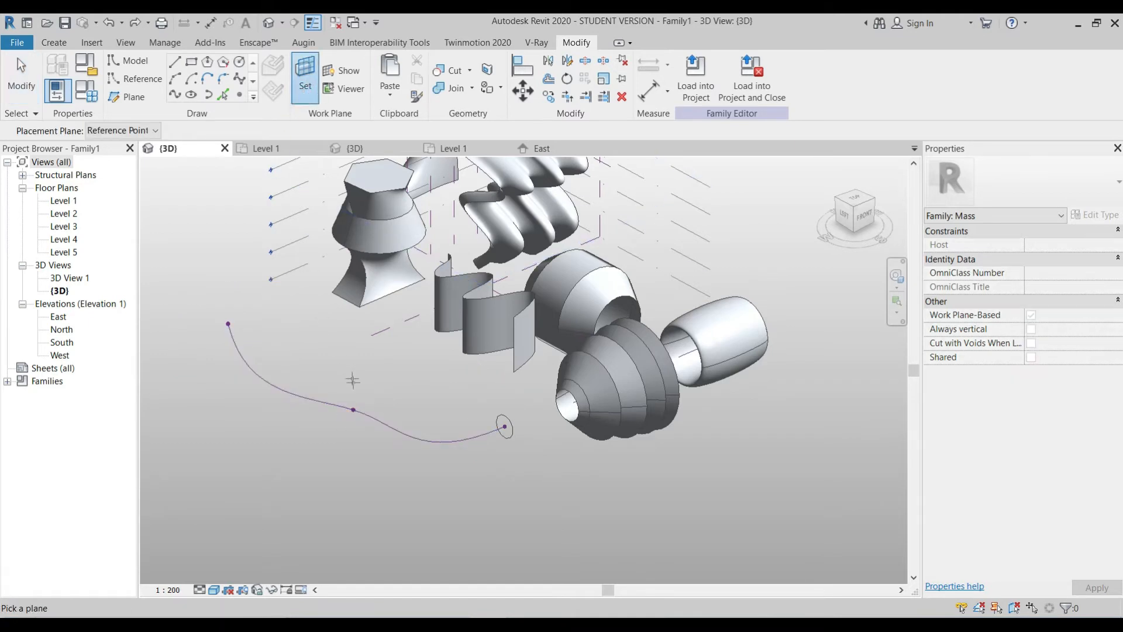
pyautogui.click(356, 406)
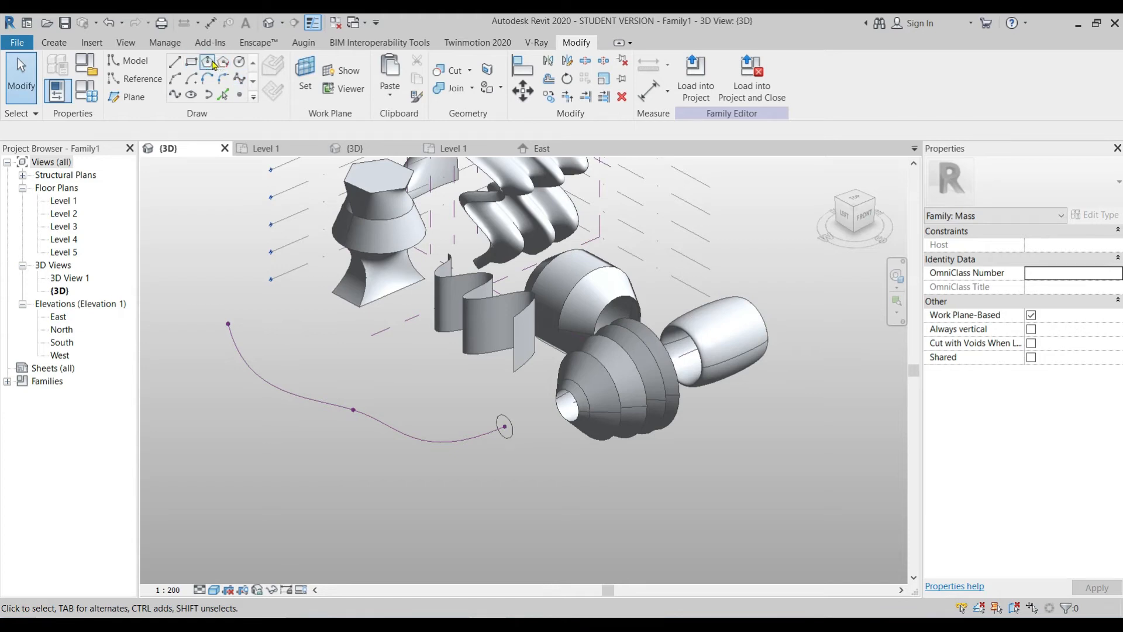
pyautogui.click(208, 62)
pyautogui.scroll(4, 371, 421)
pyautogui.click(371, 415)
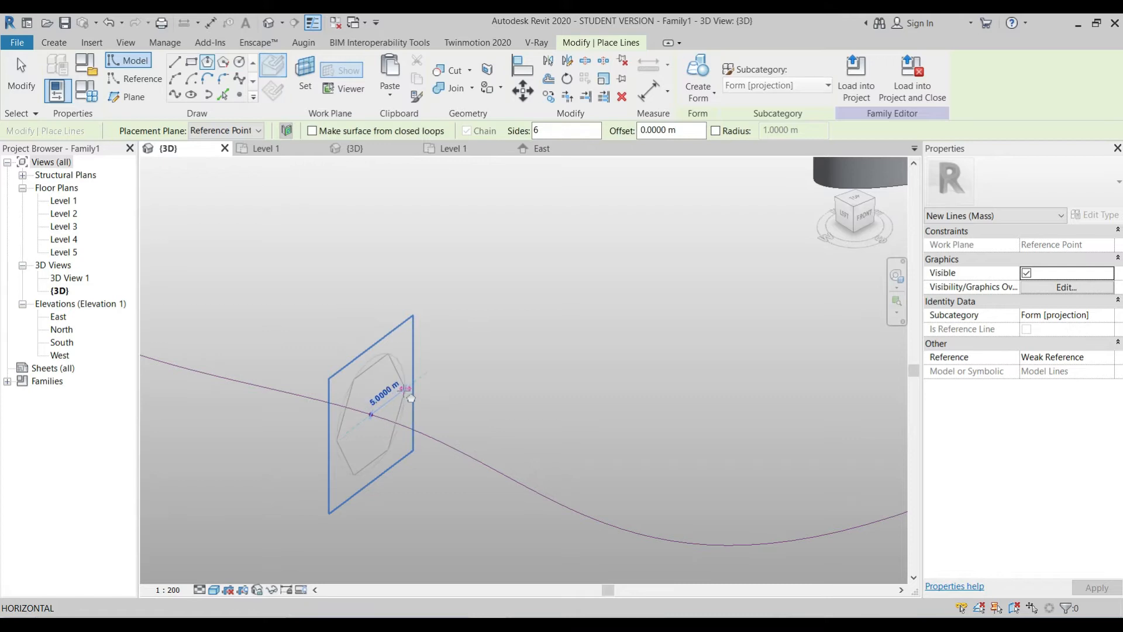
pyautogui.click(402, 393)
pyautogui.scroll(-3, 482, 417)
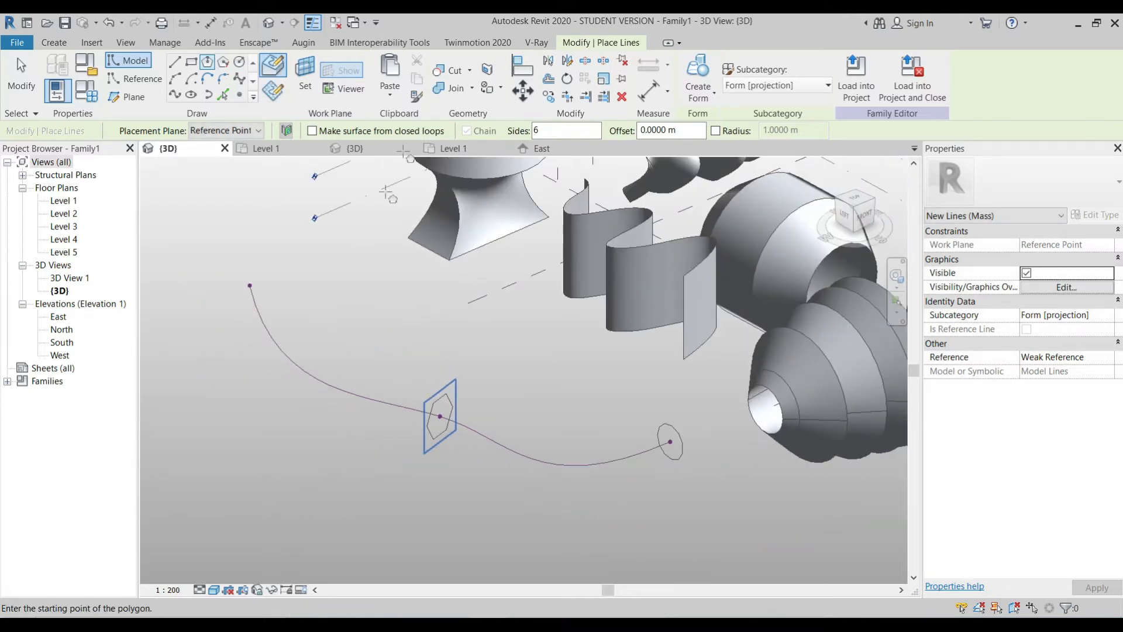
pyautogui.press('Escape')
pyautogui.press('Escape')
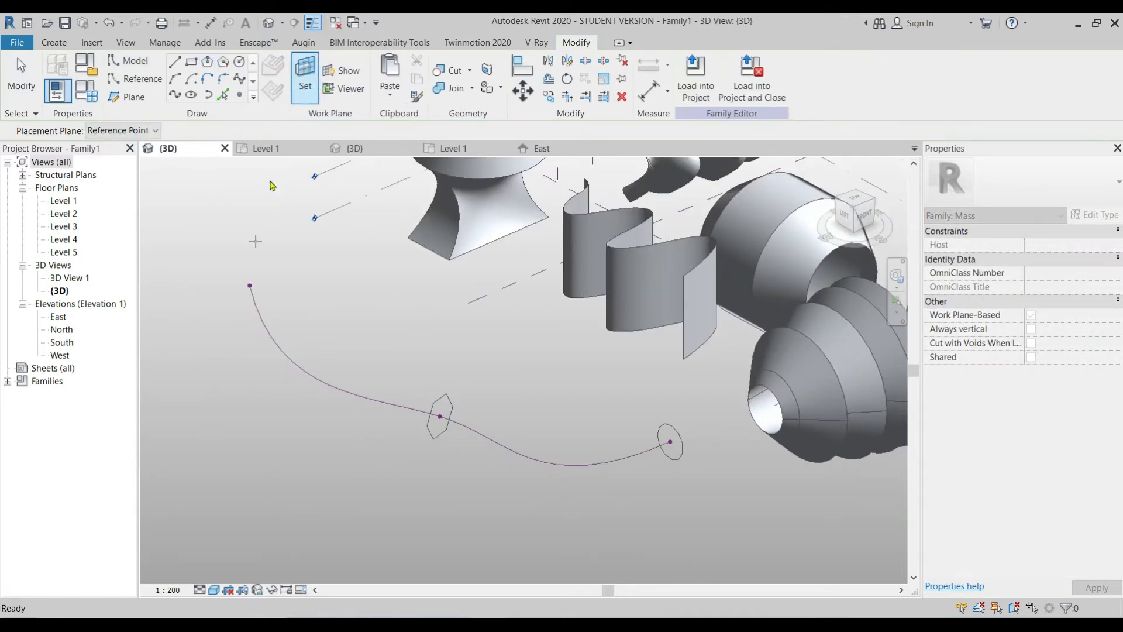
# Step: Set the work plane to the reference point at the spline path's remaining end, the one without a profile
pyautogui.click(250, 285)
pyautogui.press('Return')
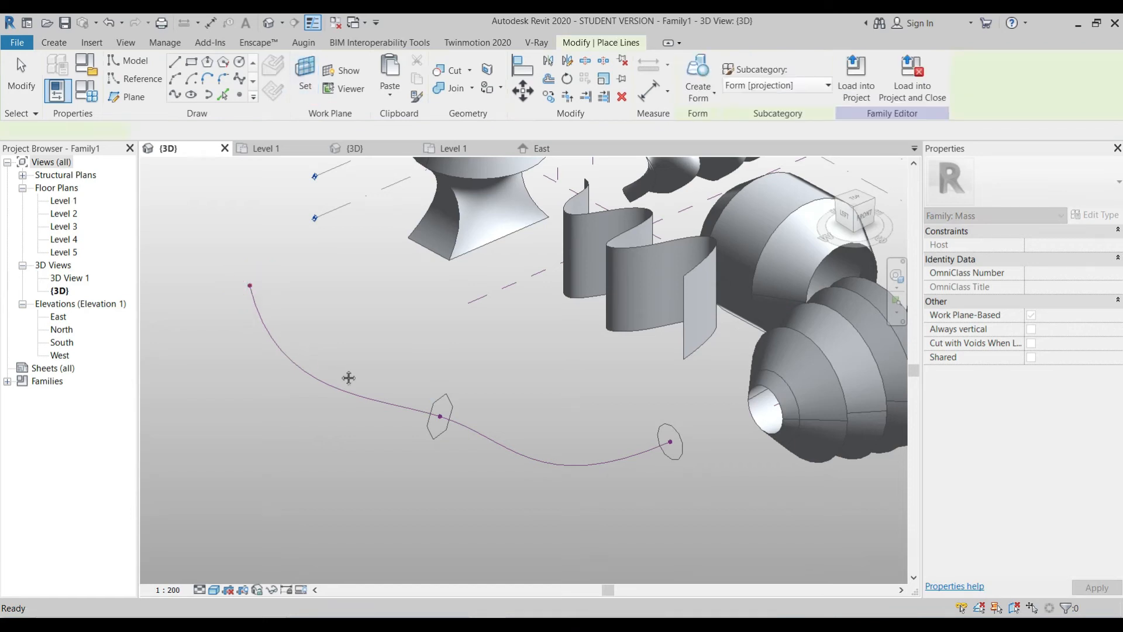
pyautogui.scroll(1, 251, 267)
pyautogui.moveTo(250, 267); pyautogui.dragTo(305, 310, button='middle')
pyautogui.scroll(3, 297, 323)
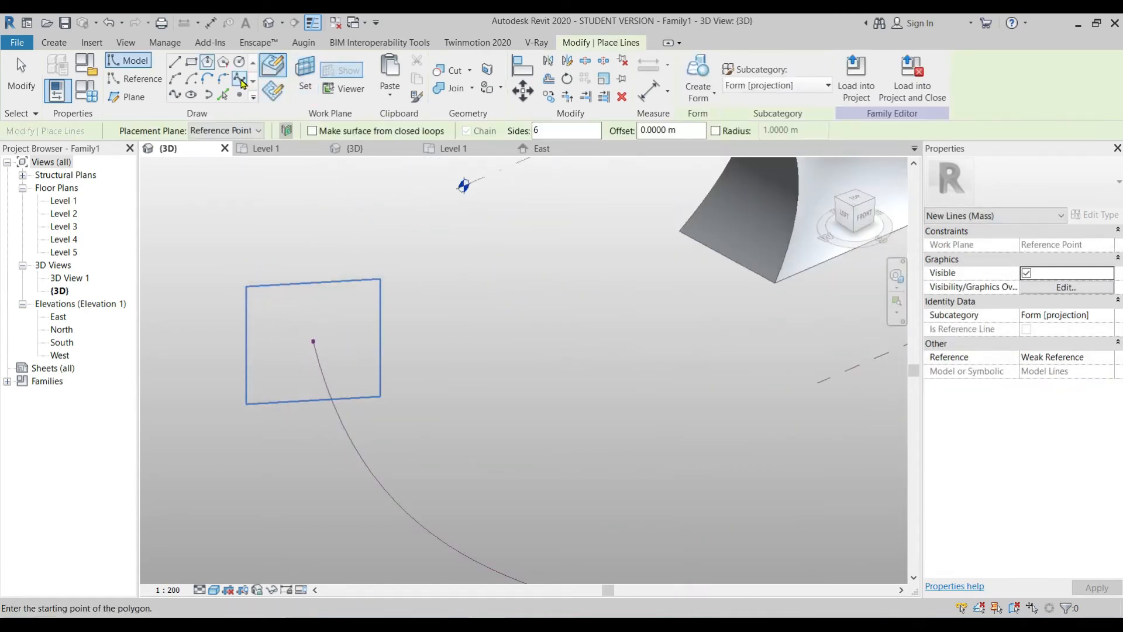
pyautogui.scroll(2, 283, 359)
# Step: Draw a nearly closed, irregular model-line spline around that end reference point, with an inward notch near its lower corner
pyautogui.click(268, 406)
pyautogui.click(240, 277)
pyautogui.click(326, 265)
pyautogui.click(432, 251)
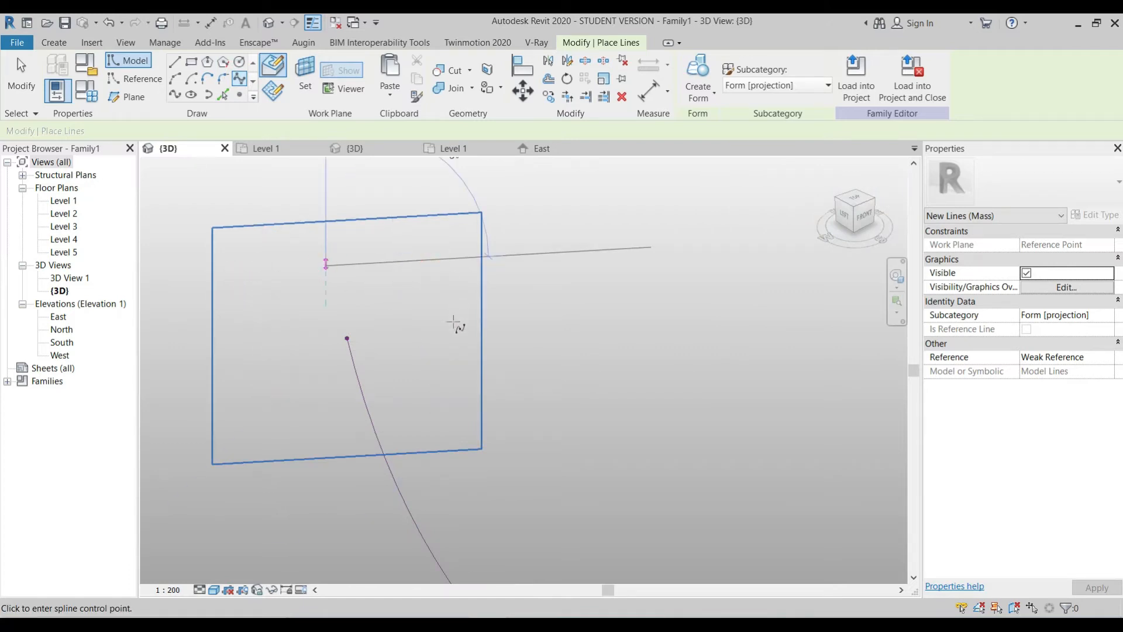
pyautogui.click(453, 323)
pyautogui.click(441, 414)
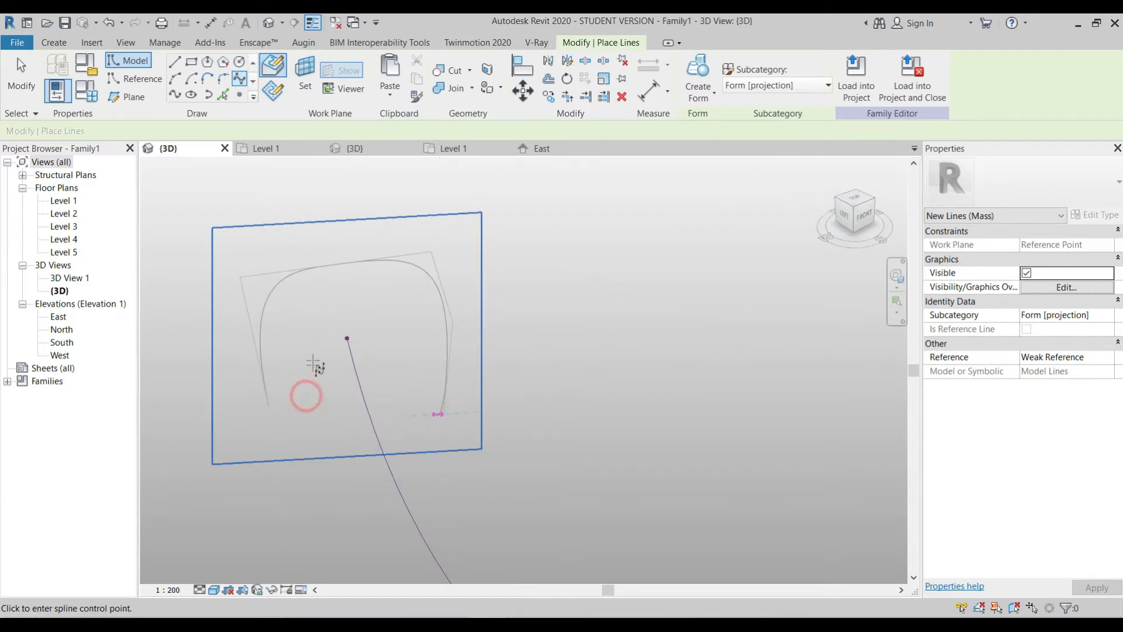
pyautogui.click(302, 344)
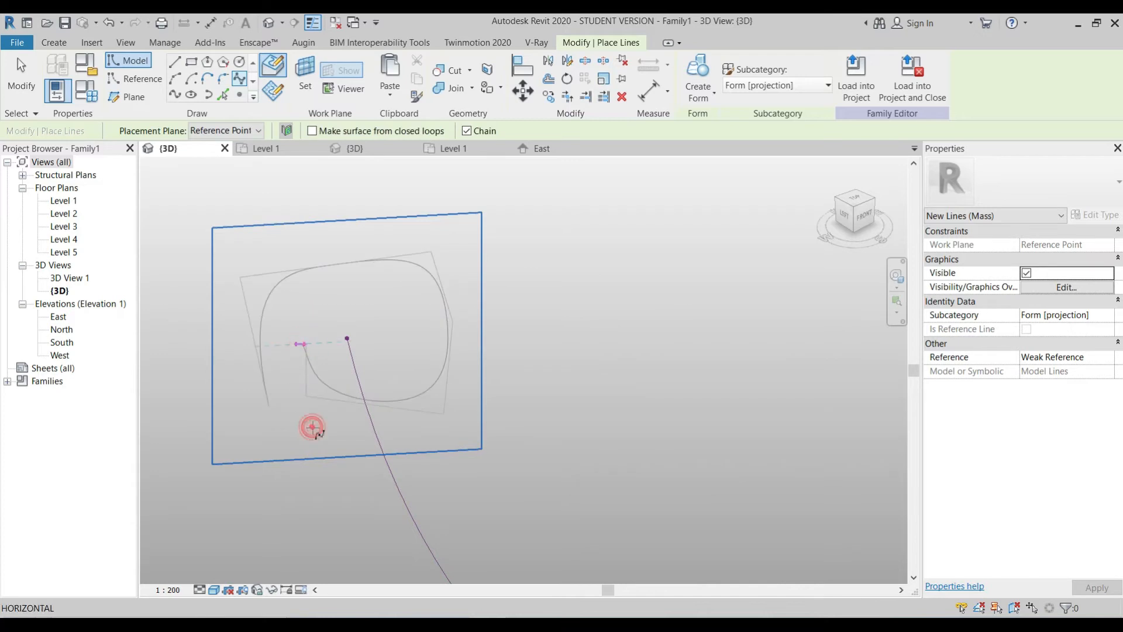
pyautogui.click(282, 440)
pyautogui.press('Escape')
pyautogui.press('Escape')
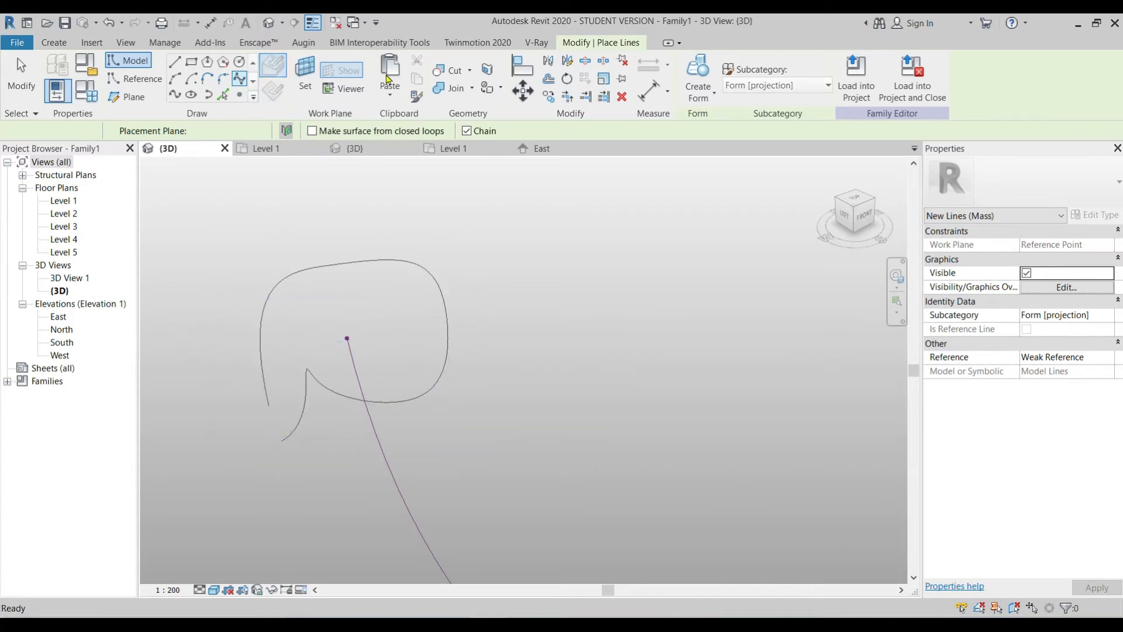
# Step: Close the irregular spline profile with a straight model line between its two open ends
pyautogui.click(174, 61)
pyautogui.click(282, 440)
pyautogui.click(268, 405)
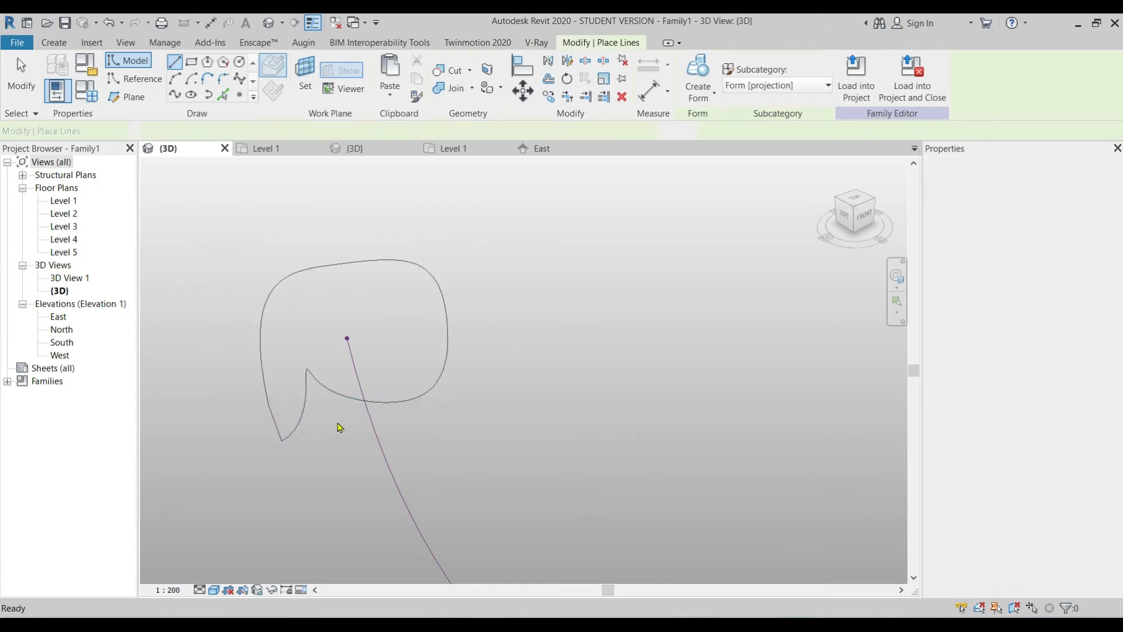
pyautogui.press('Escape')
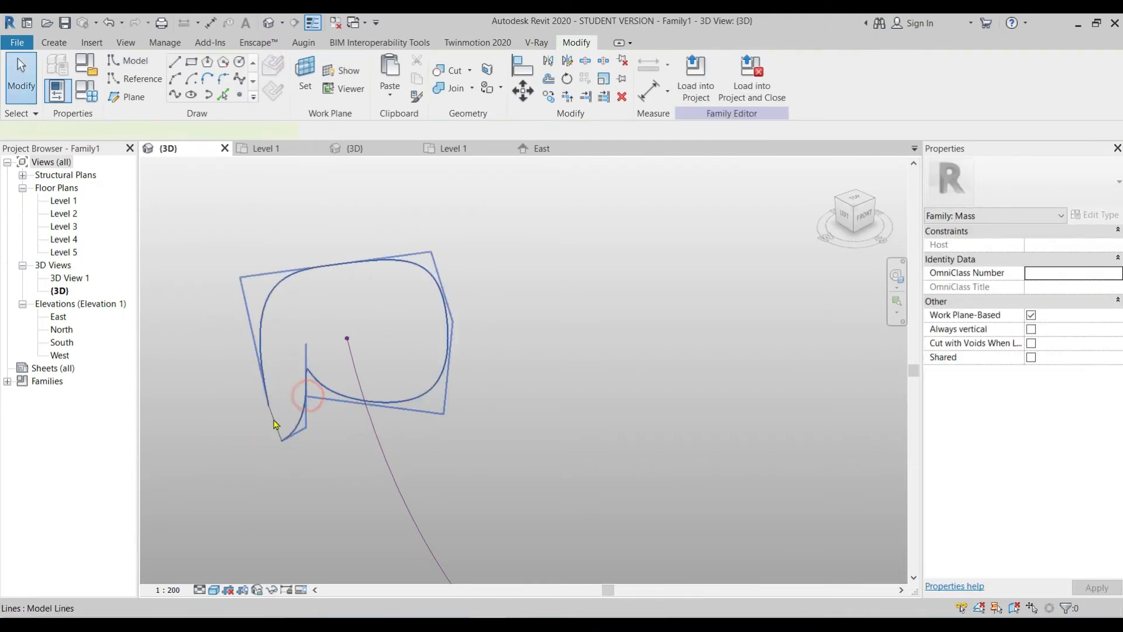
# Step: Create a solid form from the irregular spline profile, the hexagon, the circle and the spline reference line
pyautogui.click(273, 425)
pyautogui.scroll(5, 275, 427)
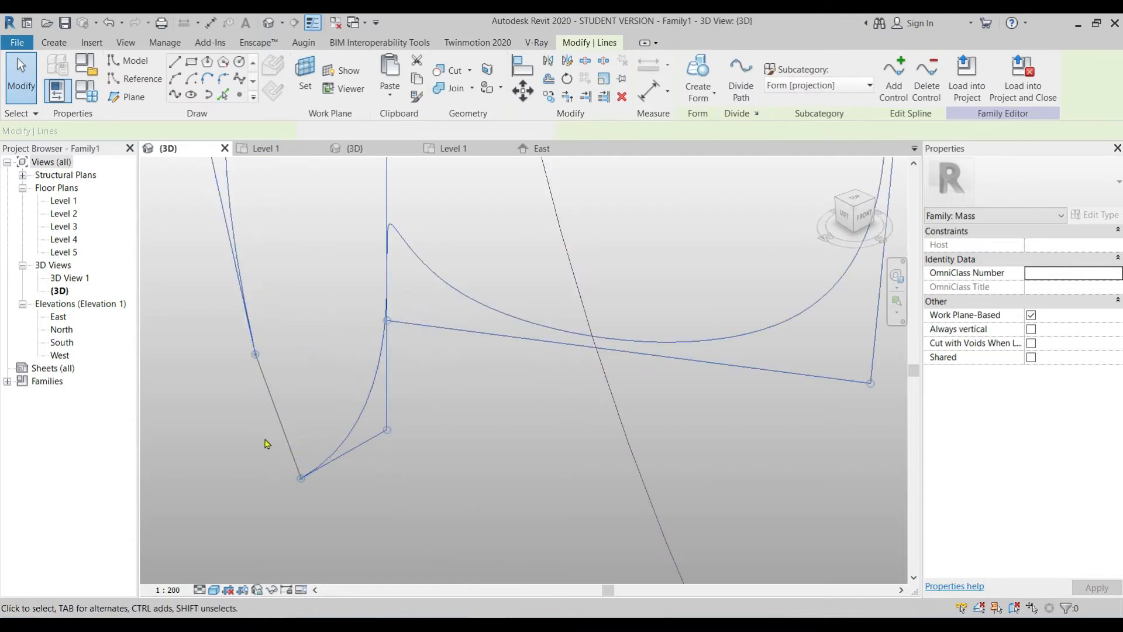
pyautogui.press('Escape')
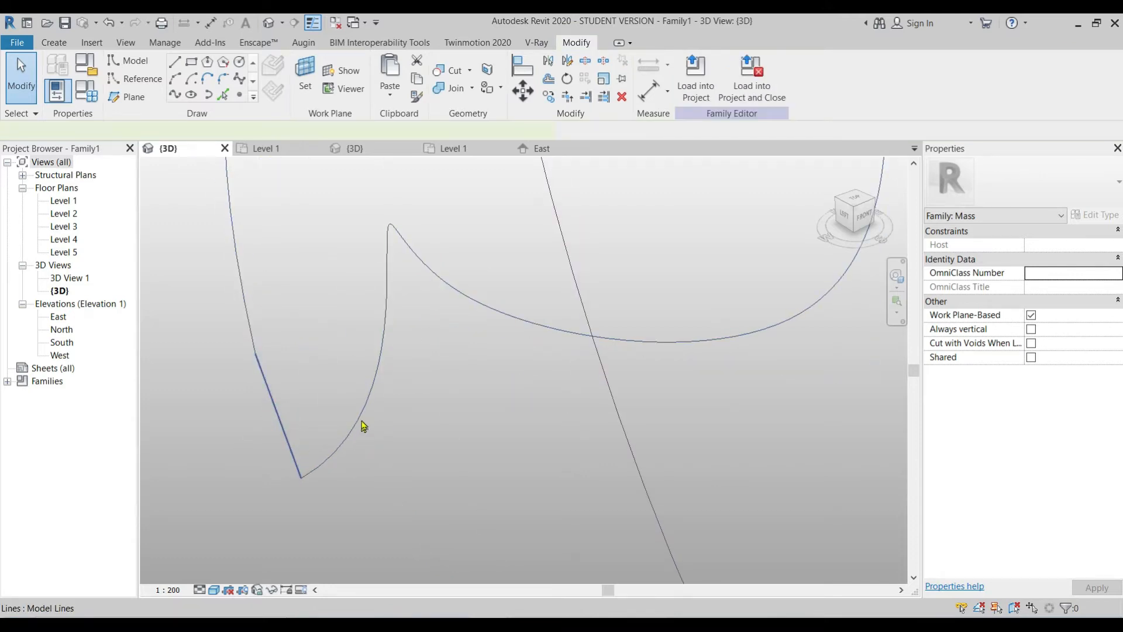
pyautogui.click(362, 426)
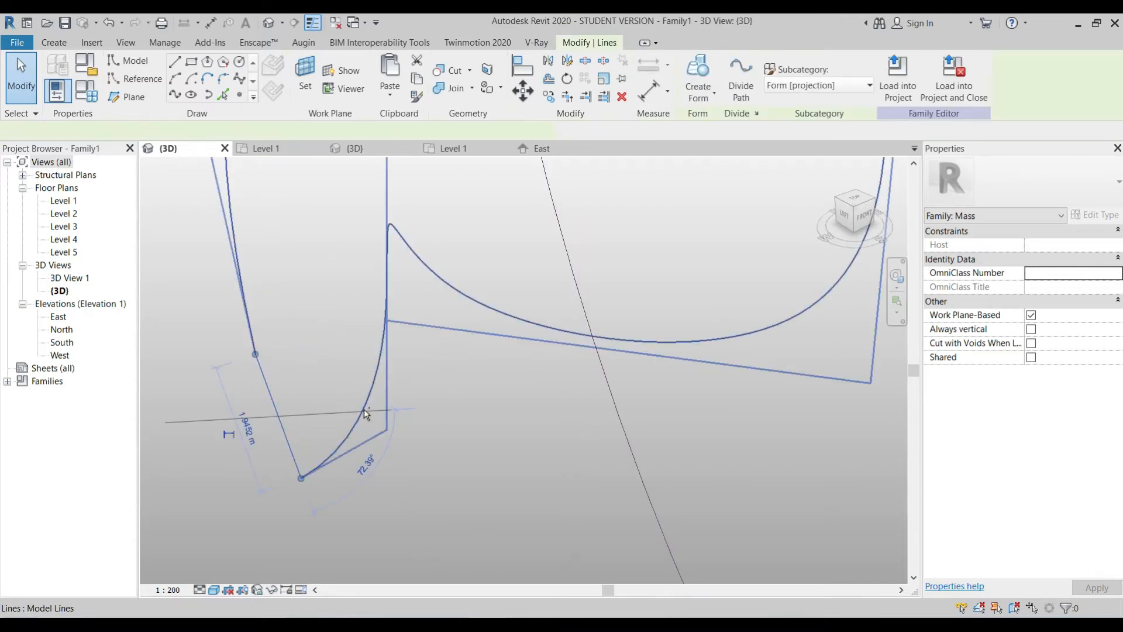
pyautogui.scroll(-6, 436, 414)
pyautogui.keyDown('ctrl'); pyautogui.click(436, 414); pyautogui.keyUp('ctrl')
pyautogui.click(506, 486)
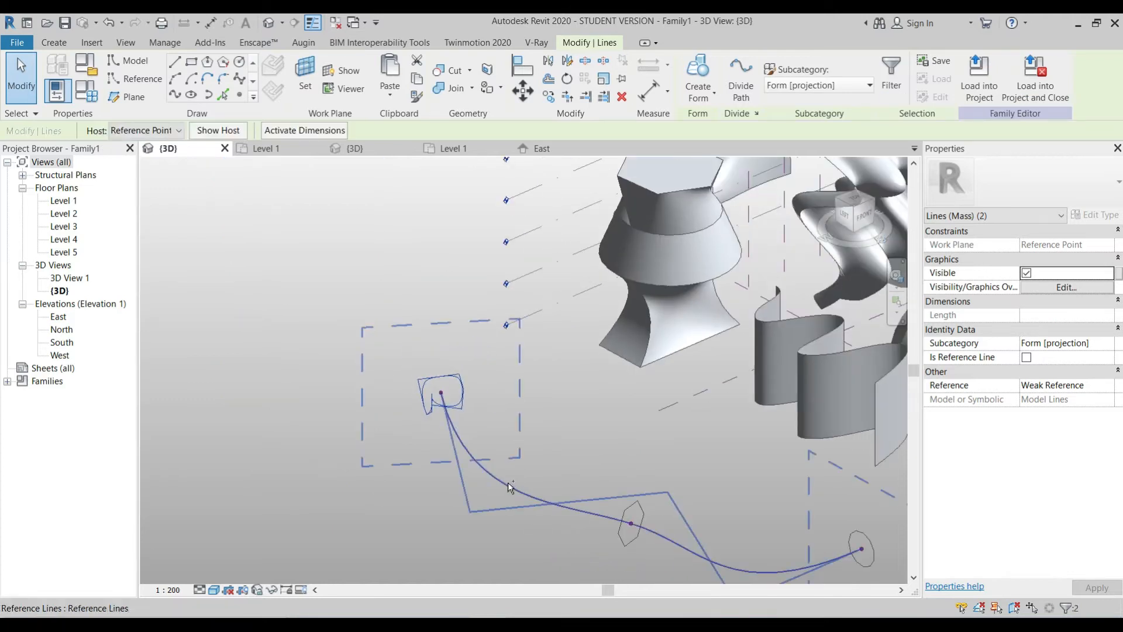
pyautogui.keyDown('ctrl'); pyautogui.click(643, 520); pyautogui.keyUp('ctrl')
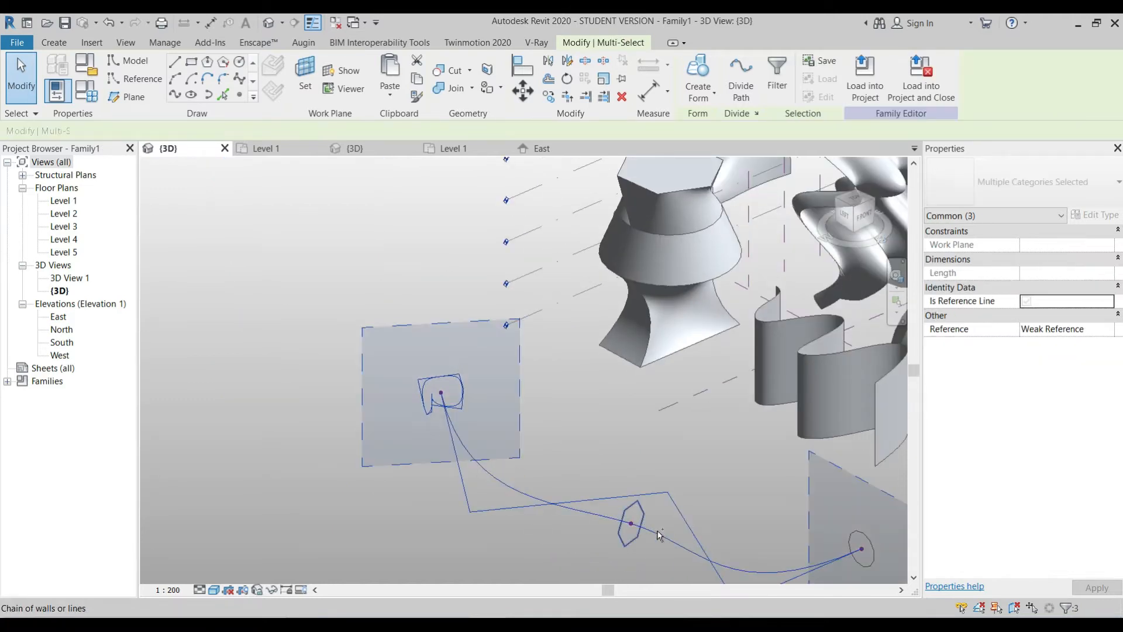
pyautogui.moveTo(659, 553); pyautogui.dragTo(537, 462, button='middle')
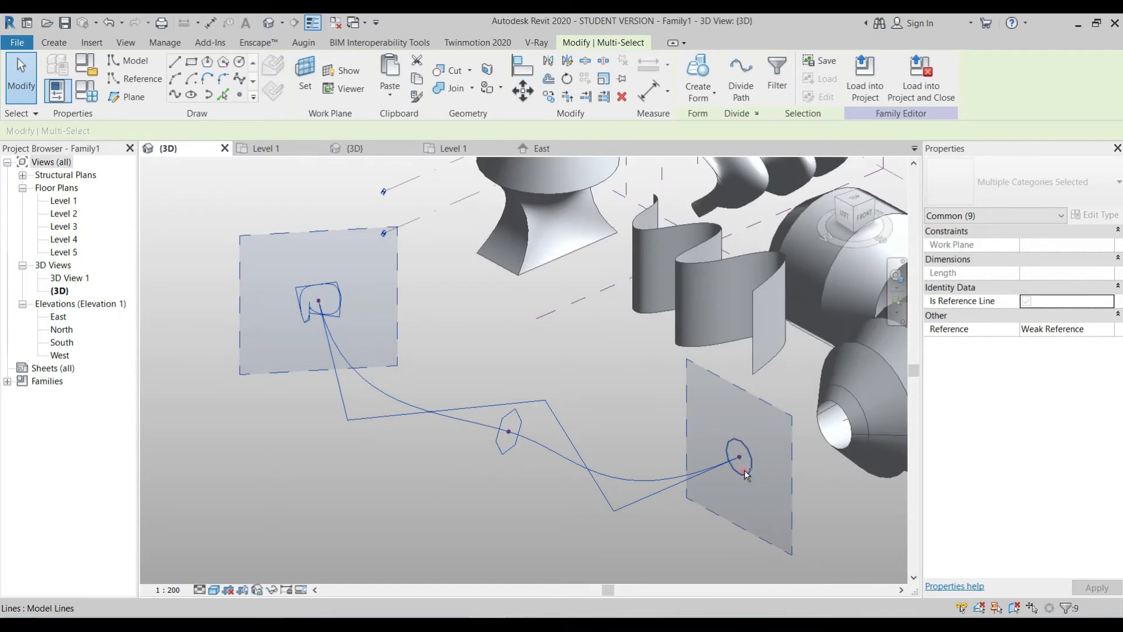
pyautogui.click(709, 97)
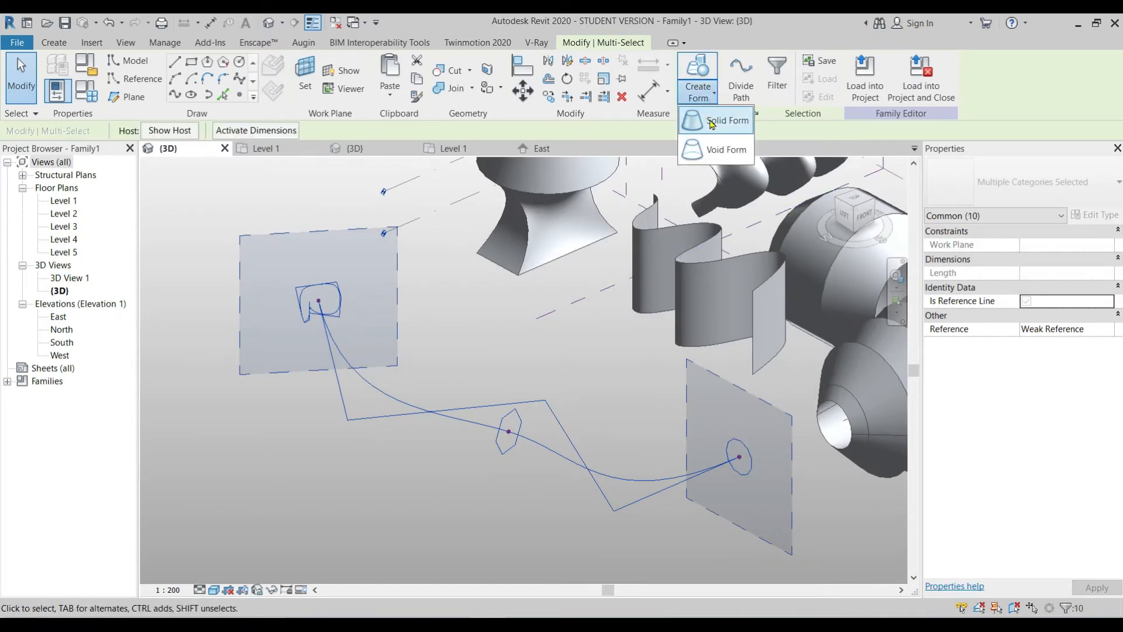
pyautogui.click(709, 119)
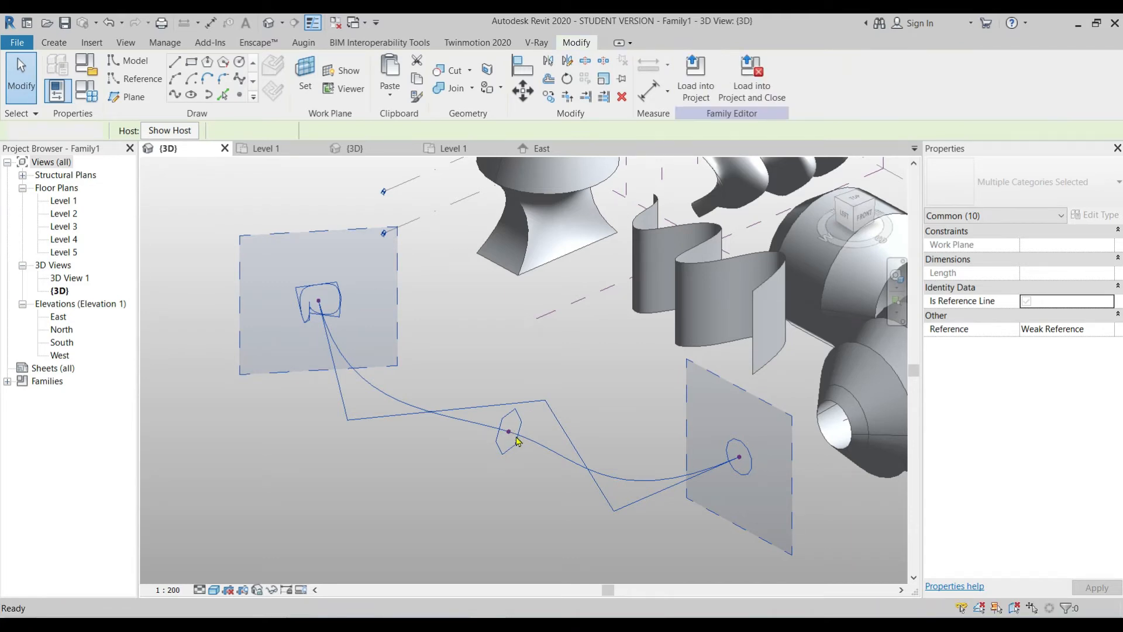
# Step: Inspect the new swept form from several sides, including its end faces and the groove along its length
pyautogui.press('Escape')
pyautogui.keyDown('shift'); pyautogui.moveTo(527, 384); pyautogui.dragTo(692, 504, button='middle'); pyautogui.keyUp('shift')
pyautogui.scroll(3, 761, 318)
pyautogui.moveTo(639, 329); pyautogui.dragTo(659, 562, button='middle')
pyautogui.scroll(1, 660, 291)
pyautogui.scroll(5, 624, 253)
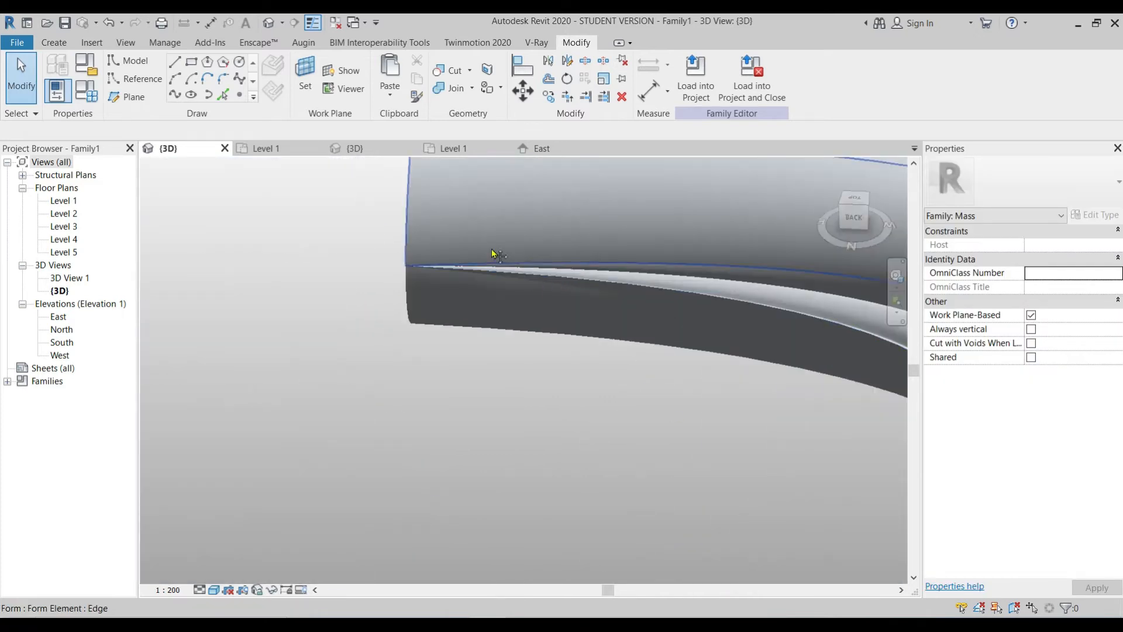
pyautogui.scroll(-8, 463, 269)
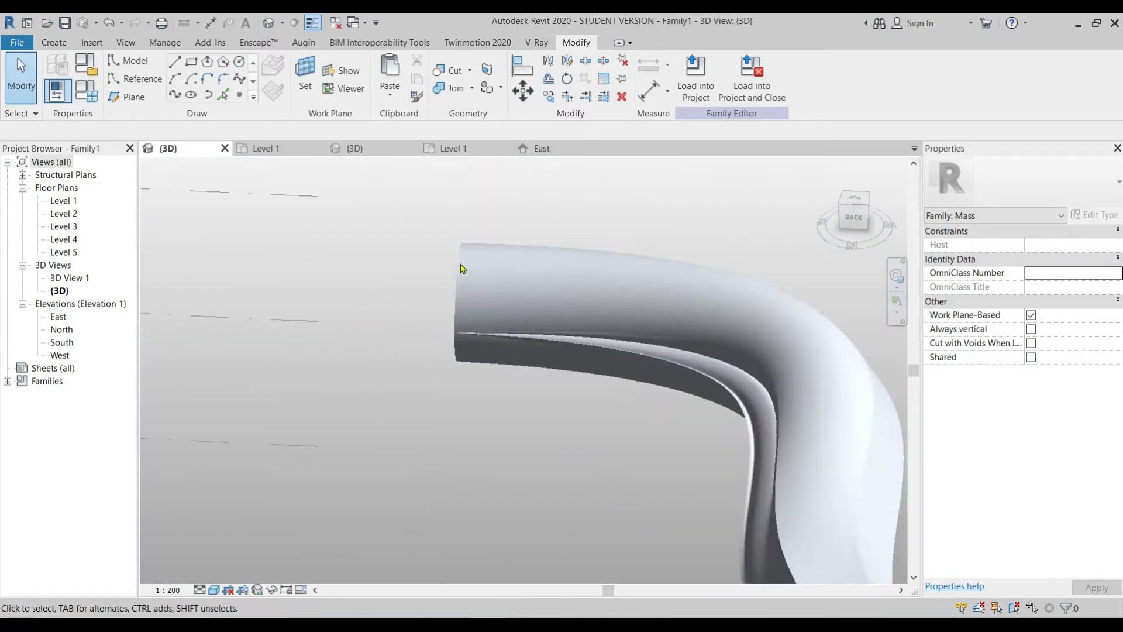
pyautogui.keyDown('shift'); pyautogui.moveTo(512, 381); pyautogui.dragTo(510, 354, button='middle'); pyautogui.keyUp('shift')
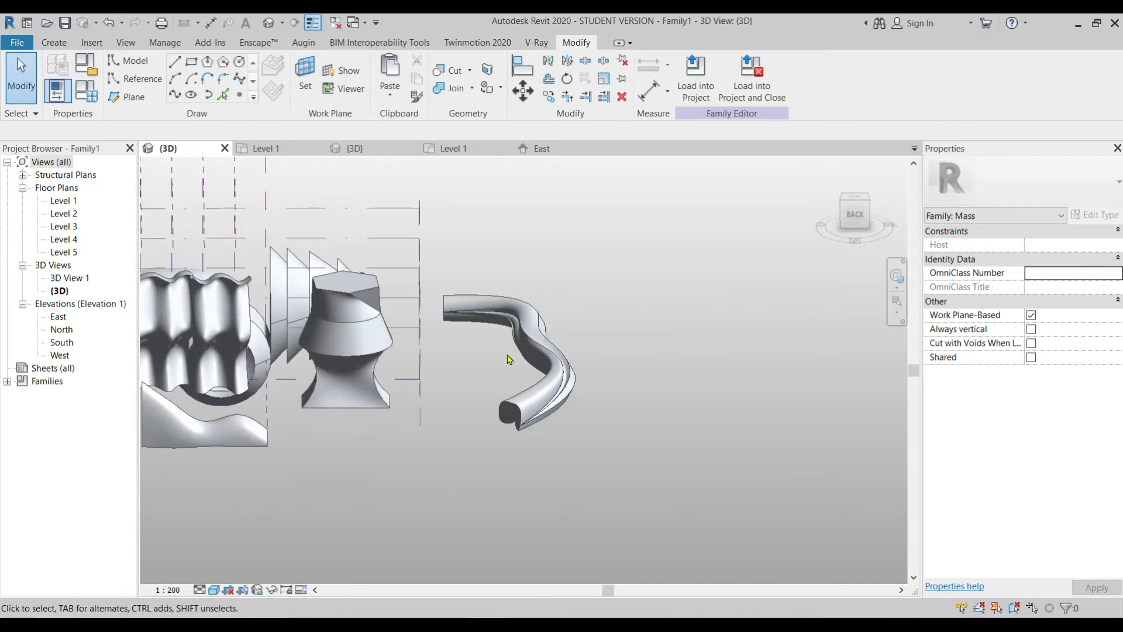
pyautogui.scroll(4, 521, 409)
pyautogui.keyDown('shift'); pyautogui.moveTo(530, 409); pyautogui.dragTo(598, 389, button='middle'); pyautogui.keyUp('shift')
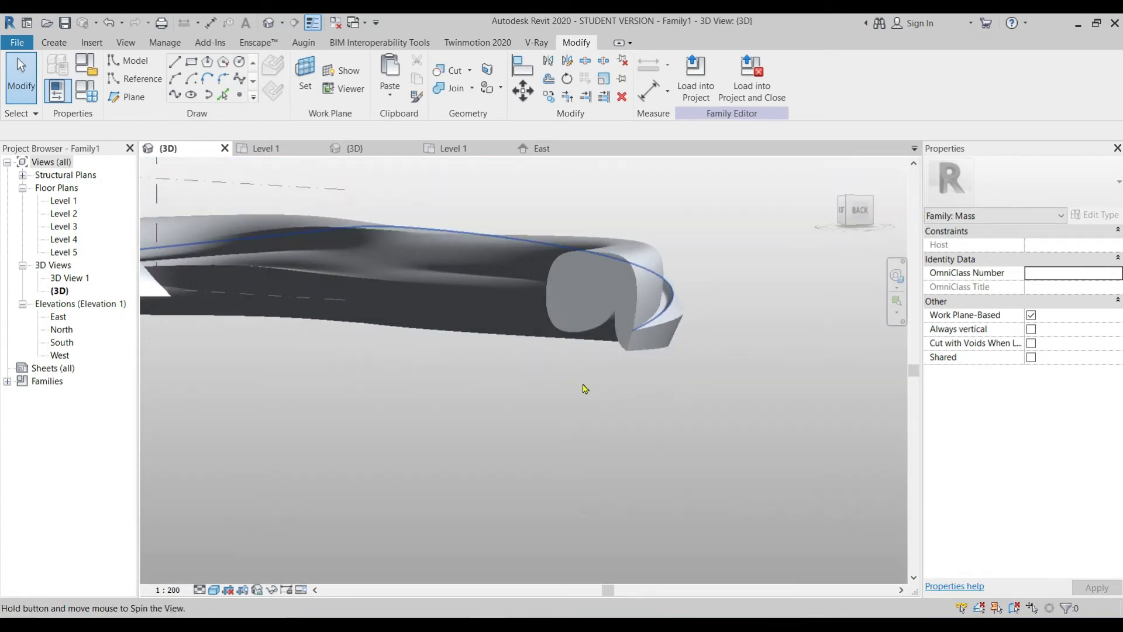
pyautogui.scroll(-4, 585, 389)
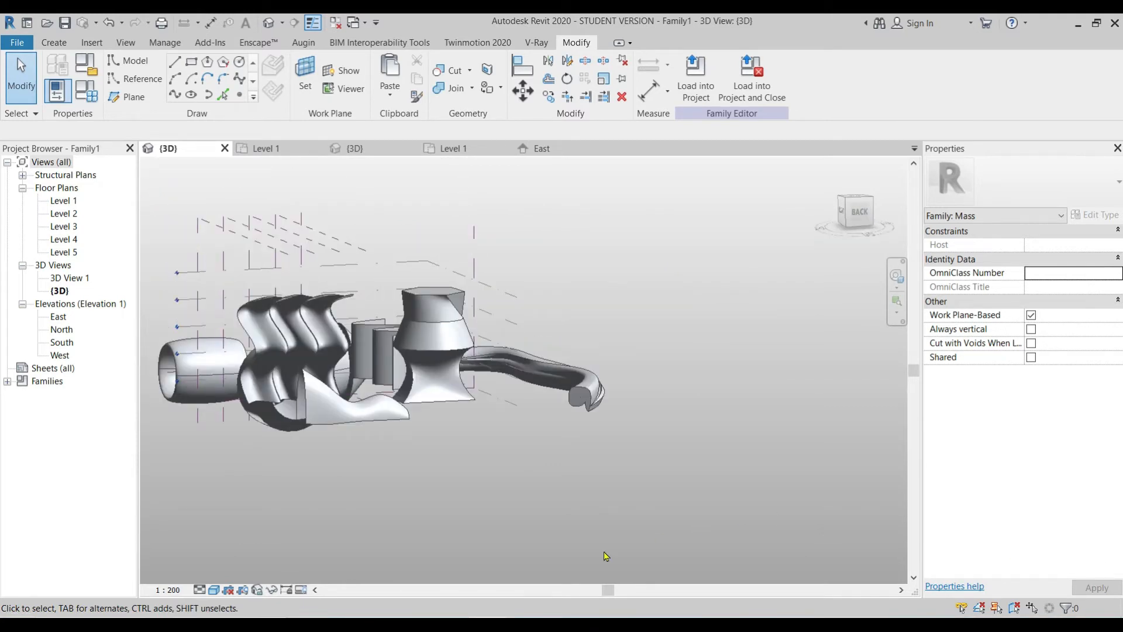
pyautogui.keyDown('shift'); pyautogui.moveTo(478, 498); pyautogui.dragTo(642, 373, button='middle'); pyautogui.keyUp('shift')
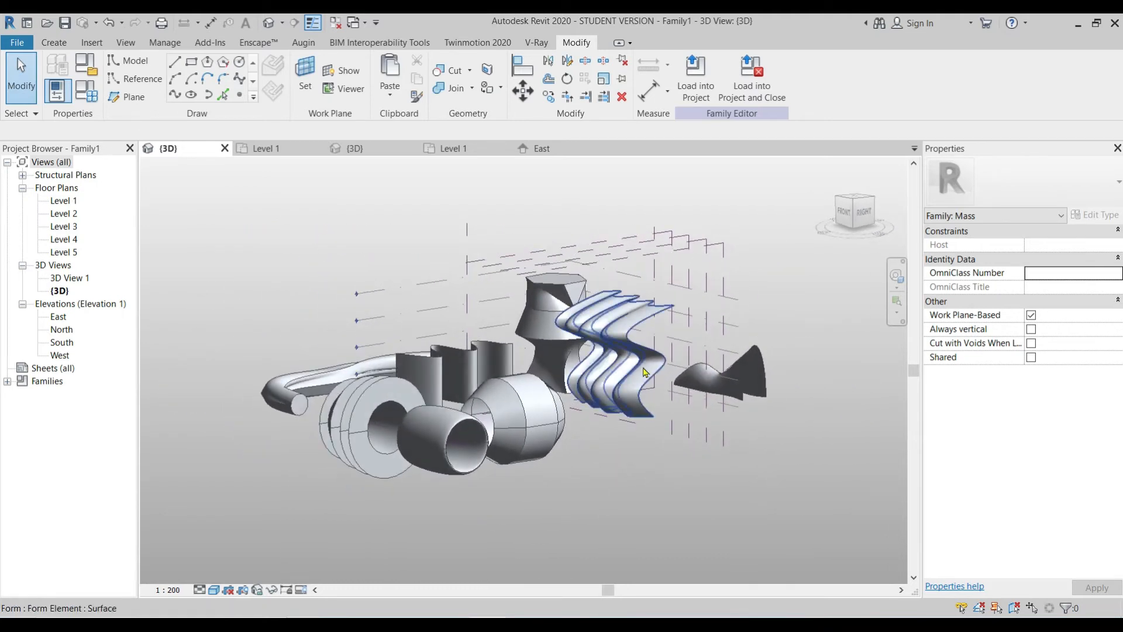
# Step: Divide the surface of the wavy form beside the tower-like loft into a UV grid
pyautogui.scroll(3, 641, 373)
pyautogui.click(639, 368)
pyautogui.click(646, 461)
pyautogui.moveTo(646, 461)
pyautogui.keyDown('shift'); pyautogui.mouseDown(button='middle')
pyautogui.moveTo(506, 477)
pyautogui.moveTo(673, 493)
pyautogui.moveTo(636, 468)
pyautogui.mouseUp(button='middle'); pyautogui.keyUp('shift')
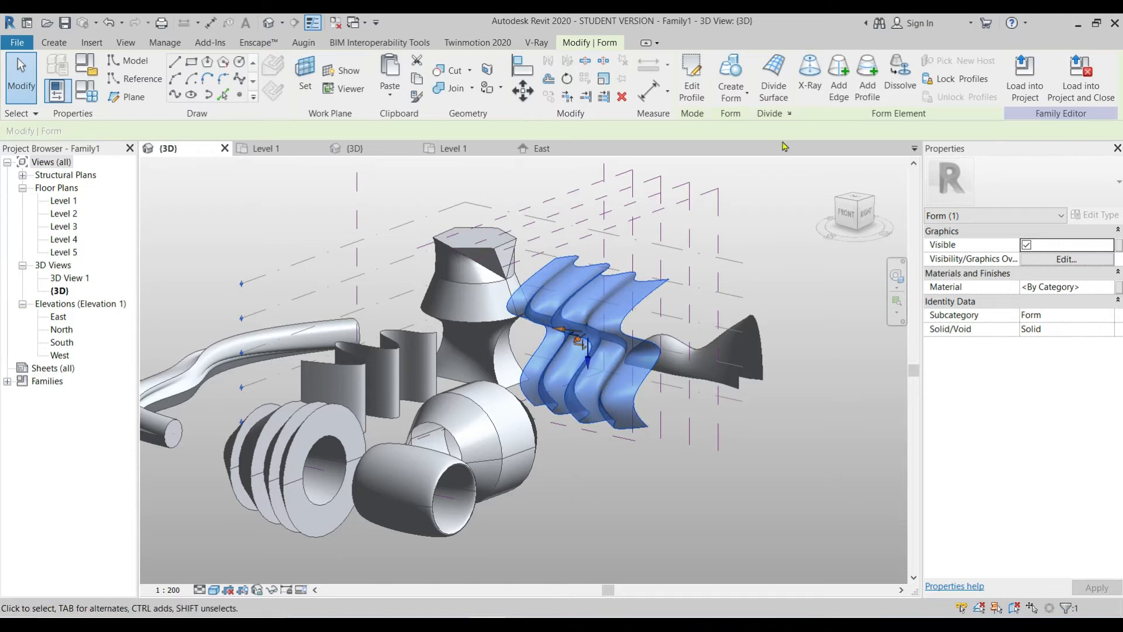
pyautogui.click(779, 89)
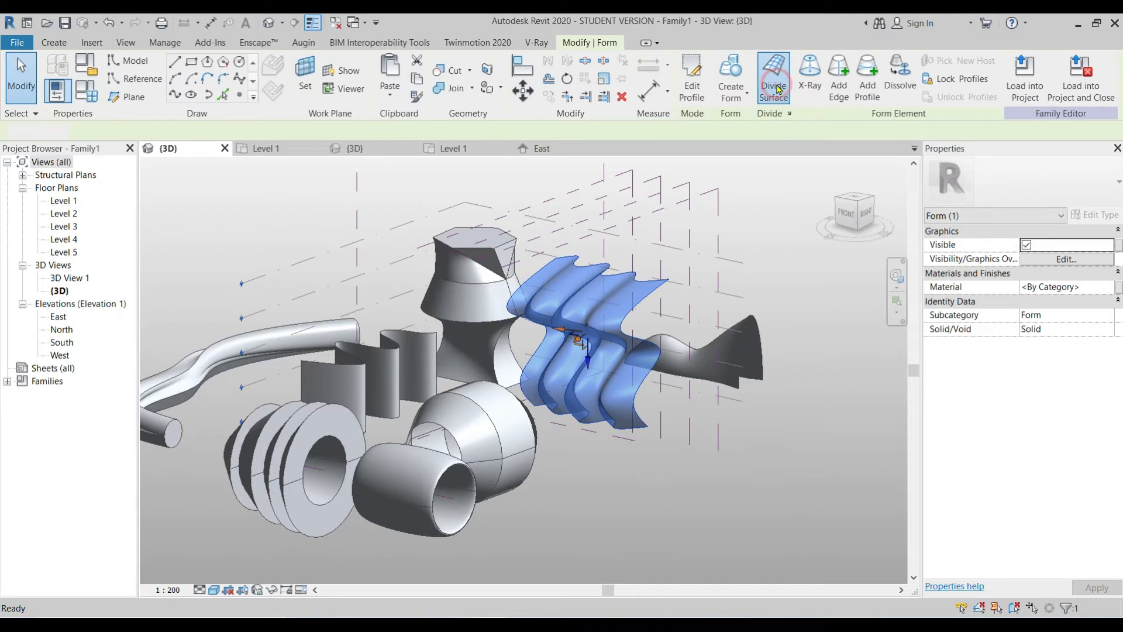
pyautogui.keyDown('shift'); pyautogui.moveTo(550, 389); pyautogui.dragTo(713, 407, button='middle'); pyautogui.keyUp('shift')
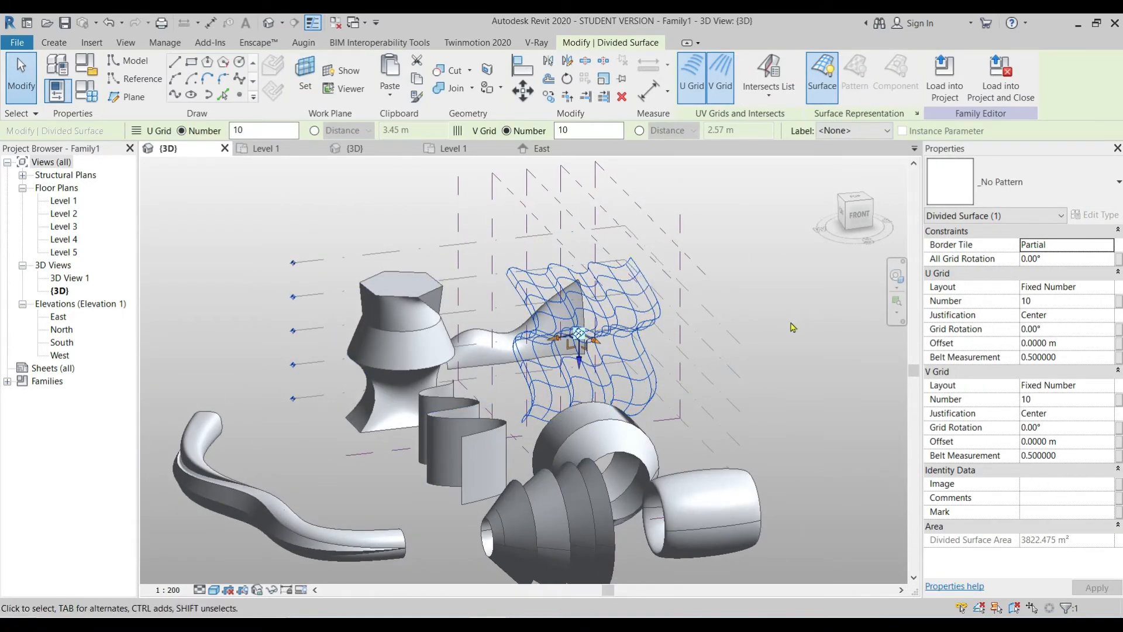
pyautogui.click(800, 342)
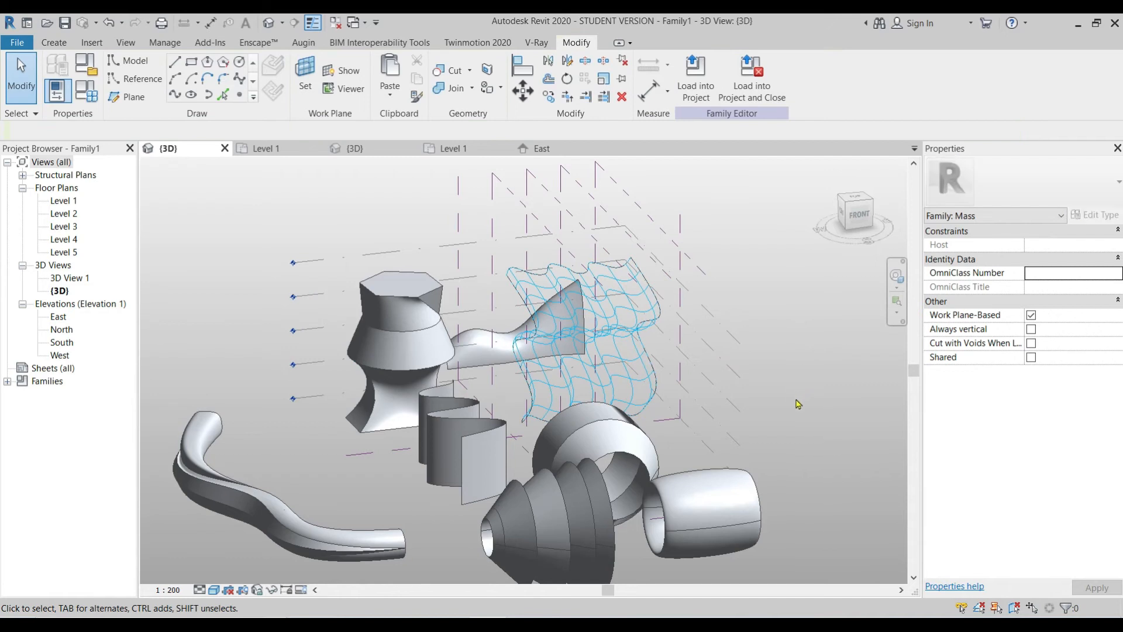
# Step: Turn off the U grid and the V grid of the wavy divided surface in turn, restoring each one
pyautogui.keyDown('shift'); pyautogui.moveTo(797, 405); pyautogui.dragTo(619, 384, button='middle'); pyautogui.keyUp('shift')
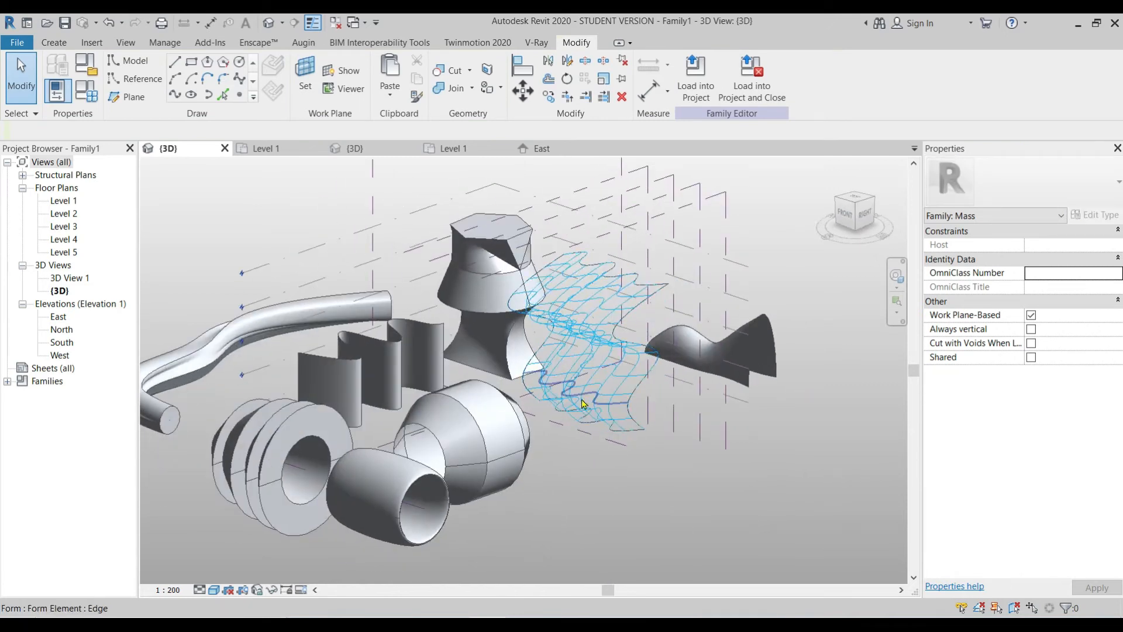
pyautogui.scroll(5, 590, 400)
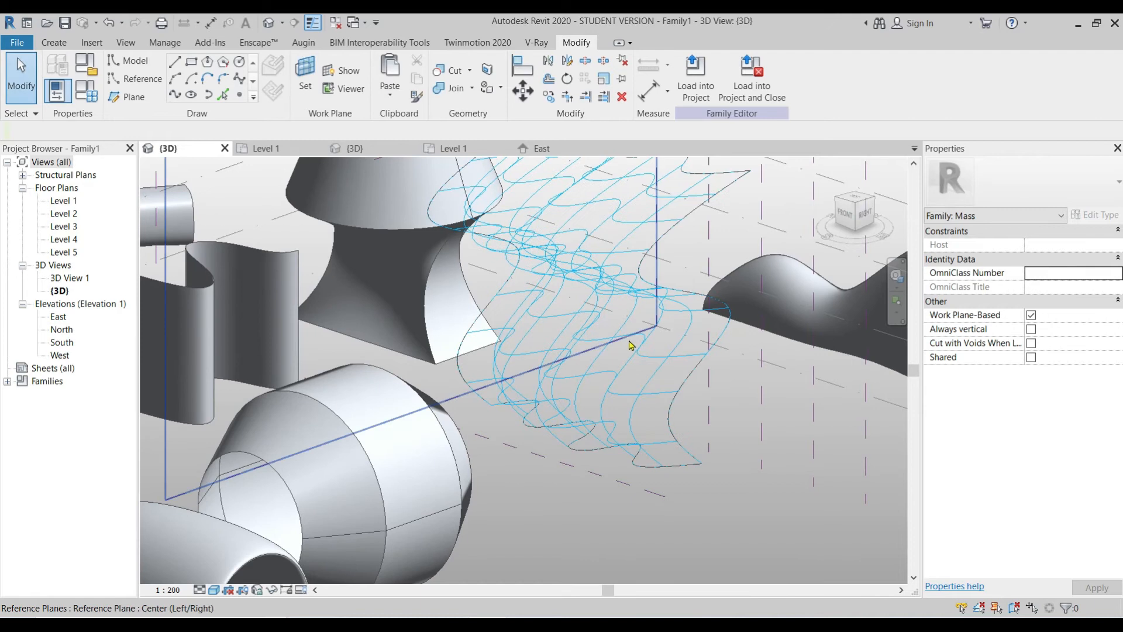
pyautogui.click(595, 374)
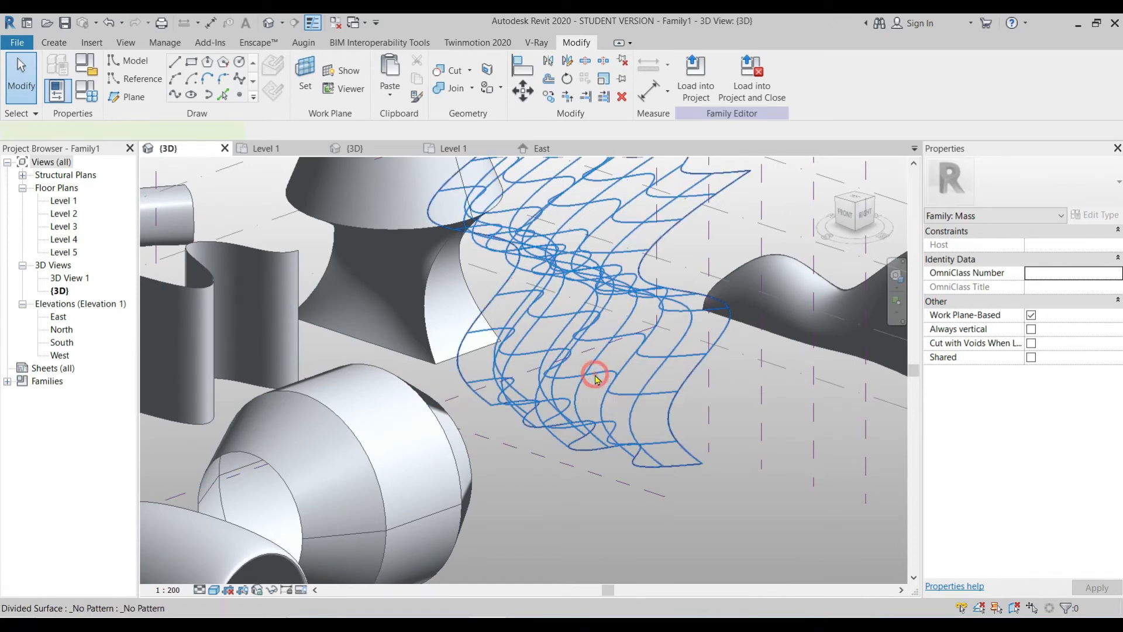
pyautogui.scroll(-4, 596, 380)
pyautogui.keyDown('shift'); pyautogui.moveTo(597, 380); pyautogui.dragTo(667, 468, button='middle'); pyautogui.keyUp('shift')
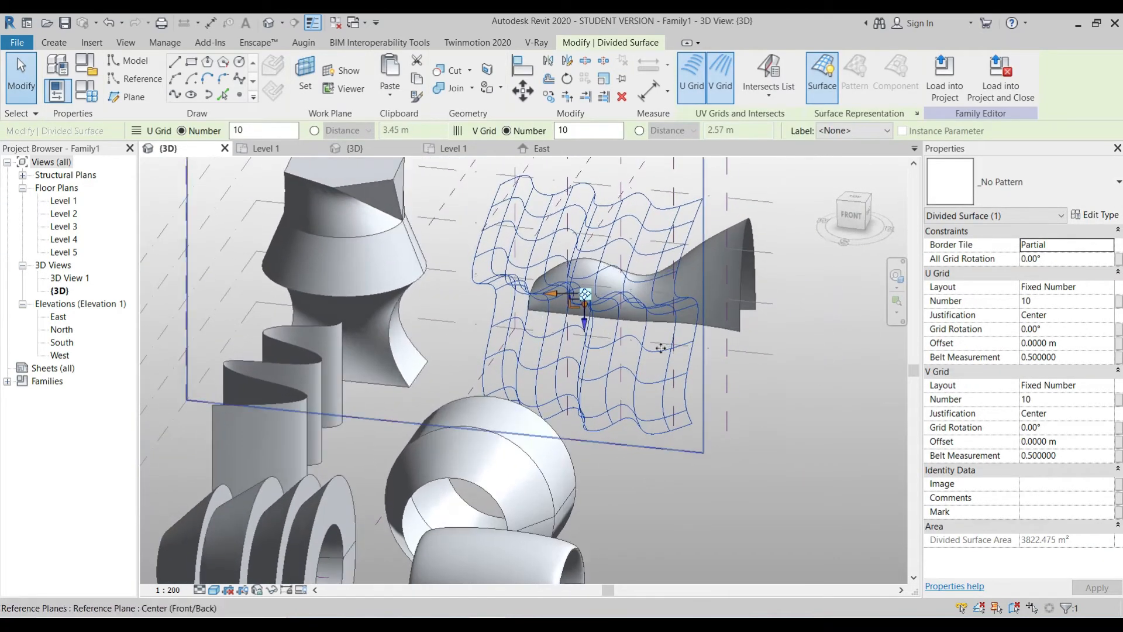
pyautogui.click(692, 82)
pyautogui.keyDown('shift'); pyautogui.moveTo(597, 380); pyautogui.dragTo(702, 367, button='middle'); pyautogui.keyUp('shift')
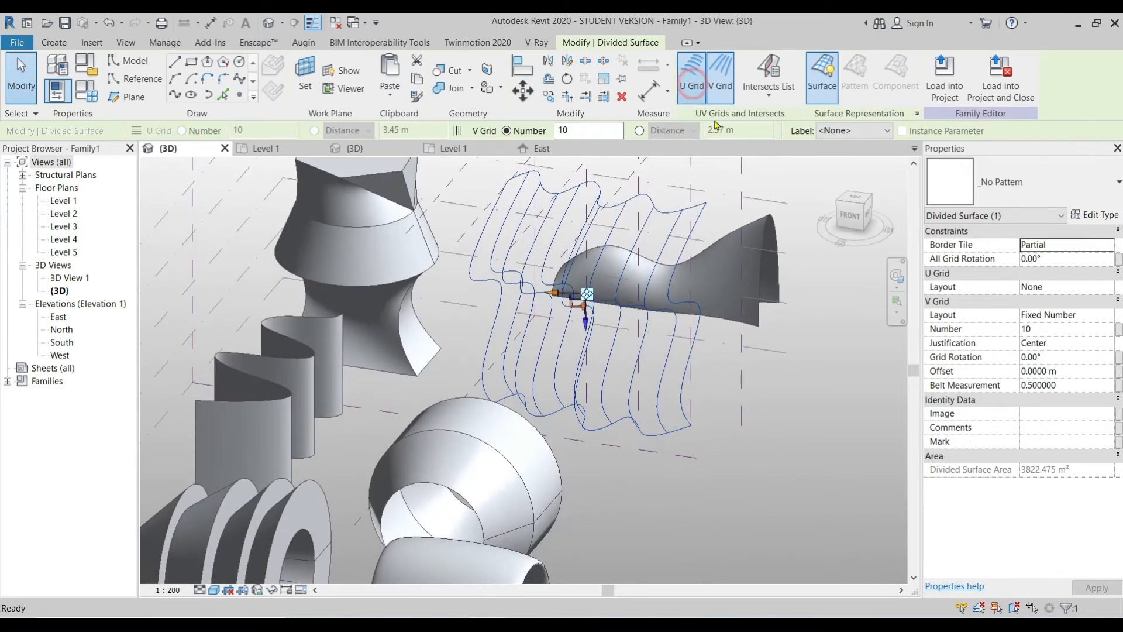
pyautogui.click(721, 88)
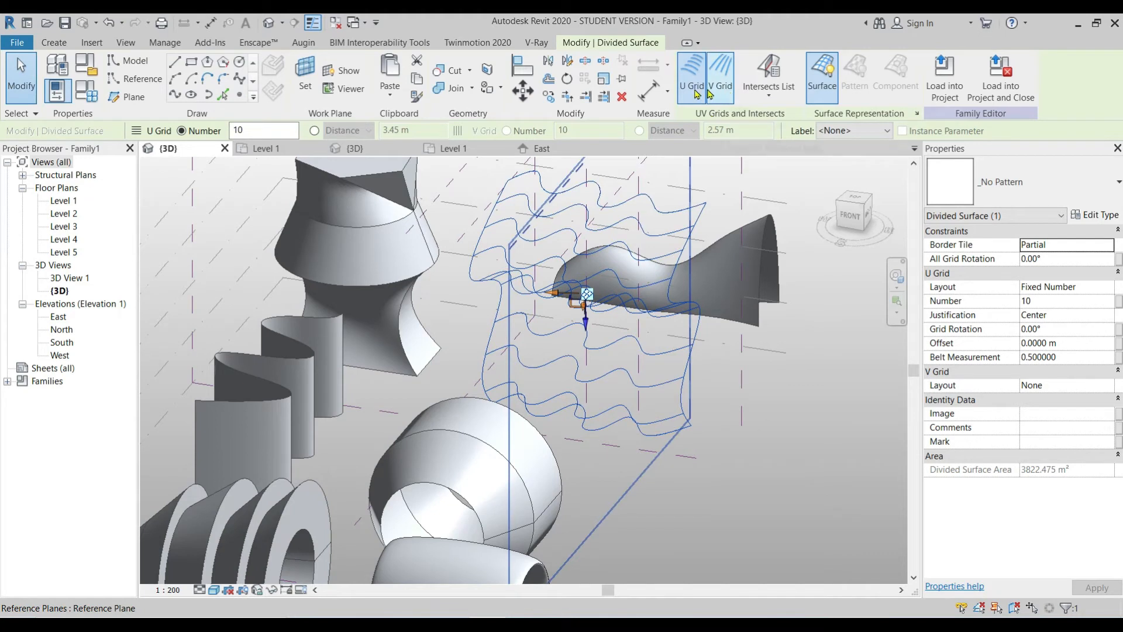
pyautogui.click(724, 88)
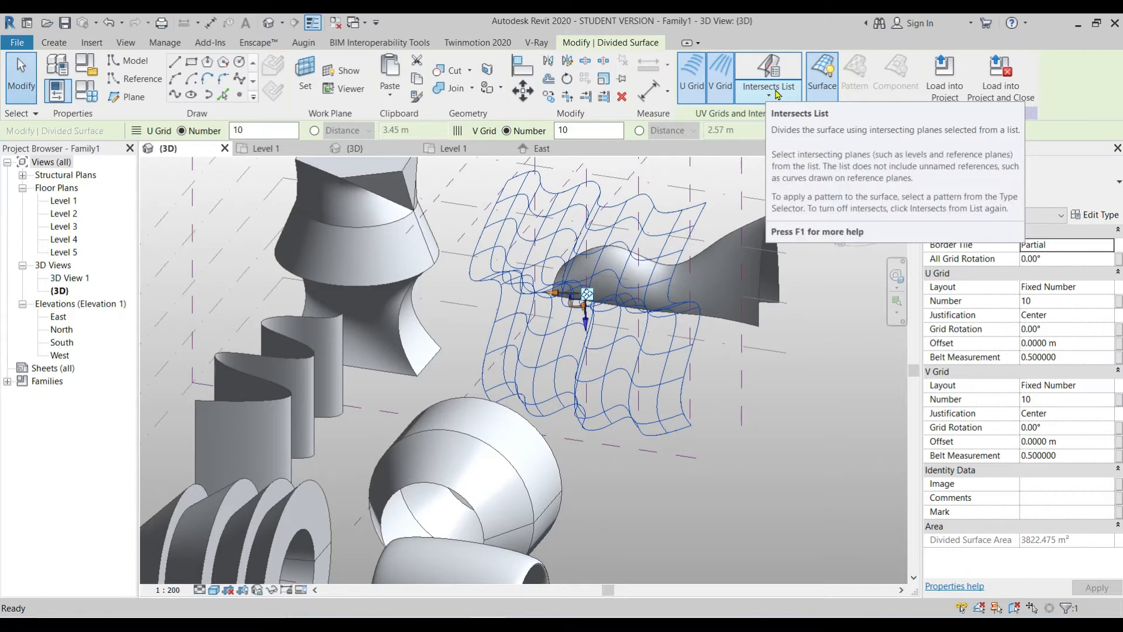
# Step: Intersect the divided surface with Level 3, Level 4 and the Center (Front/Back) reference plane, and examine the resulting lines
pyautogui.click(768, 86)
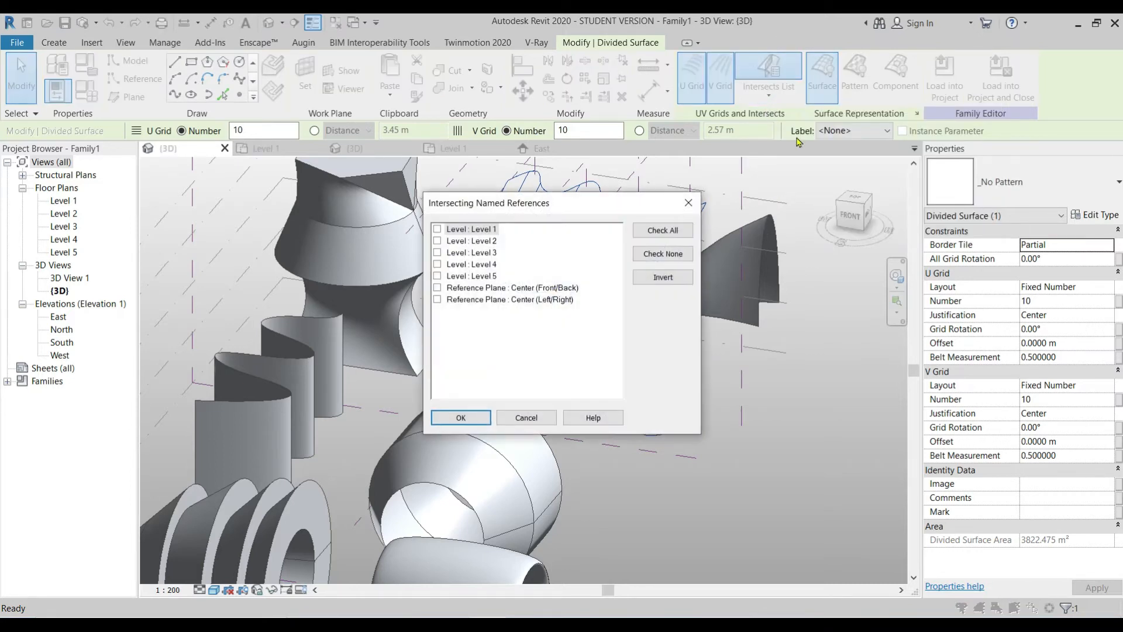
pyautogui.moveTo(550, 206); pyautogui.dragTo(857, 154)
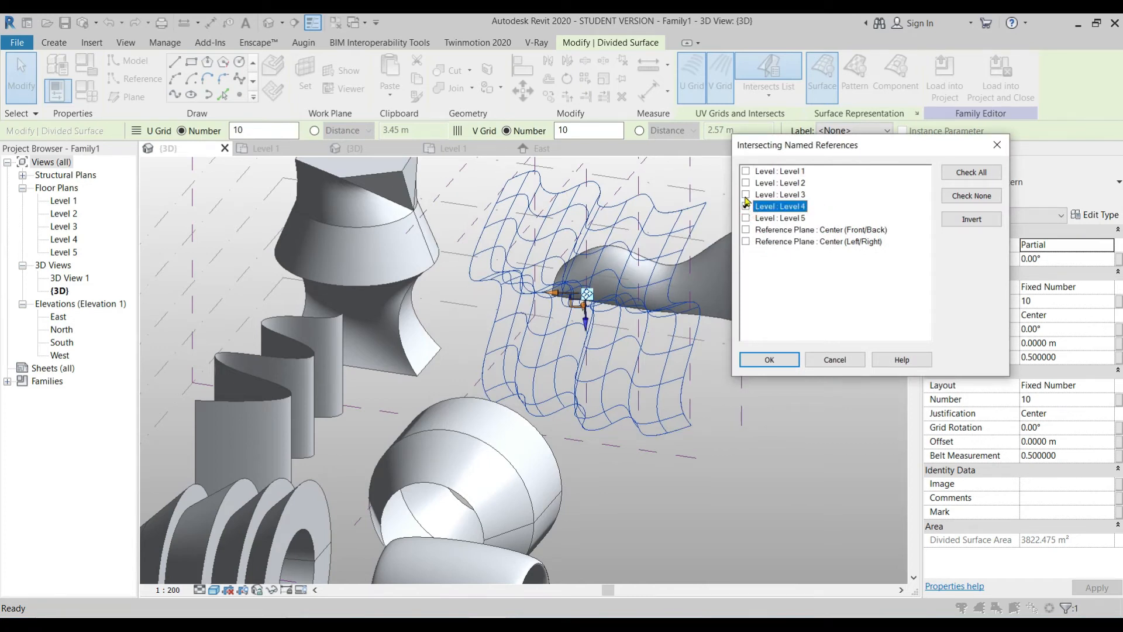
pyautogui.click(747, 230)
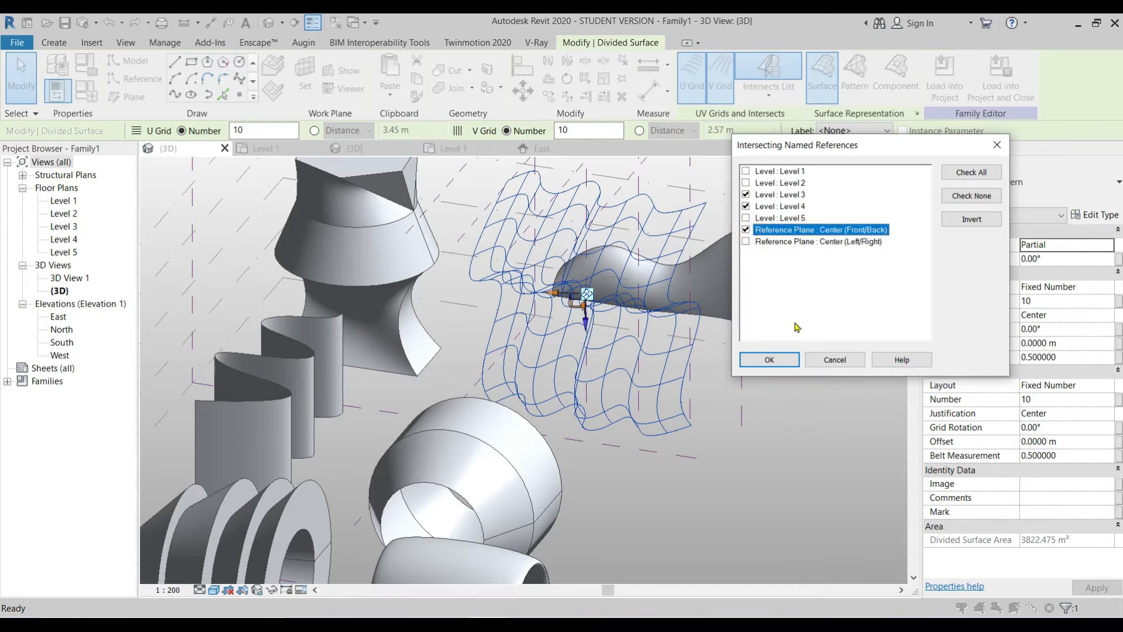
pyautogui.click(771, 359)
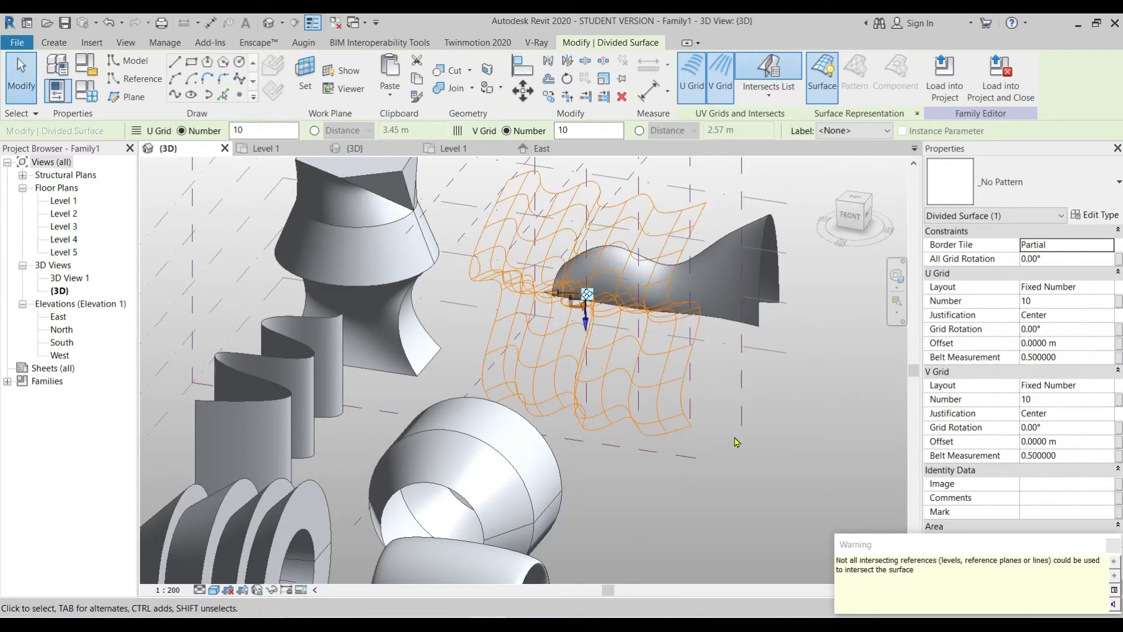
pyautogui.keyDown('shift'); pyautogui.moveTo(514, 439); pyautogui.dragTo(647, 363, button='middle'); pyautogui.keyUp('shift')
pyautogui.scroll(6, 649, 284)
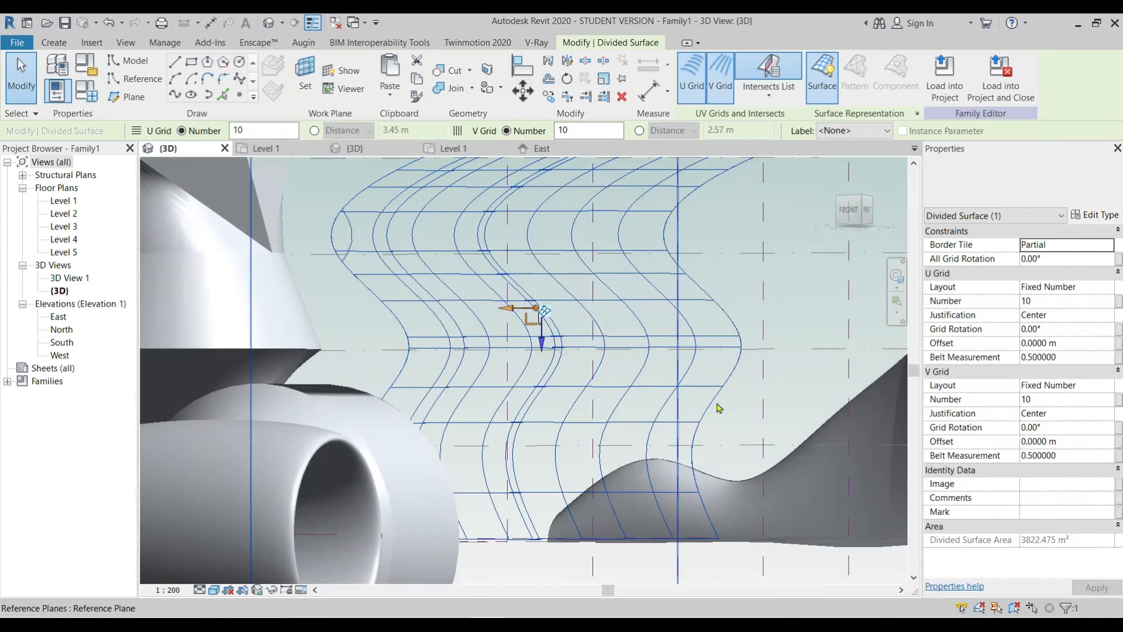
pyautogui.scroll(-5, 710, 377)
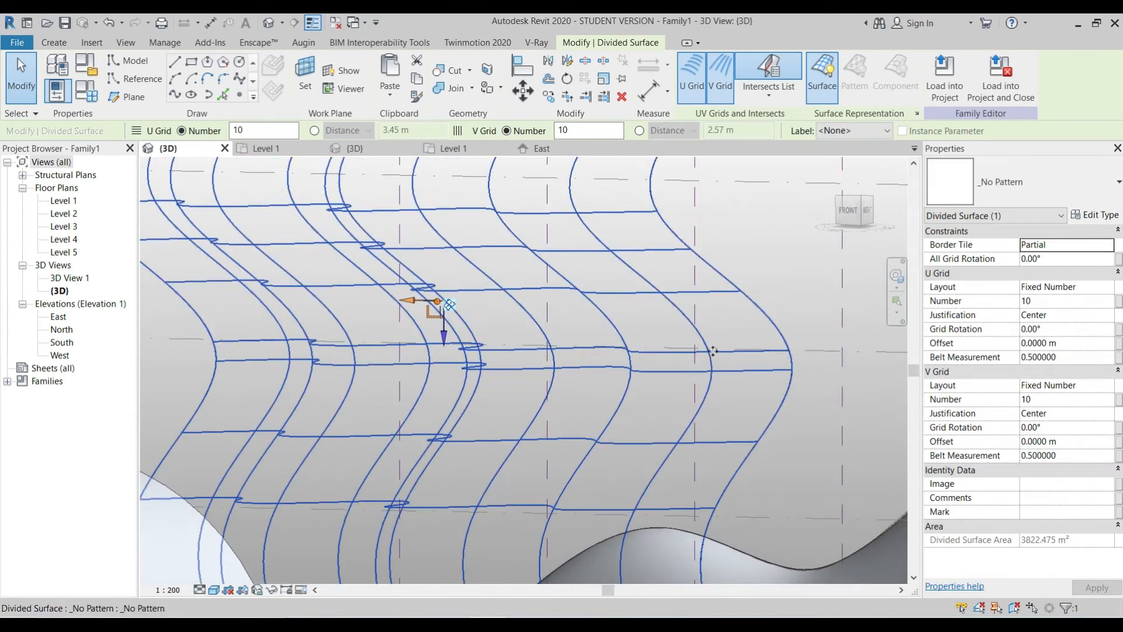
pyautogui.scroll(-5, 730, 340)
pyautogui.keyDown('shift'); pyautogui.moveTo(731, 340); pyautogui.dragTo(779, 449, button='middle'); pyautogui.keyUp('shift')
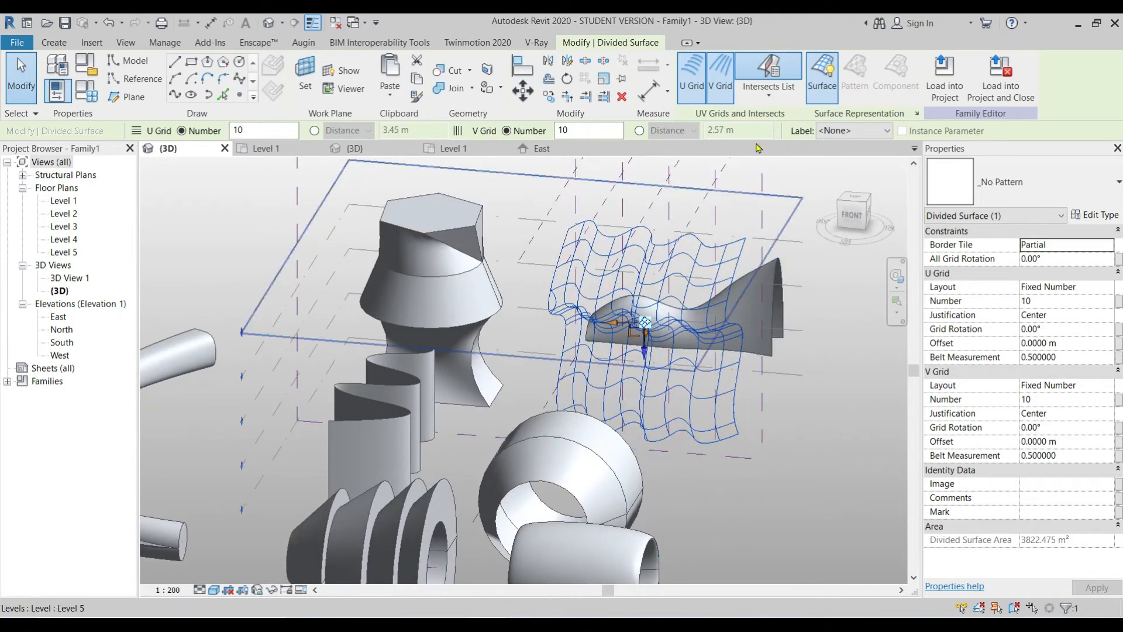
# Step: Remove Level 3, Level 4 and the Center (Front/Back) reference plane from the divided surface's intersecting references
pyautogui.click(769, 73)
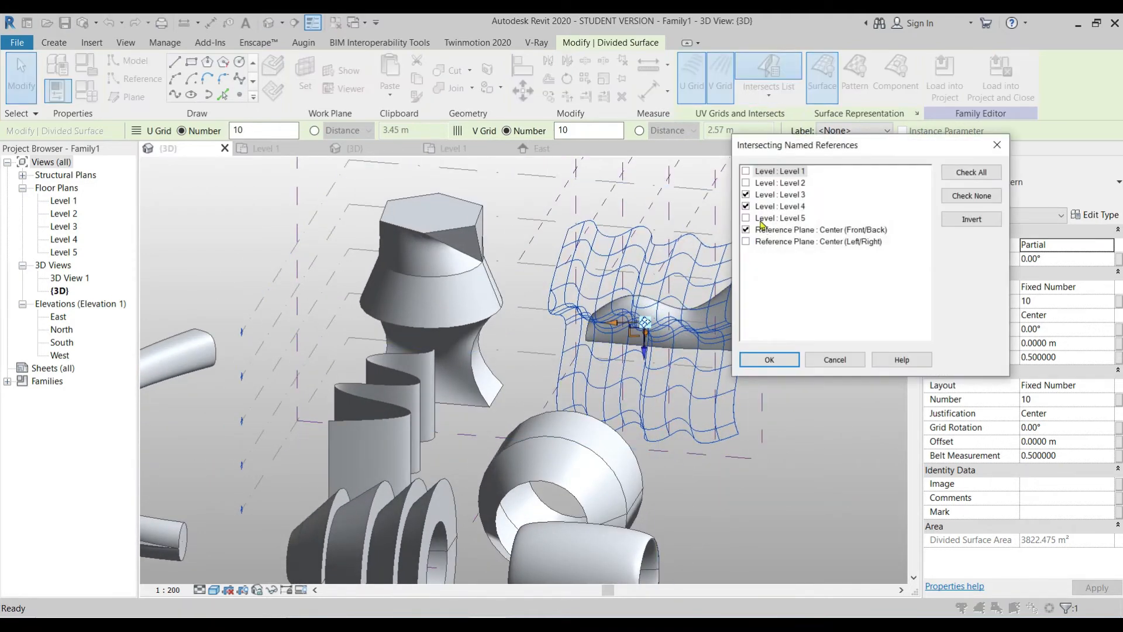
pyautogui.click(746, 206)
pyautogui.click(746, 194)
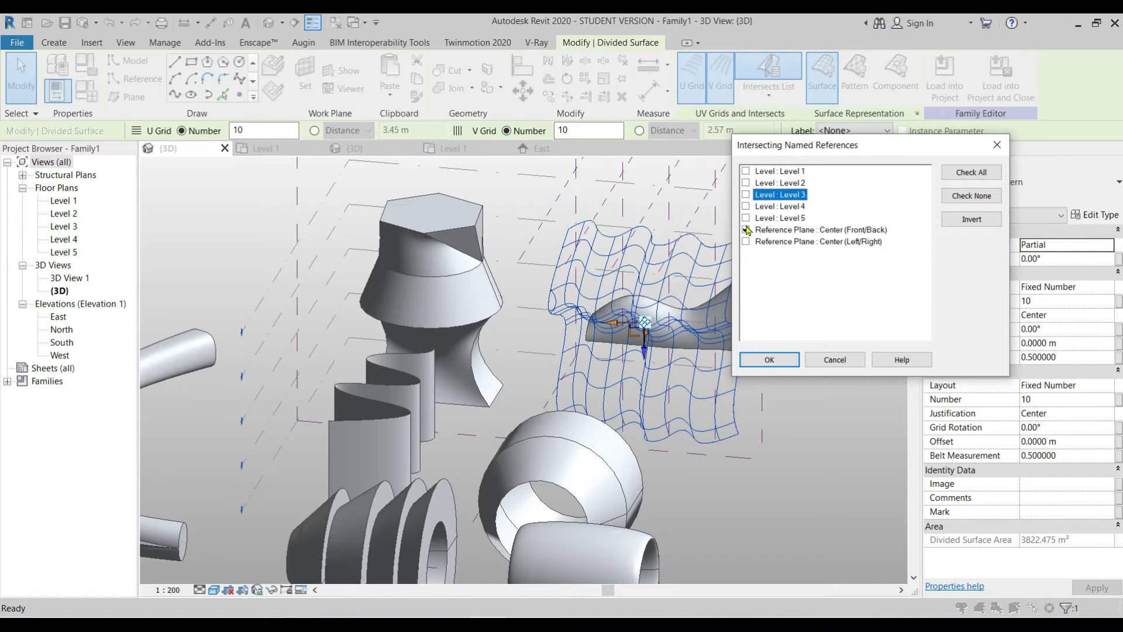
pyautogui.click(746, 230)
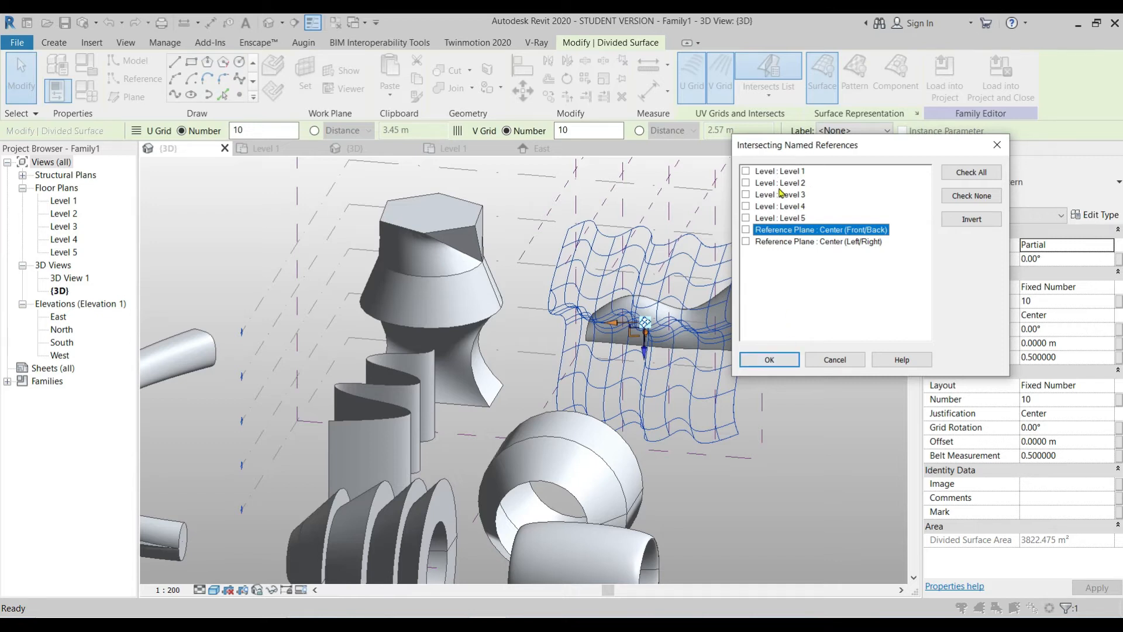
pyautogui.click(771, 356)
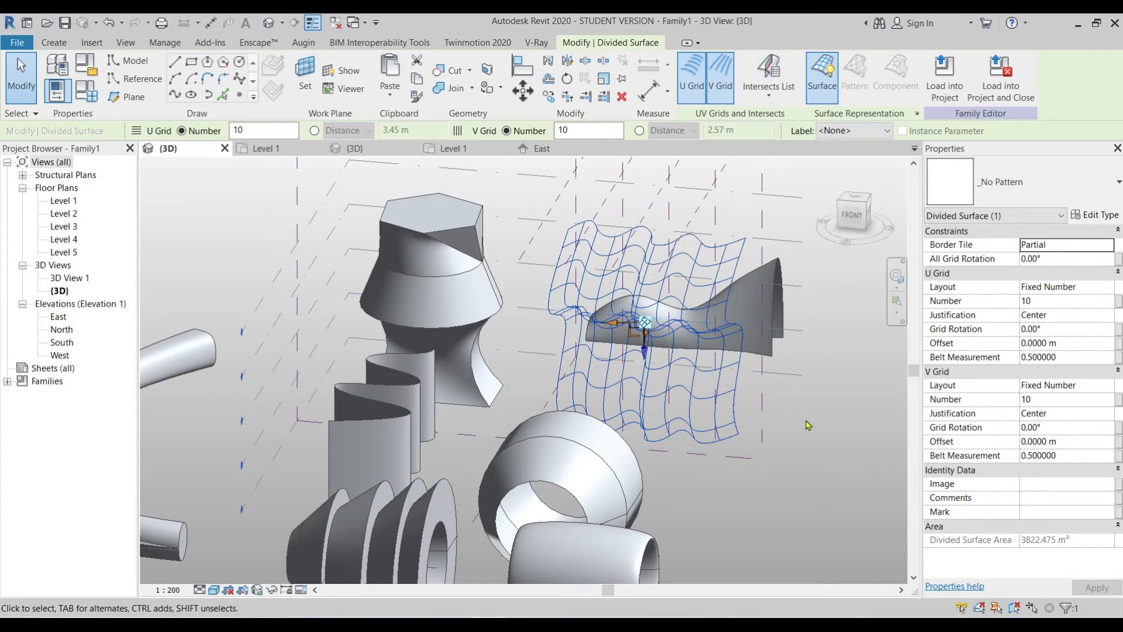
# Step: Set the number of U grid divisions on the wavy divided surface to 50
pyautogui.keyDown('shift'); pyautogui.moveTo(806, 455); pyautogui.dragTo(825, 434, button='middle'); pyautogui.keyUp('shift')
pyautogui.click(279, 127)
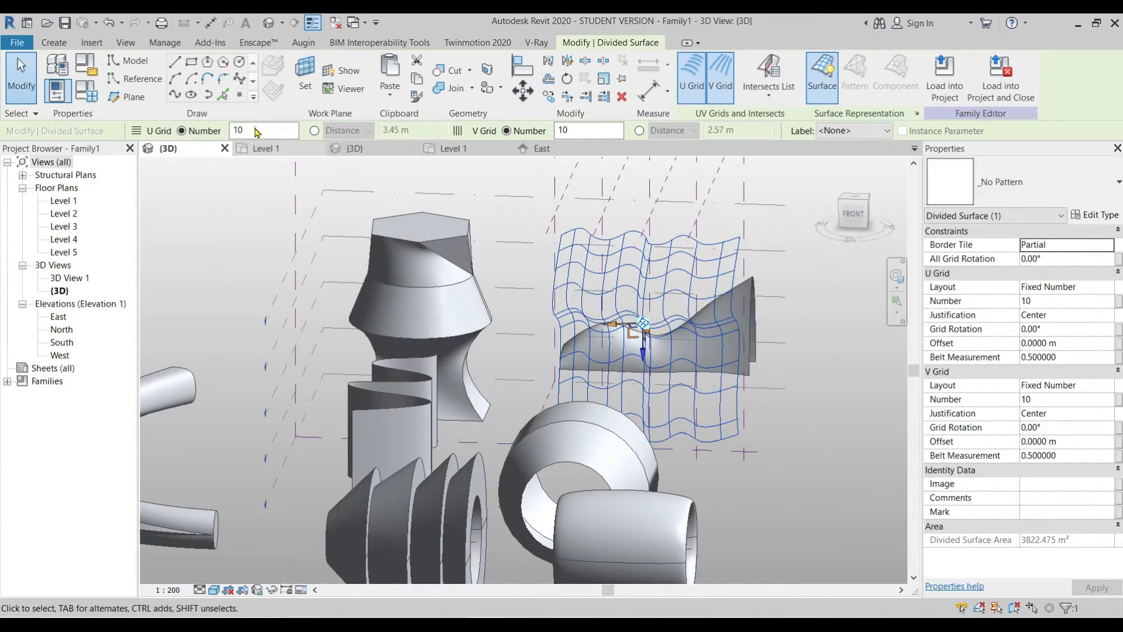
pyautogui.doubleClick(595, 130)
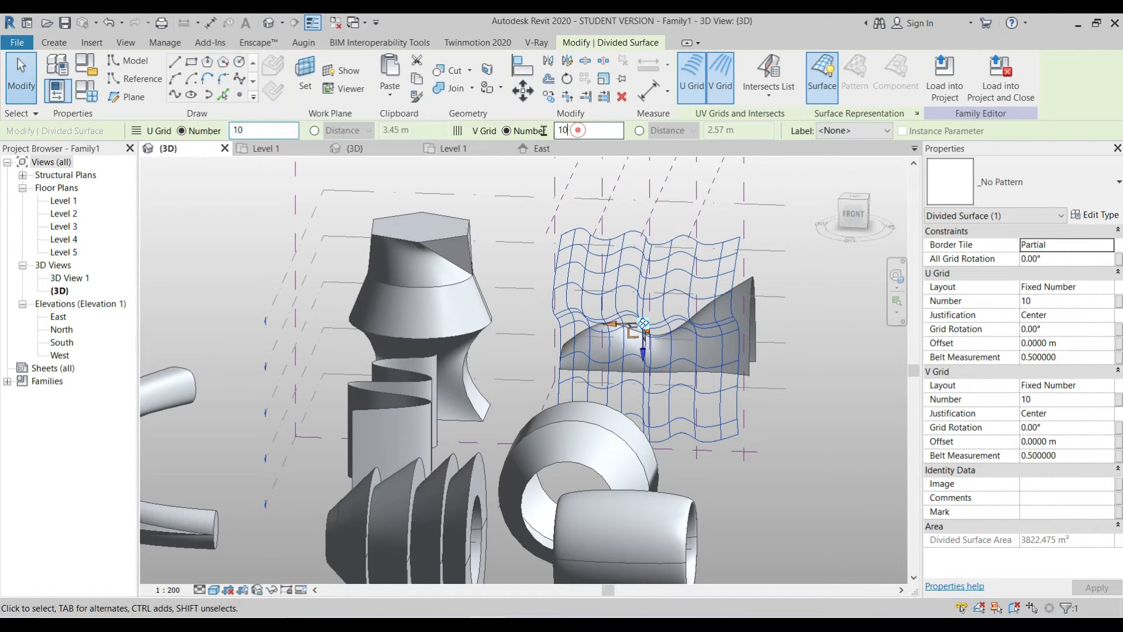
pyautogui.doubleClick(264, 130)
pyautogui.write('50')
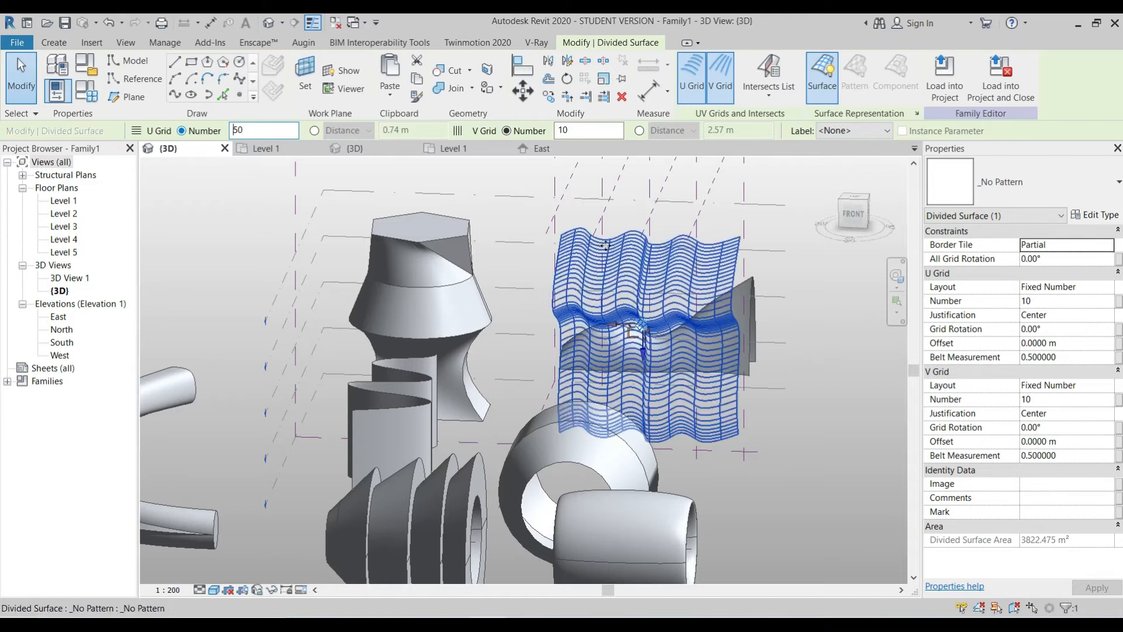
# Step: Switch the V grid of the divided surface from a fixed number to Minimum Distance spacing
pyautogui.keyDown('shift'); pyautogui.moveTo(661, 396); pyautogui.dragTo(796, 465, button='middle'); pyautogui.keyUp('shift')
pyautogui.click(596, 130)
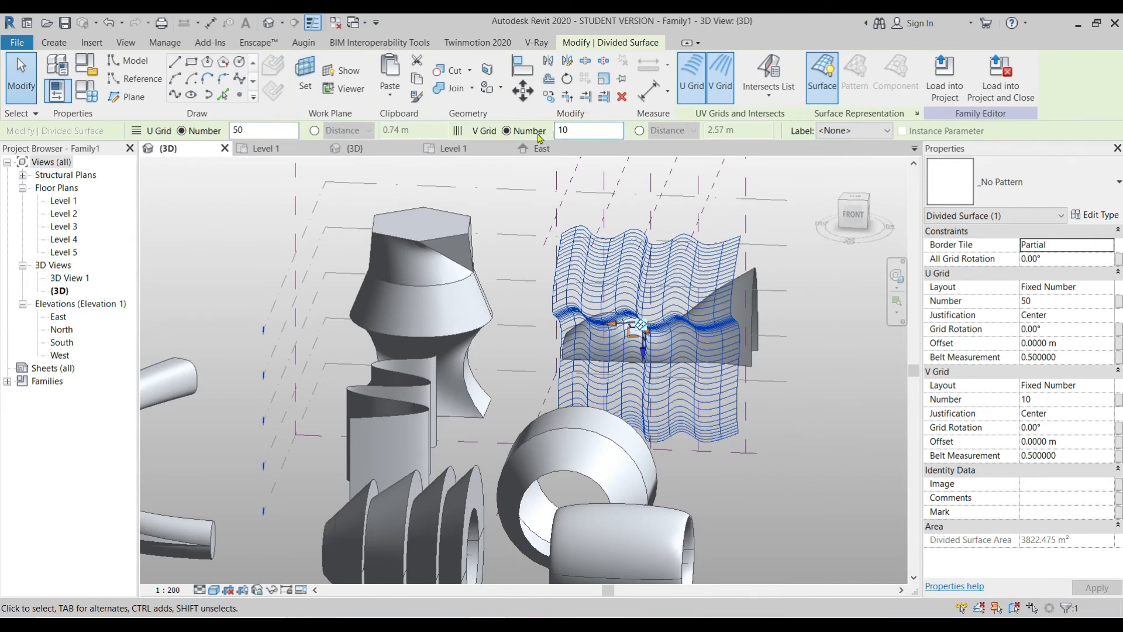
pyautogui.click(638, 129)
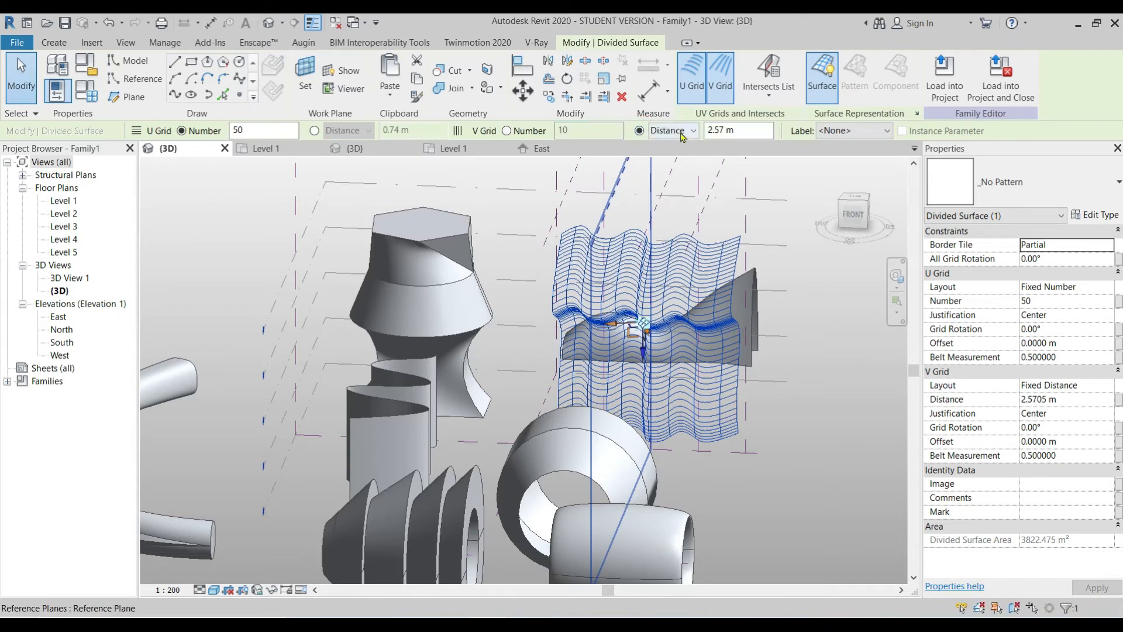
pyautogui.click(682, 131)
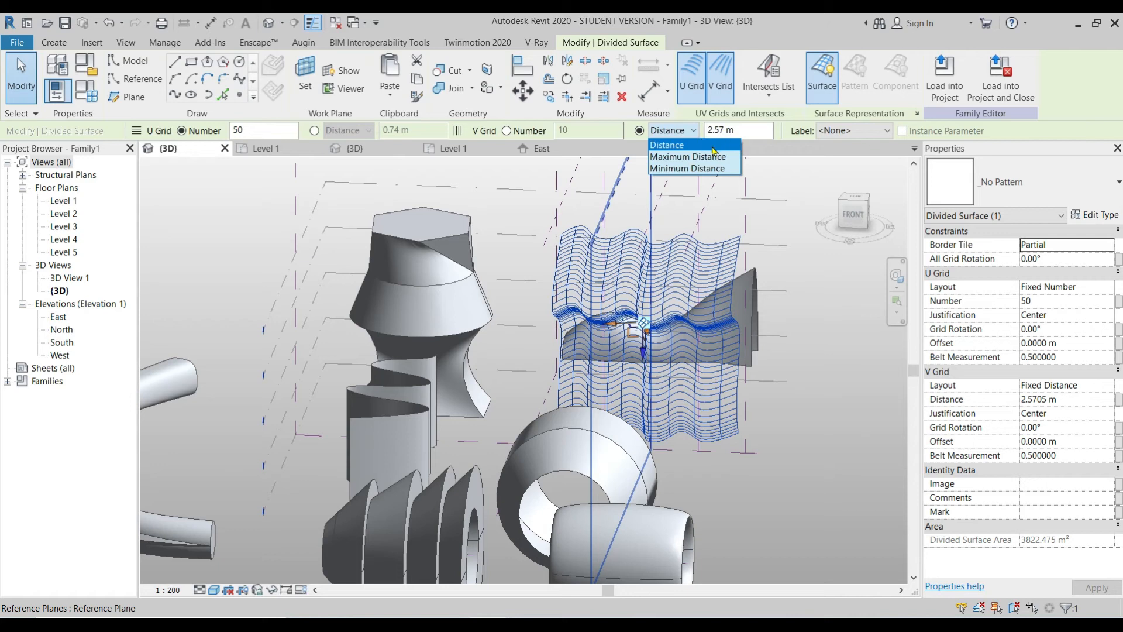
pyautogui.click(708, 169)
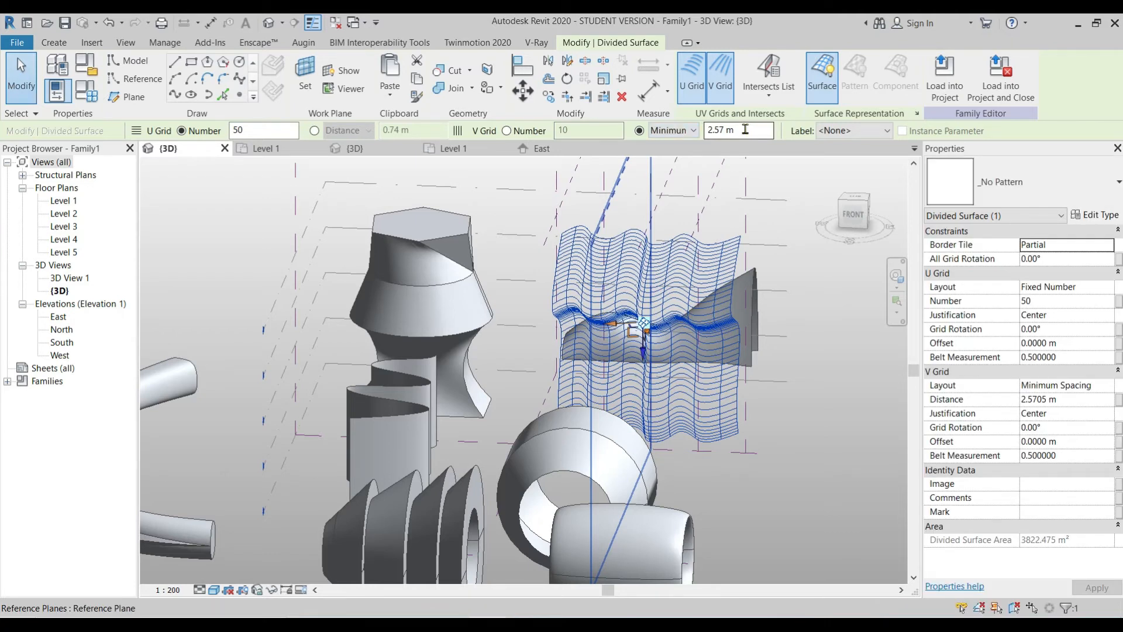
# Step: Try a minimum V grid distance of 5 m, and replace it with 1.5 m
pyautogui.click(745, 130)
pyautogui.write('5')
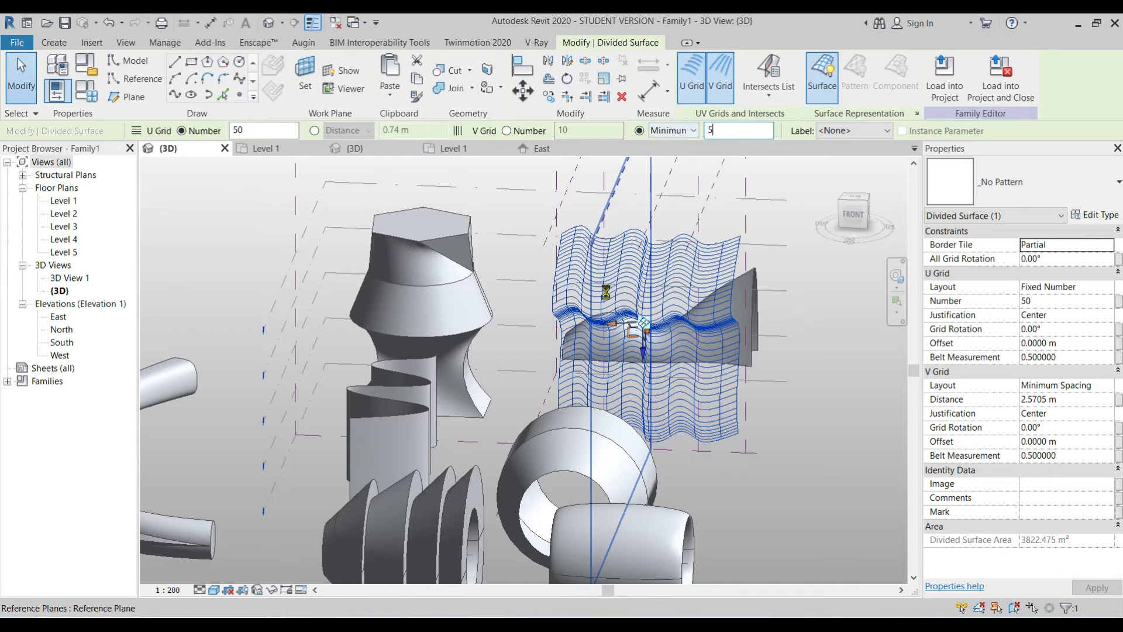
pyautogui.press('Return')
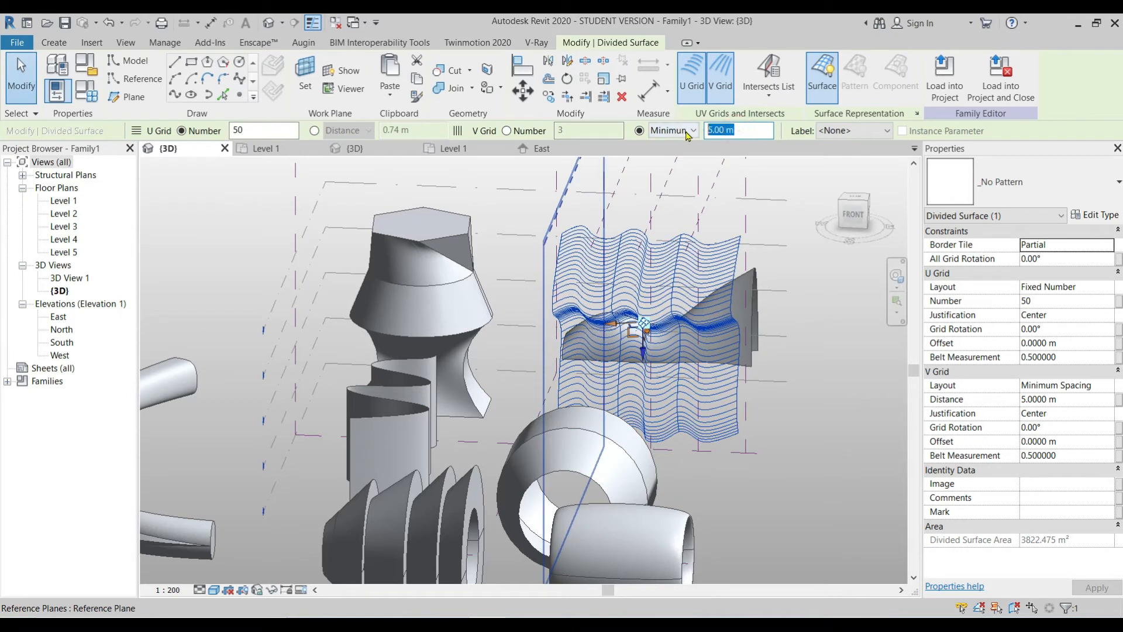
pyautogui.write('1.')
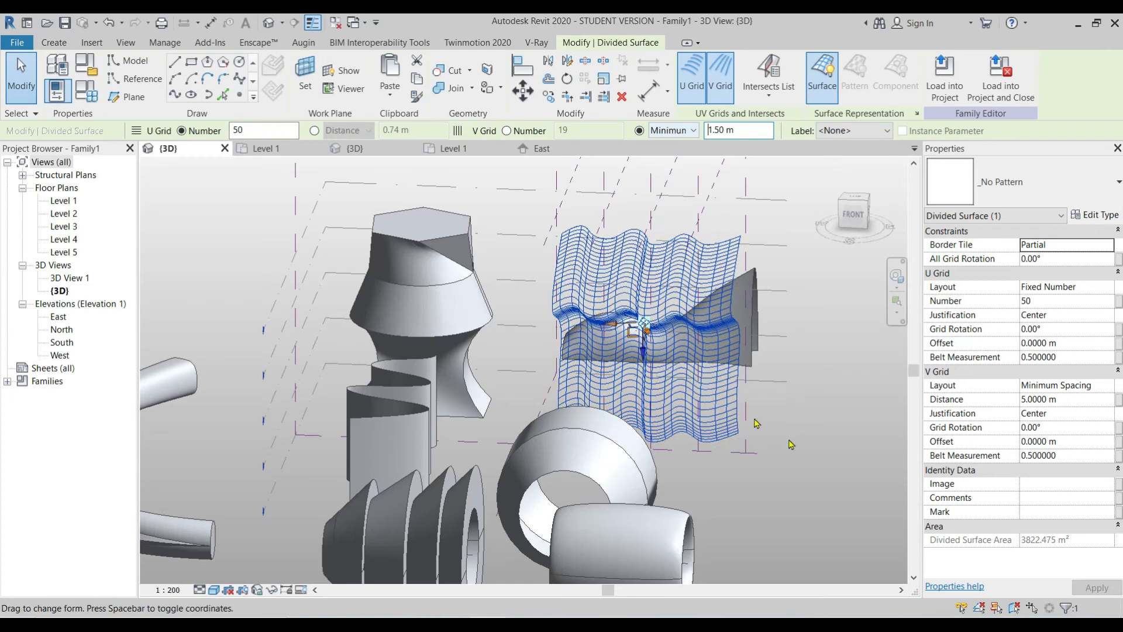
# Step: Turn off the grid surface representation of the wavy form to compare the plain surface, and restore it
pyautogui.keyDown('shift'); pyautogui.moveTo(636, 285); pyautogui.dragTo(743, 473, button='middle'); pyautogui.keyUp('shift')
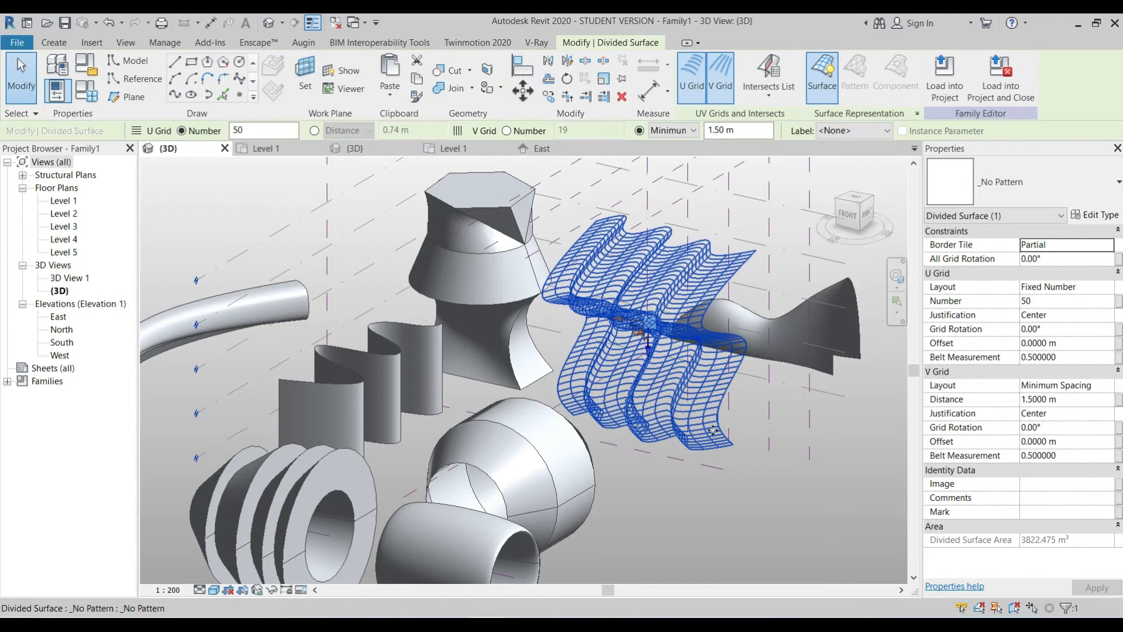
pyautogui.click(818, 83)
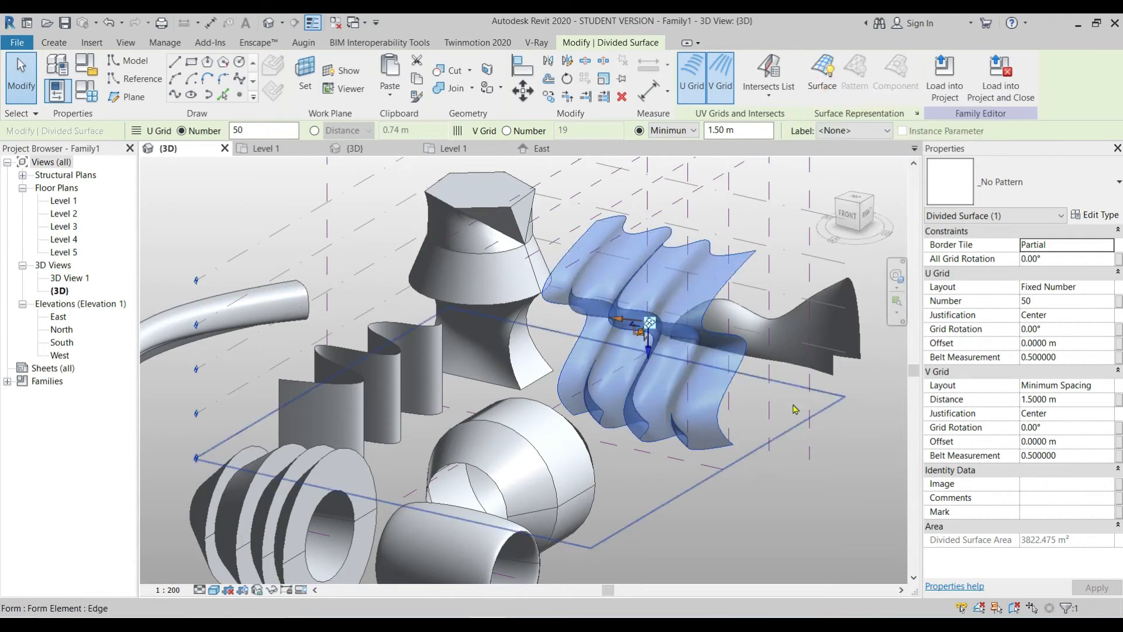
pyautogui.moveTo(779, 490)
pyautogui.keyDown('shift'); pyautogui.mouseDown(button='middle')
pyautogui.moveTo(630, 459)
pyautogui.moveTo(755, 475)
pyautogui.mouseUp(button='middle'); pyautogui.keyUp('shift')
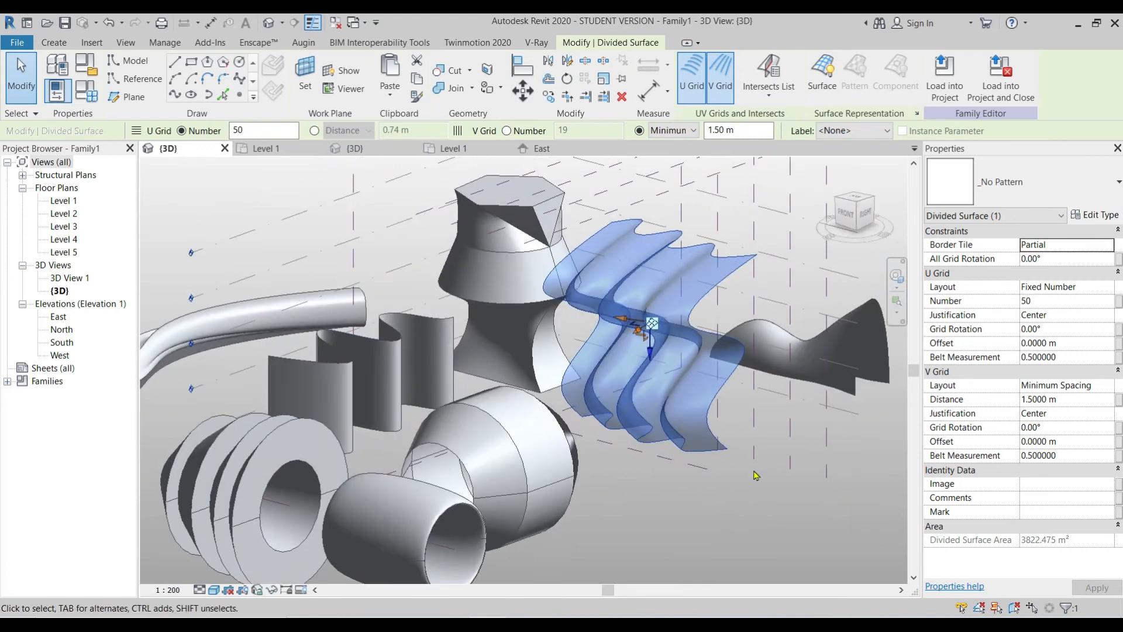
pyautogui.click(822, 77)
# Step: Browse the pattern types available for the divided surface and keep _No Pattern
pyautogui.keyDown('shift'); pyautogui.moveTo(739, 504); pyautogui.dragTo(770, 519, button='middle'); pyautogui.keyUp('shift')
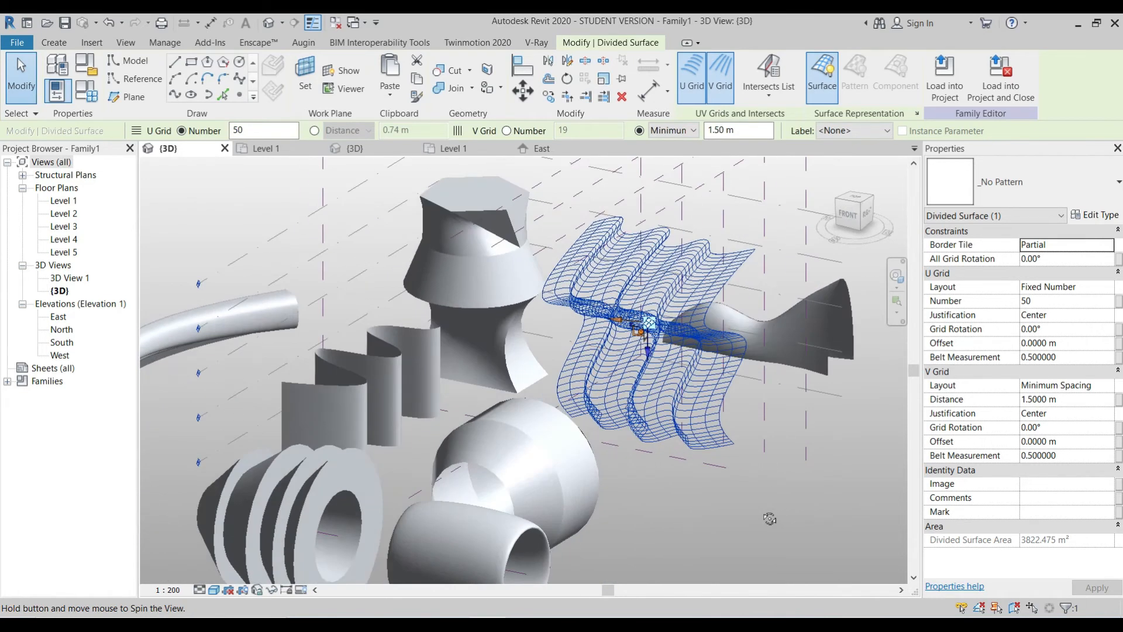
pyautogui.click(1104, 192)
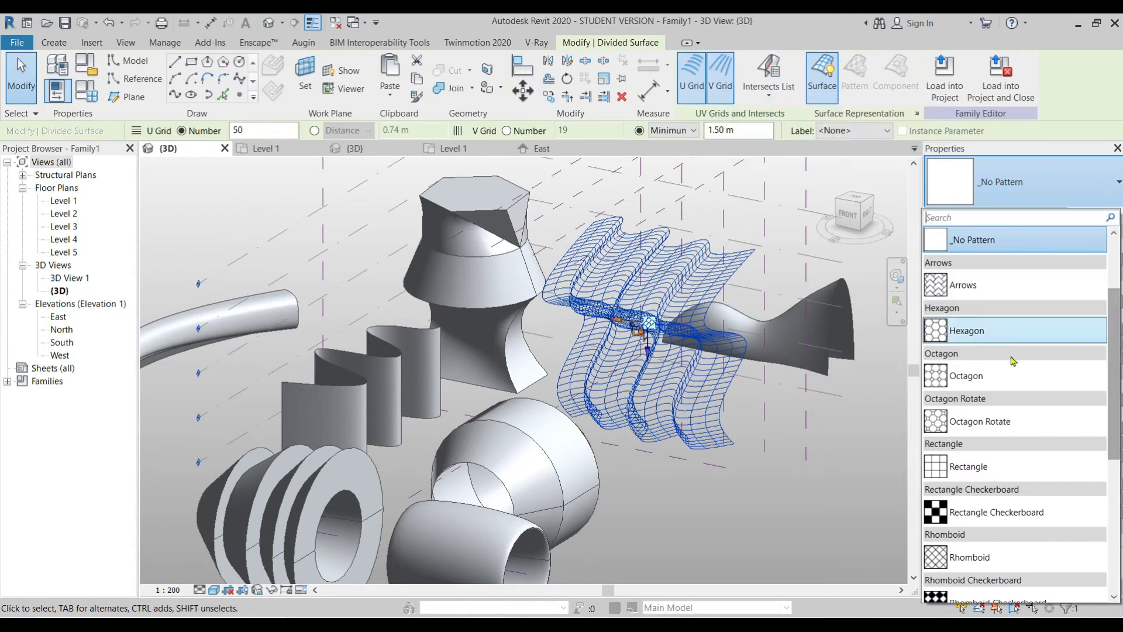
pyautogui.scroll(2, 1010, 359)
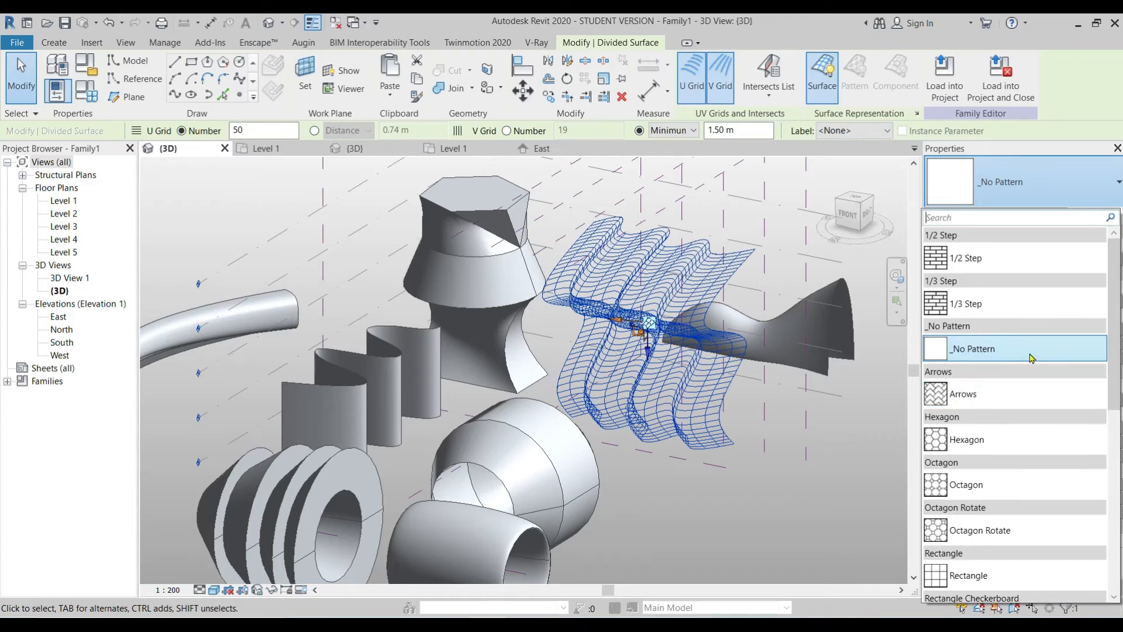
pyautogui.click(1034, 355)
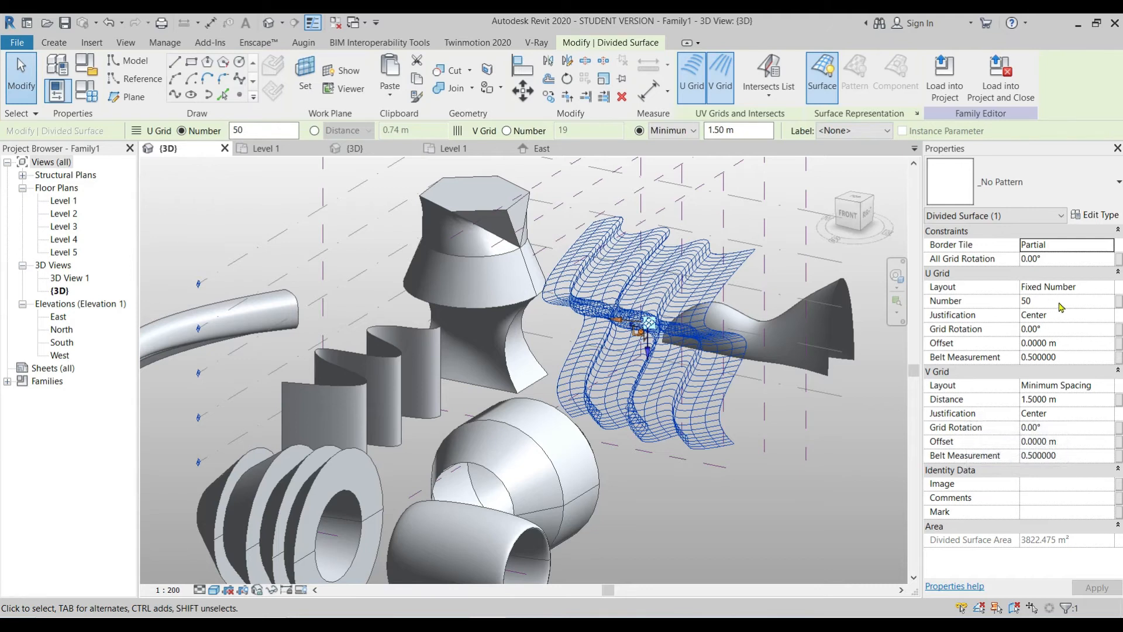
# Step: Review the layout and justification options of the U grid, keeping Fixed Number and Center
pyautogui.click(1110, 287)
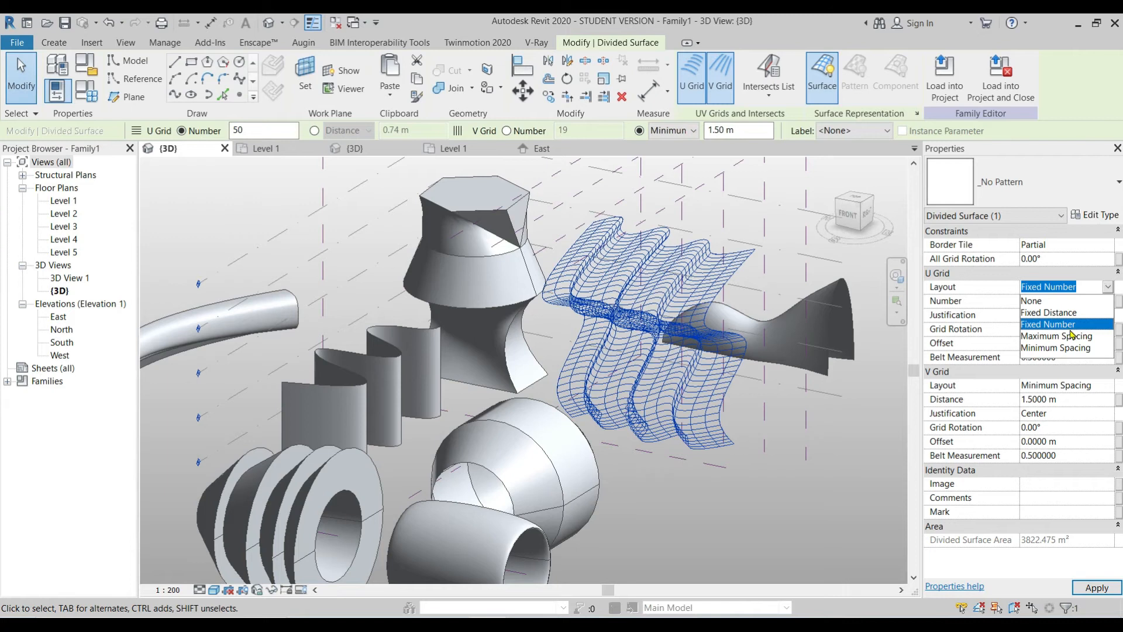
pyautogui.click(1110, 288)
pyautogui.click(1070, 318)
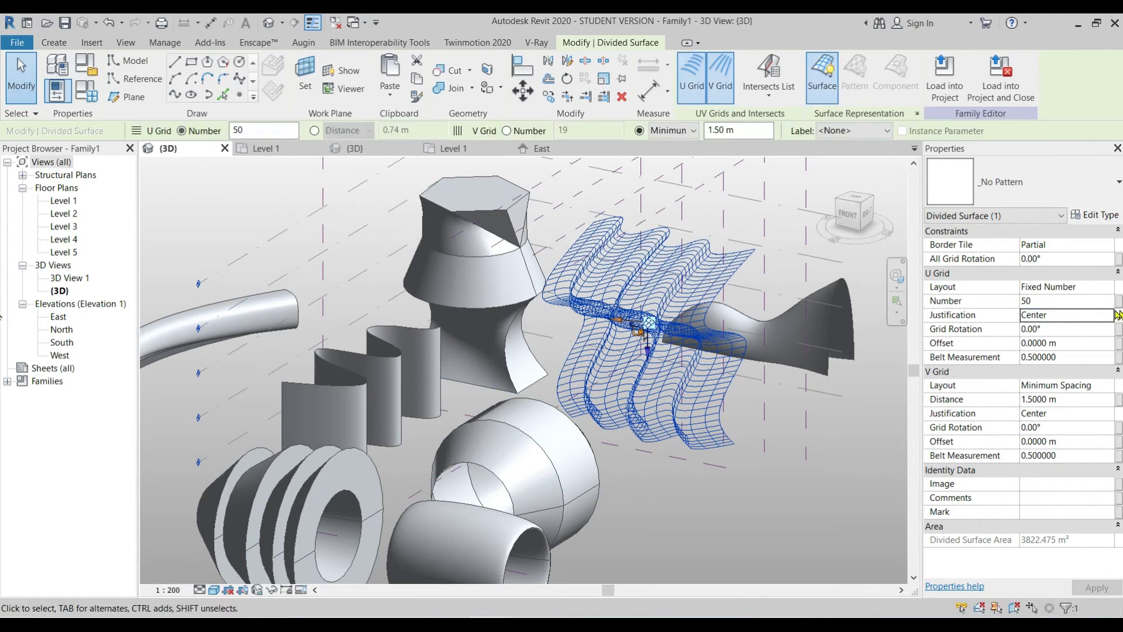
pyautogui.click(1107, 316)
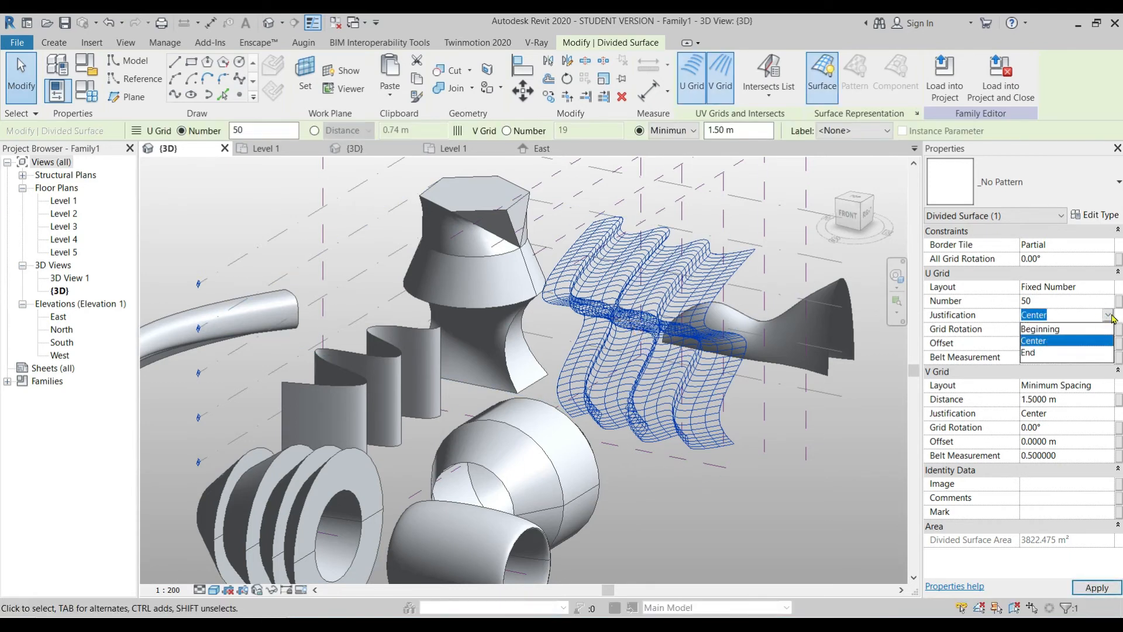
pyautogui.click(1110, 316)
# Step: Set the U grid rotation of the divided surface to 45°
pyautogui.click(1064, 330)
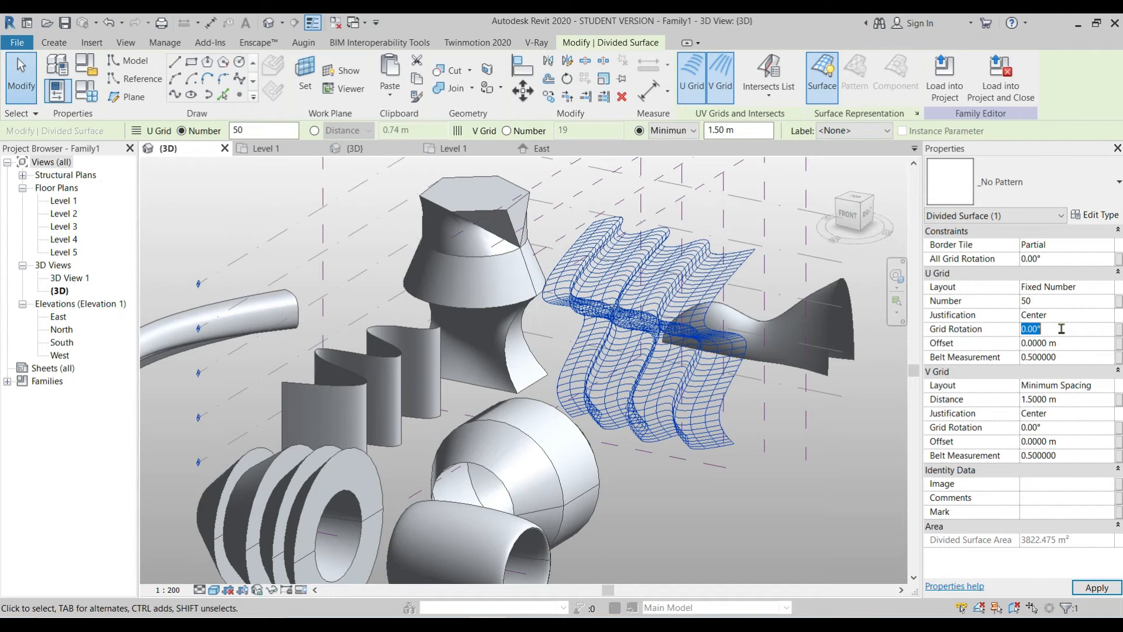
pyautogui.write('45')
pyautogui.keyDown('shift'); pyautogui.moveTo(703, 332); pyautogui.dragTo(761, 448, button='middle'); pyautogui.keyUp('shift')
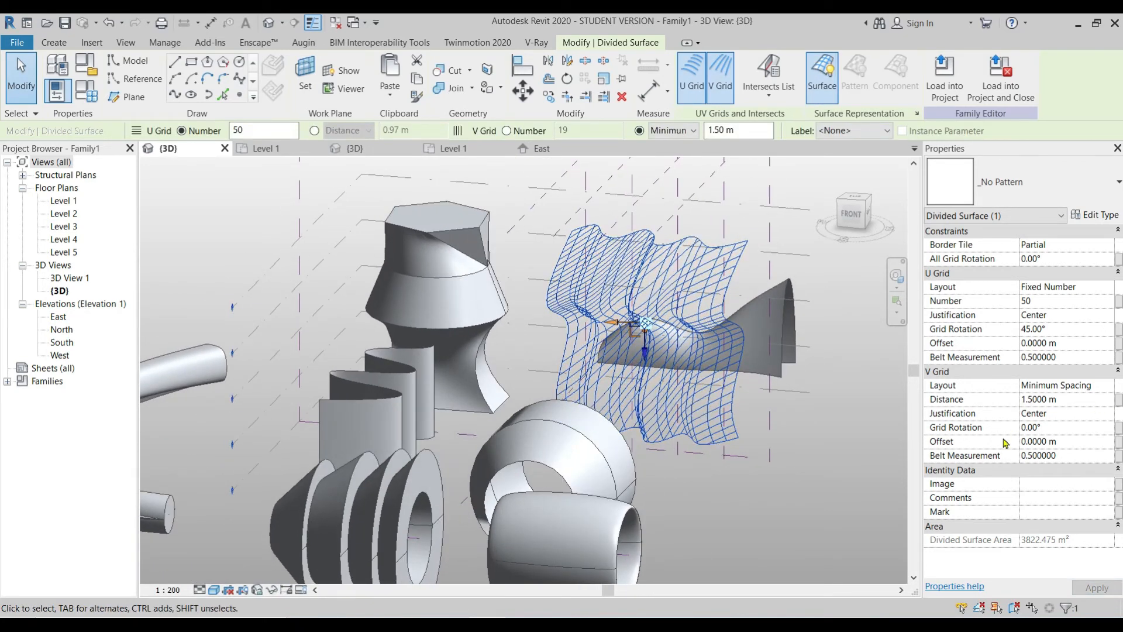
# Step: Set the V grid rotation of the divided surface to 25°
pyautogui.click(1061, 427)
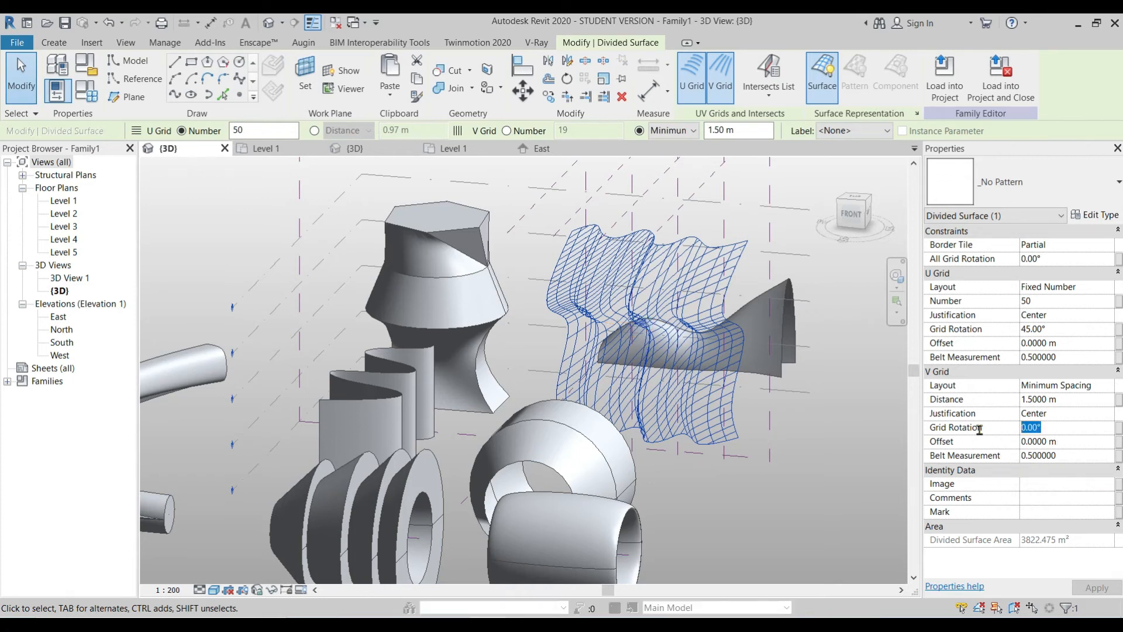
pyautogui.write('25')
pyautogui.press('Return')
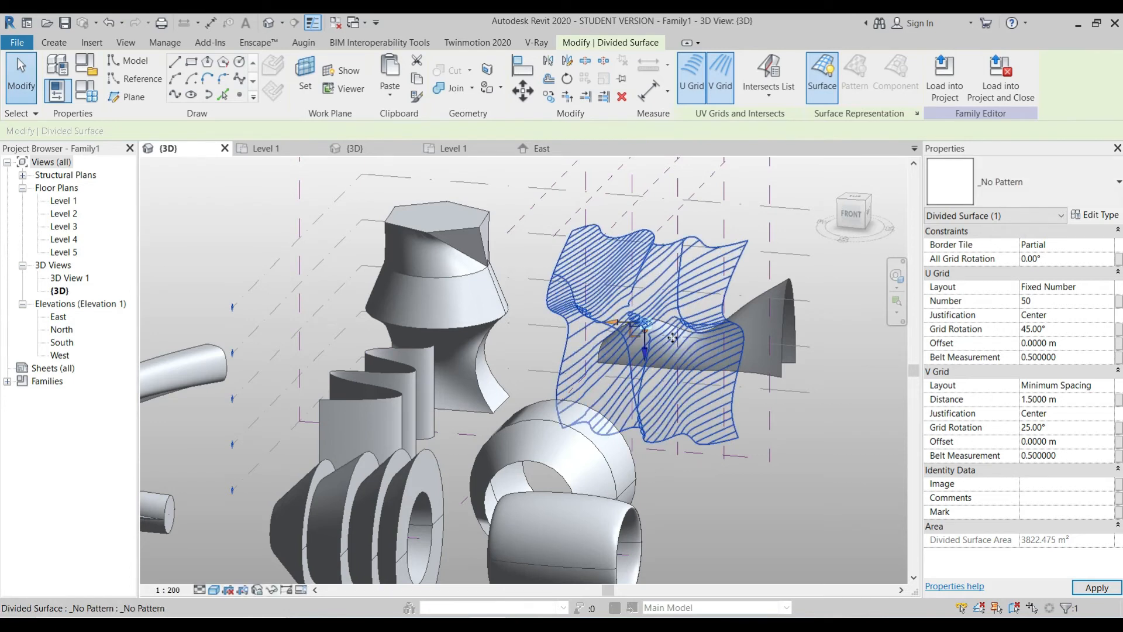
# Step: Set the divided surface's V grid layout to Fixed Number with 10 divisions
pyautogui.keyDown('shift'); pyautogui.moveTo(752, 446); pyautogui.dragTo(720, 456, button='middle'); pyautogui.keyUp('shift')
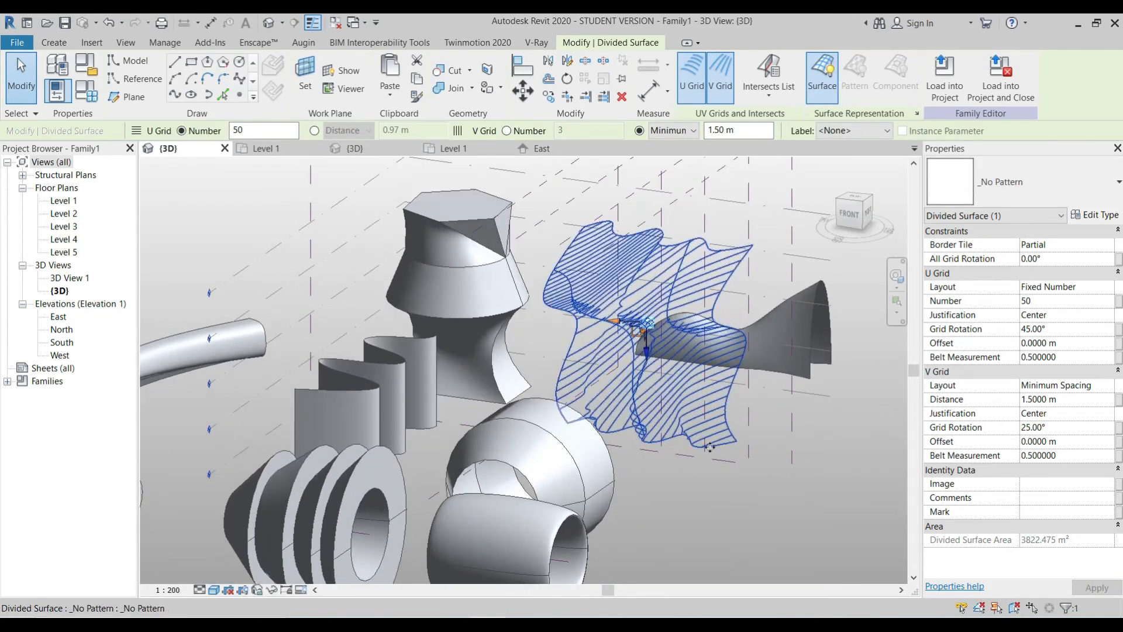
pyautogui.click(1107, 386)
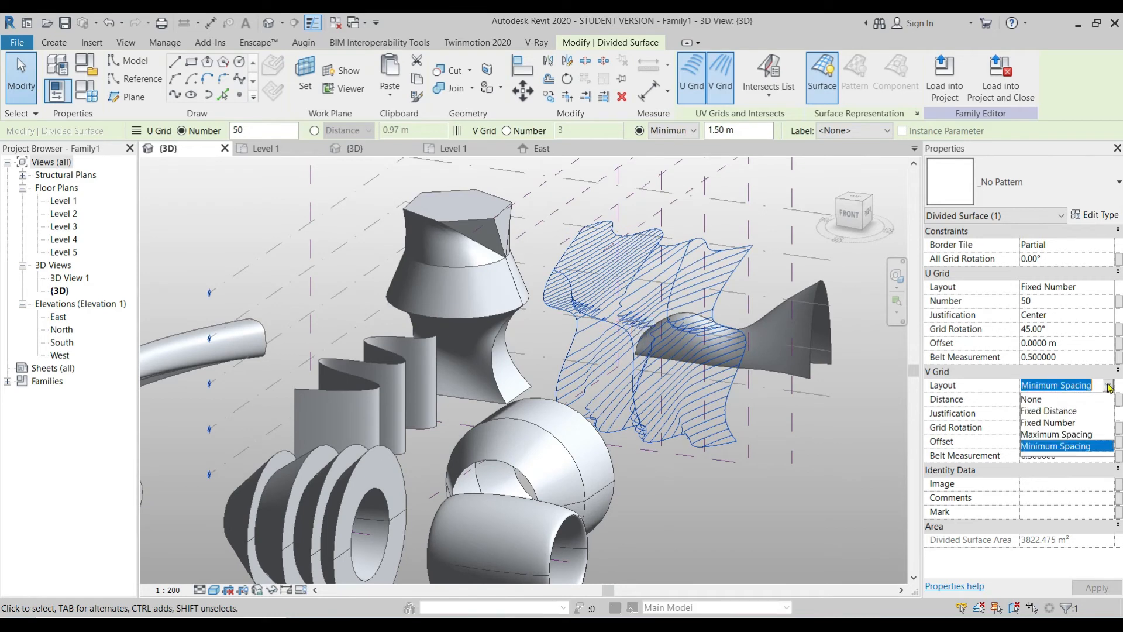
pyautogui.click(1064, 423)
pyautogui.click(1058, 399)
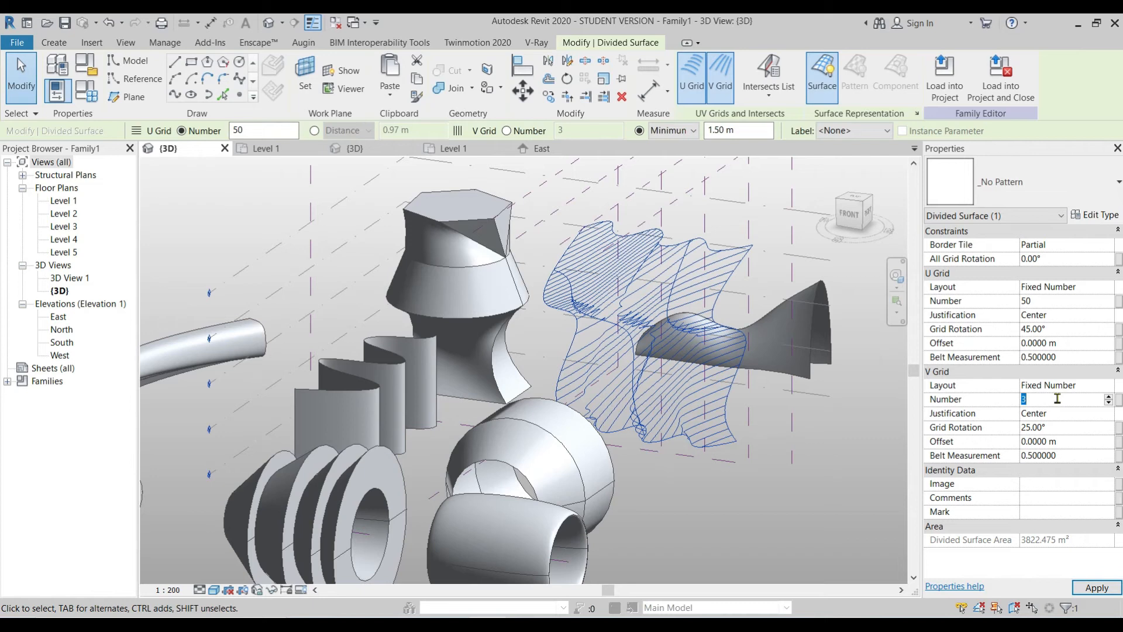
pyautogui.press('Return')
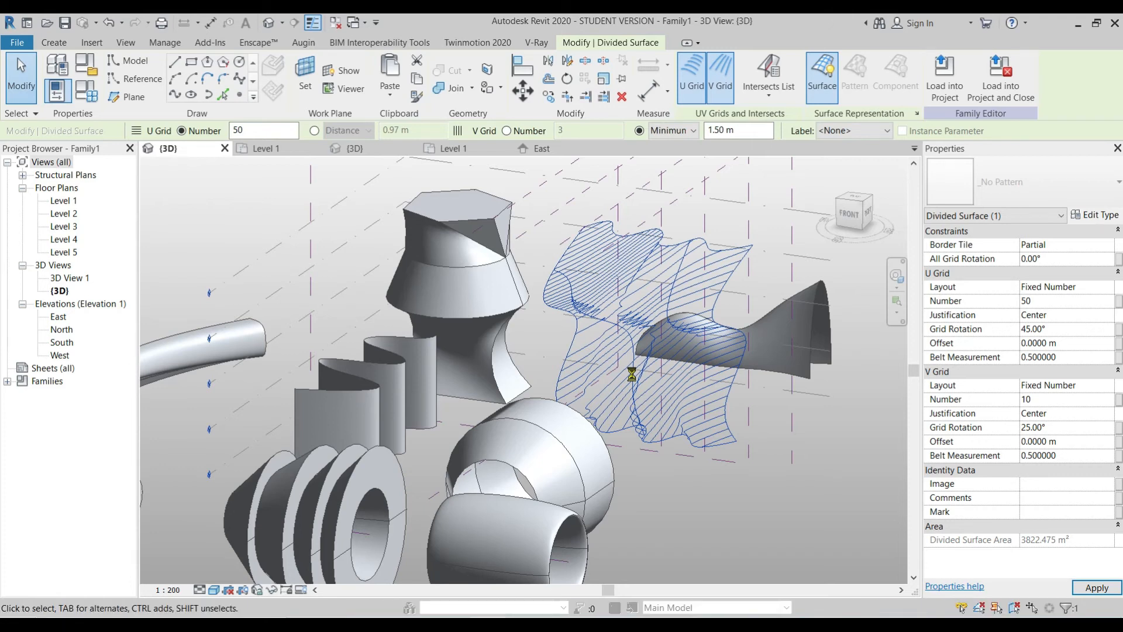
pyautogui.keyDown('shift'); pyautogui.moveTo(632, 374); pyautogui.dragTo(755, 354, button='middle'); pyautogui.keyUp('shift')
pyautogui.click(849, 349)
# Step: Load the mass family into the project, overwriting the existing version
pyautogui.scroll(2, 697, 350)
pyautogui.keyDown('shift'); pyautogui.moveTo(743, 407); pyautogui.dragTo(667, 432, button='middle'); pyautogui.keyUp('shift')
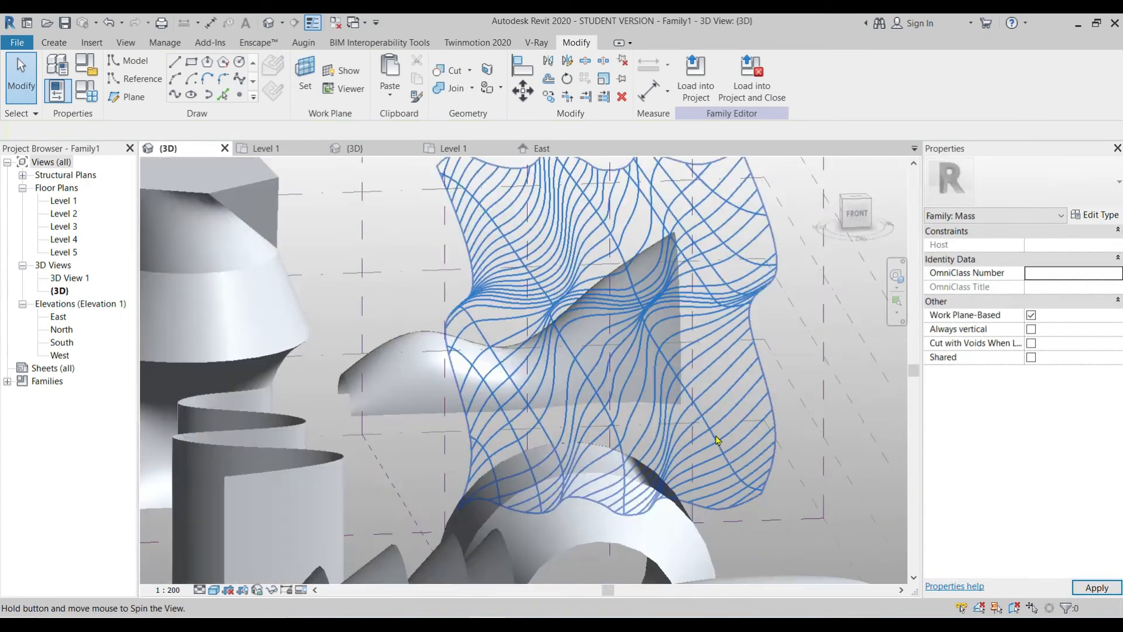
pyautogui.scroll(-3, 686, 432)
pyautogui.keyDown('shift'); pyautogui.moveTo(749, 432); pyautogui.dragTo(696, 444, button='middle'); pyautogui.keyUp('shift')
pyautogui.click(695, 77)
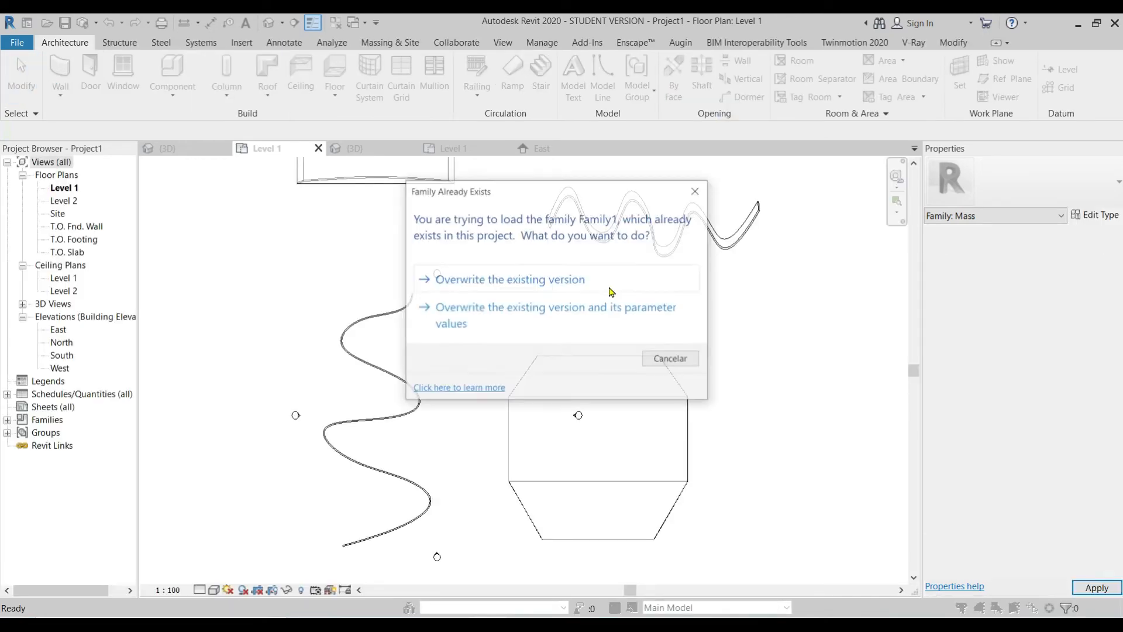
pyautogui.click(620, 289)
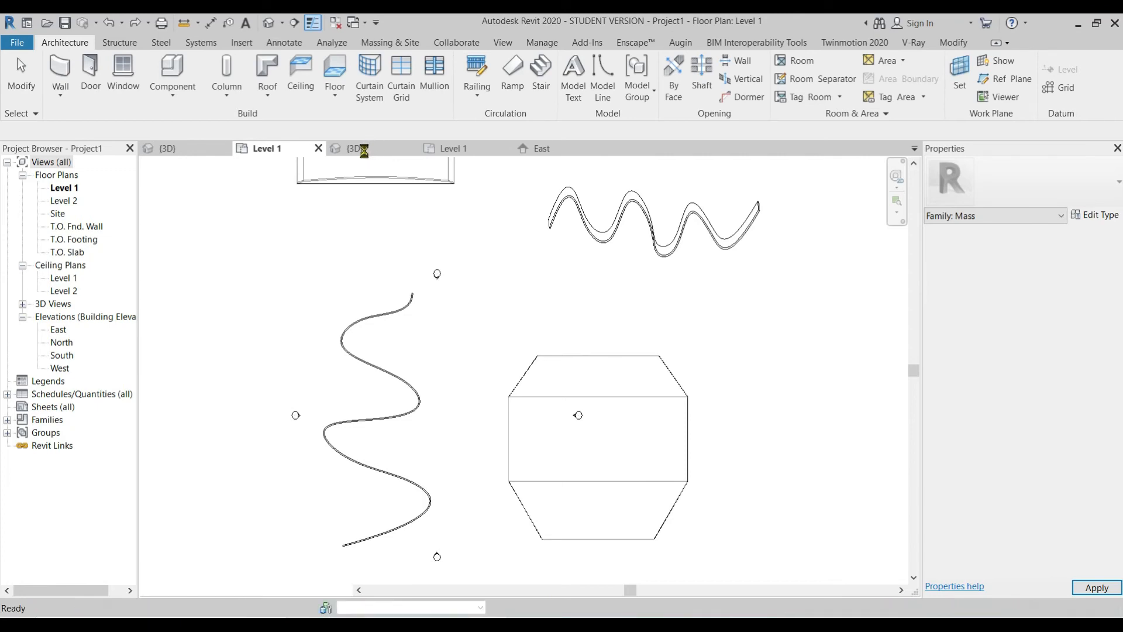
# Step: Open the project's 3D view with mass form and floors shown and examine the reloaded divided surface
pyautogui.click(365, 152)
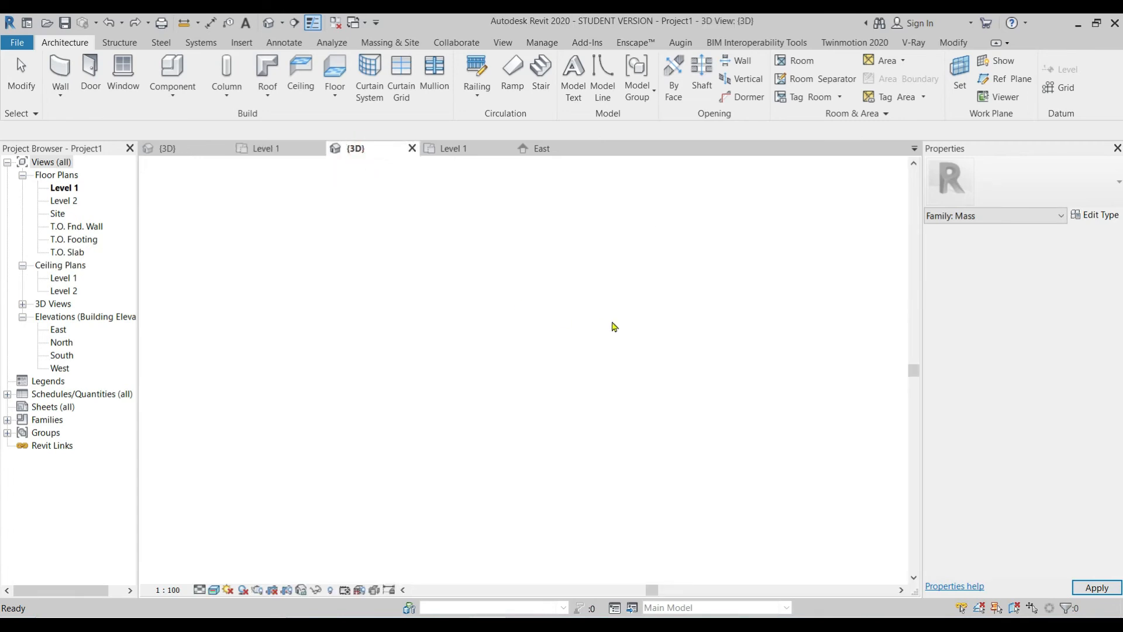
pyautogui.click(390, 42)
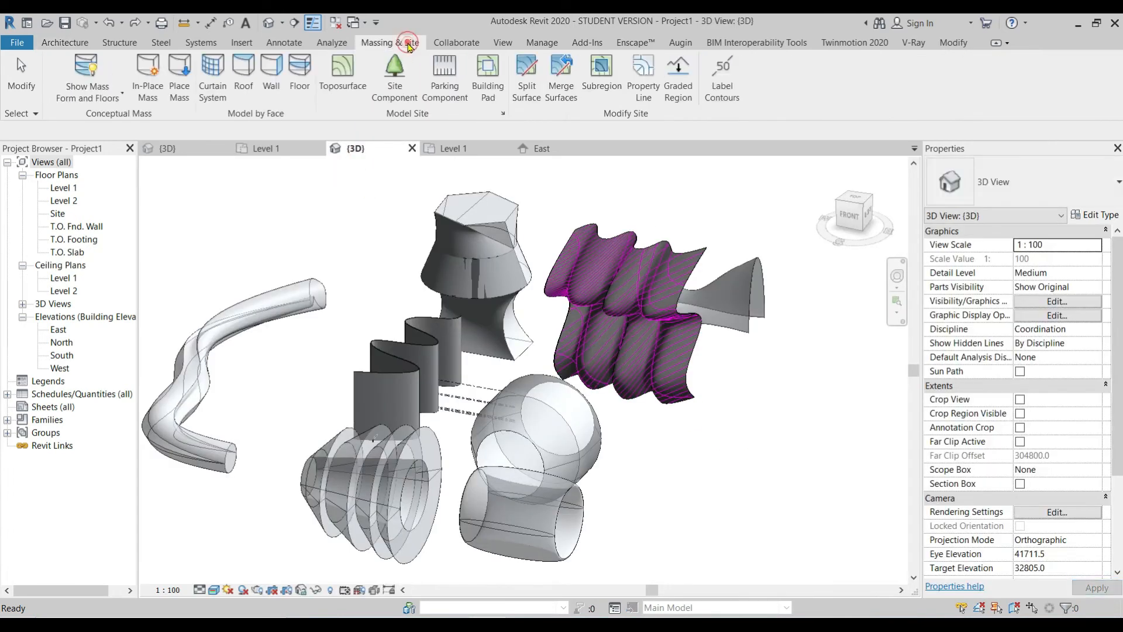
pyautogui.click(86, 74)
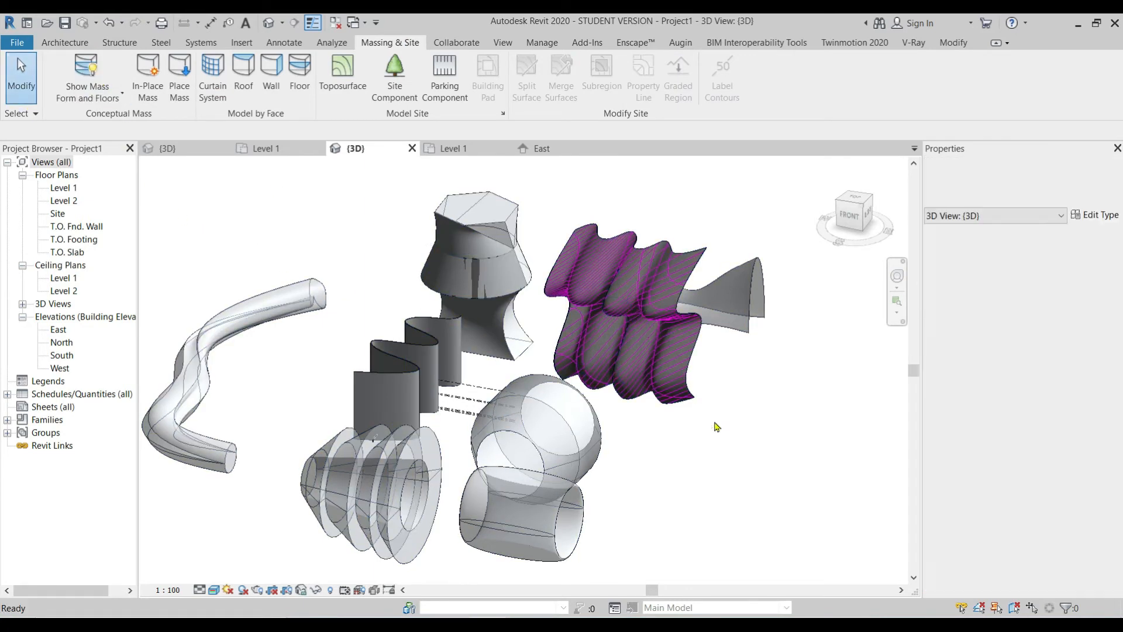
pyautogui.moveTo(730, 446)
pyautogui.keyDown('shift'); pyautogui.mouseDown(button='middle')
pyautogui.moveTo(665, 423)
pyautogui.moveTo(727, 438)
pyautogui.mouseUp(button='middle'); pyautogui.keyUp('shift')
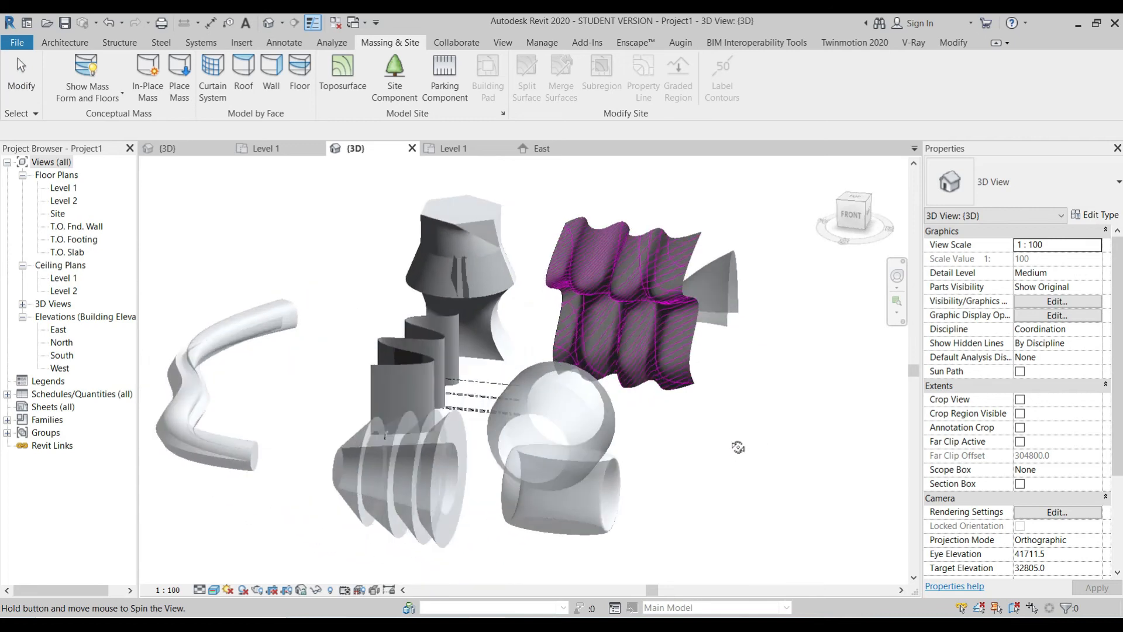
pyautogui.scroll(4, 689, 422)
pyautogui.scroll(4, 689, 419)
pyautogui.moveTo(683, 358); pyautogui.dragTo(715, 433, button='middle')
pyautogui.scroll(-3, 658, 458)
pyautogui.scroll(-2, 654, 506)
pyautogui.moveTo(785, 536); pyautogui.dragTo(751, 480, button='middle')
pyautogui.press('v')
pyautogui.press('v')
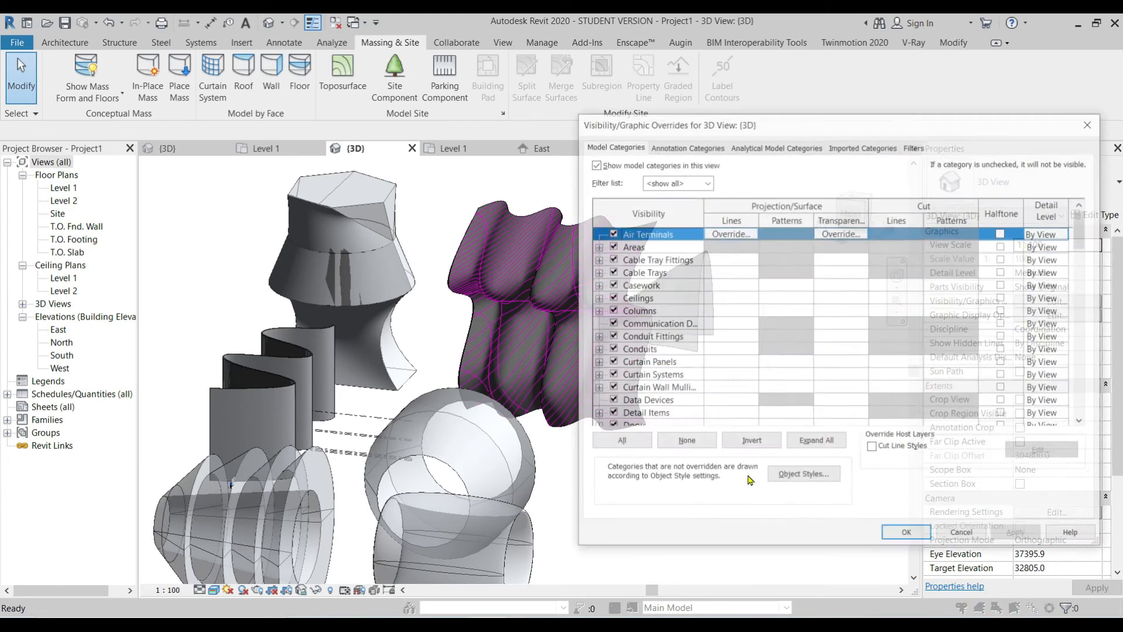
pyautogui.click(1089, 122)
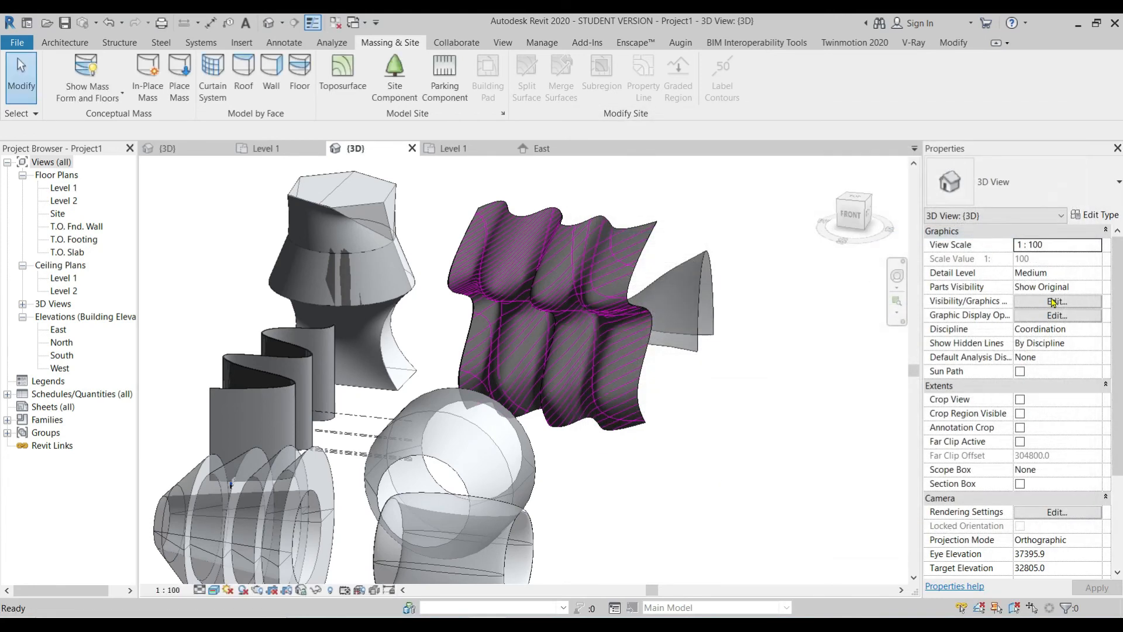
# Step: Open the 3D view's visibility/graphic overrides, expand the Mass category with its visibility kept on, and select its Gridlines subcategory
pyautogui.press('v')
pyautogui.press('v')
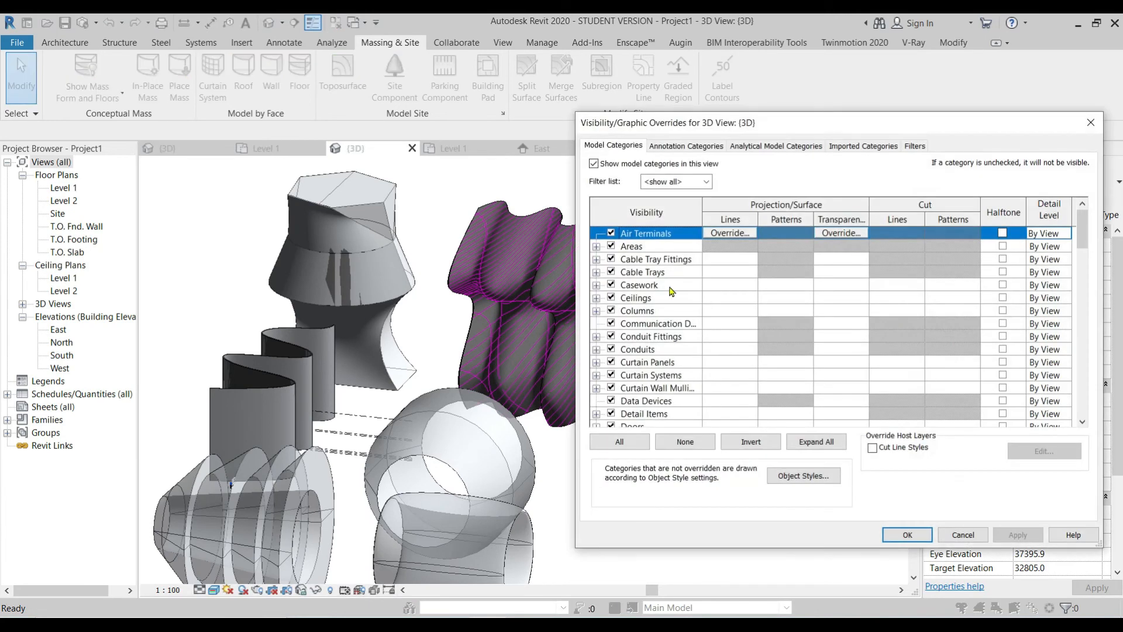
pyautogui.scroll(-8, 672, 286)
pyautogui.scroll(-2, 677, 283)
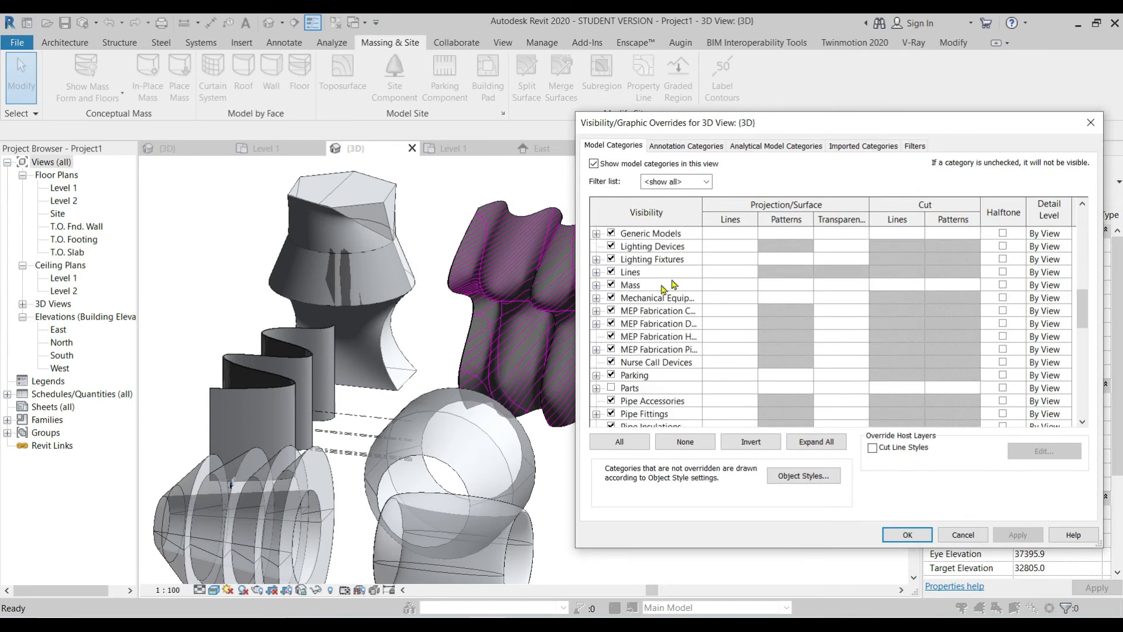
pyautogui.click(596, 285)
pyautogui.click(612, 233)
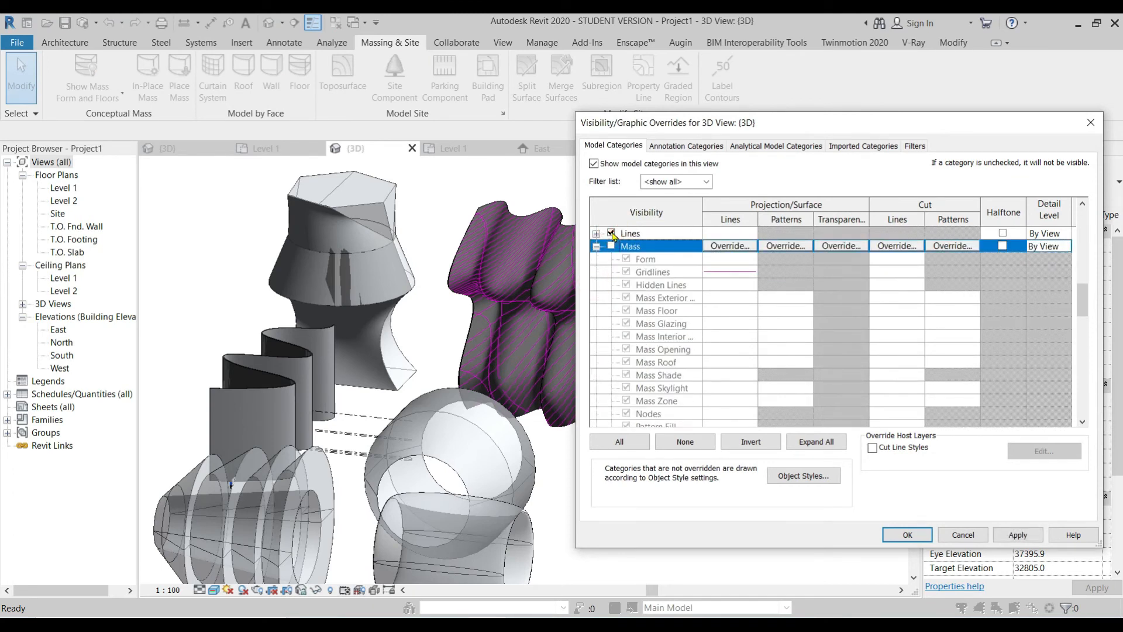
pyautogui.click(612, 234)
pyautogui.click(612, 258)
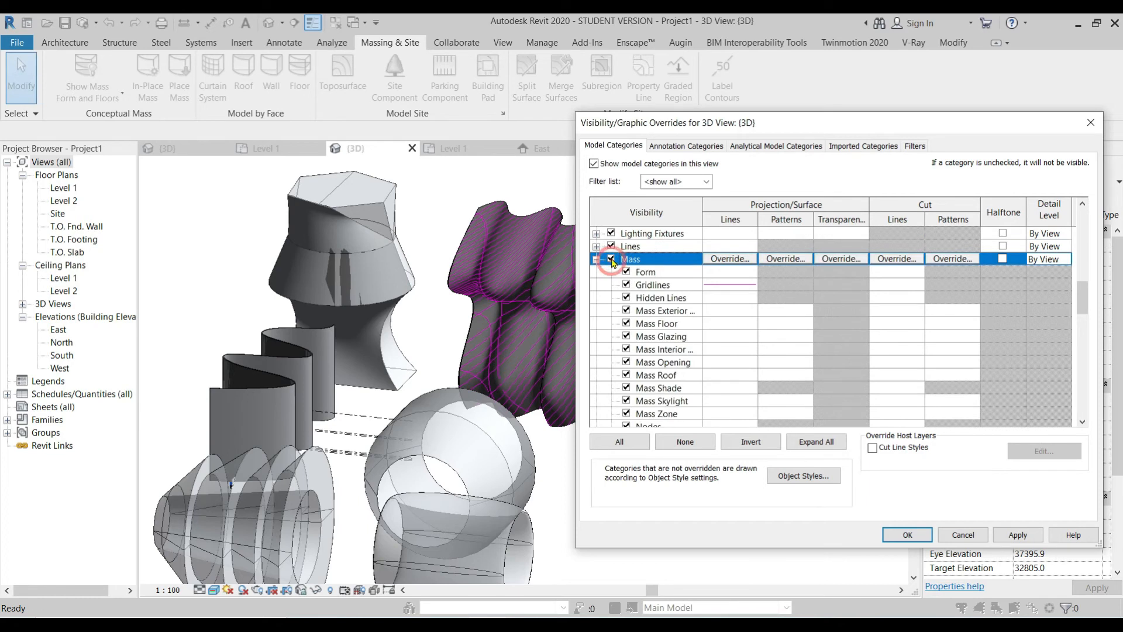
pyautogui.click(670, 302)
pyautogui.click(667, 285)
# Step: Override the Mass Gridlines projection lines with a solid pattern, orange colour RGB 255-128-064 and weight 4, and apply the view overrides
pyautogui.click(731, 285)
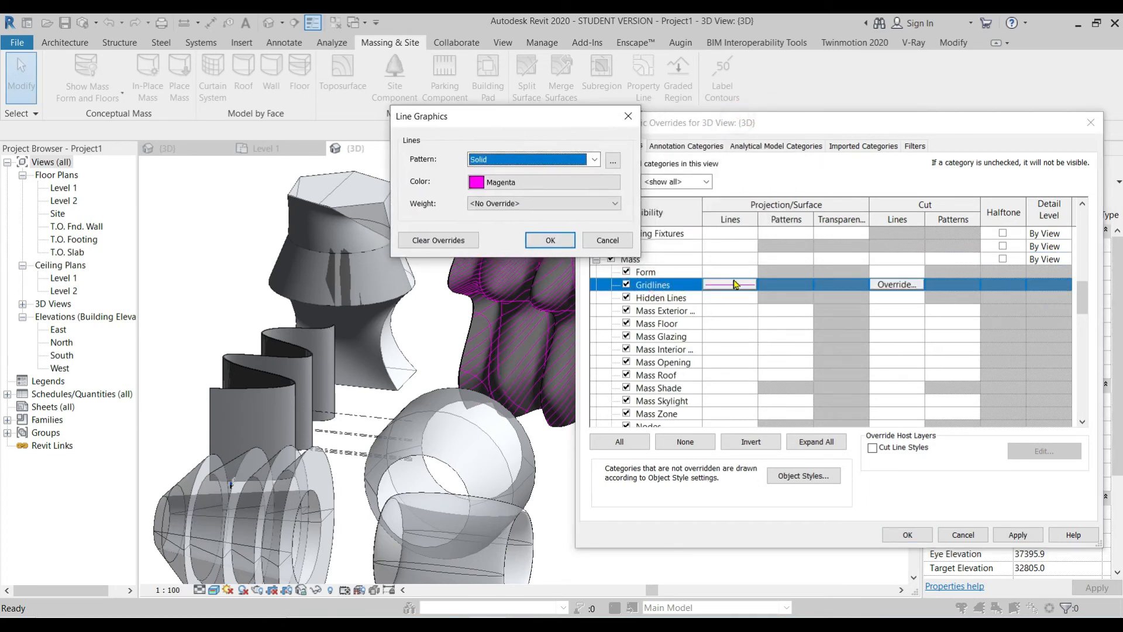
pyautogui.click(568, 164)
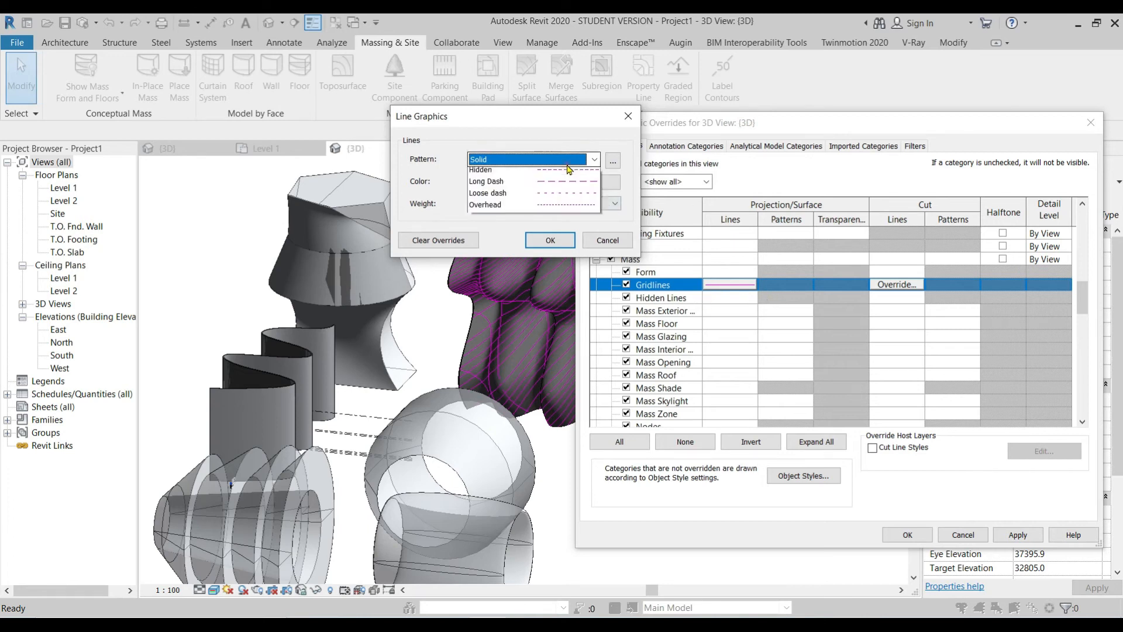
pyautogui.click(554, 186)
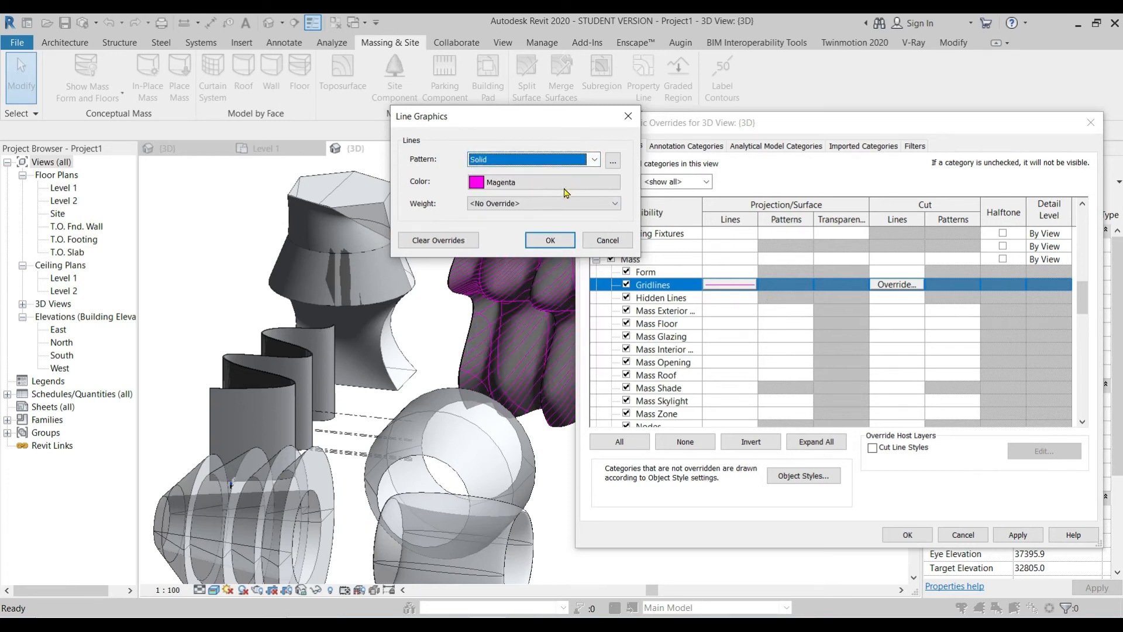
pyautogui.click(566, 186)
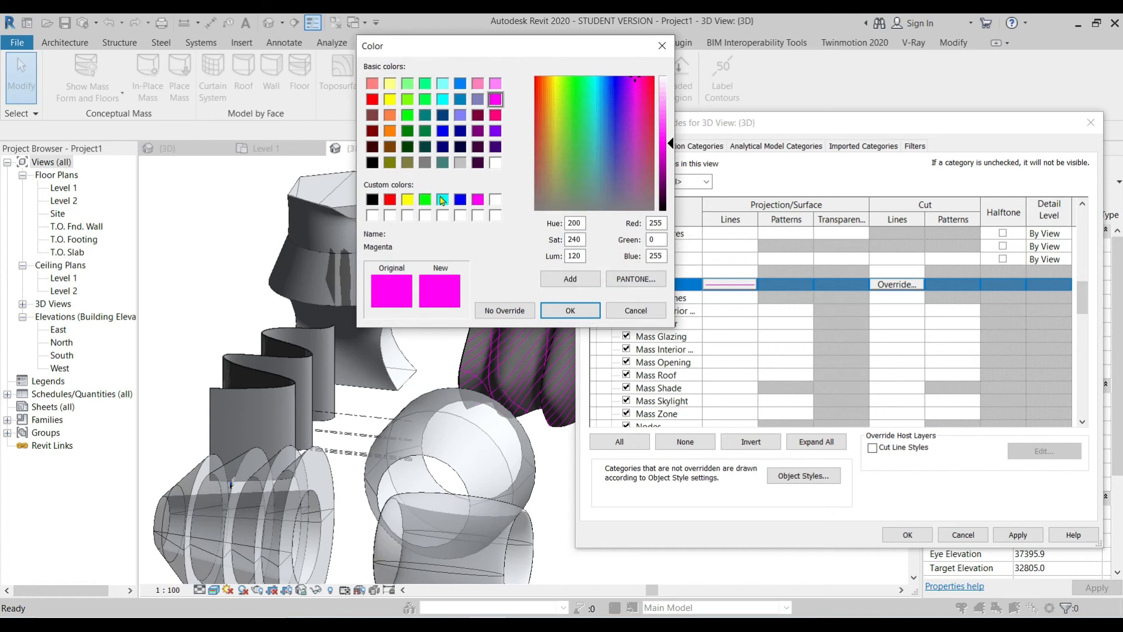
pyautogui.click(391, 117)
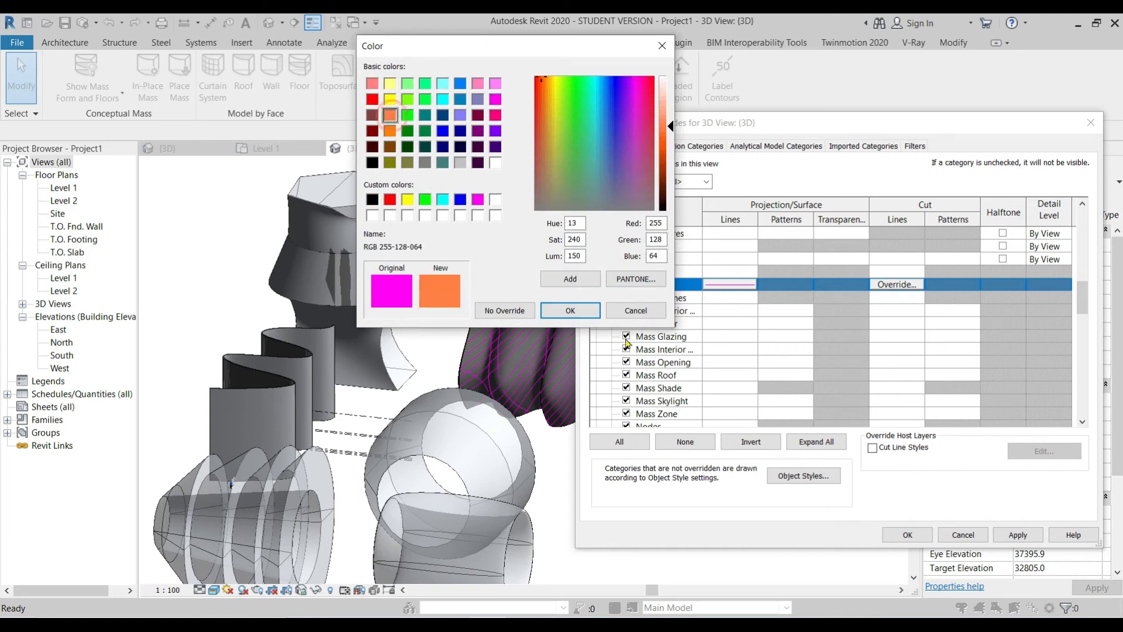
pyautogui.click(576, 317)
pyautogui.click(526, 204)
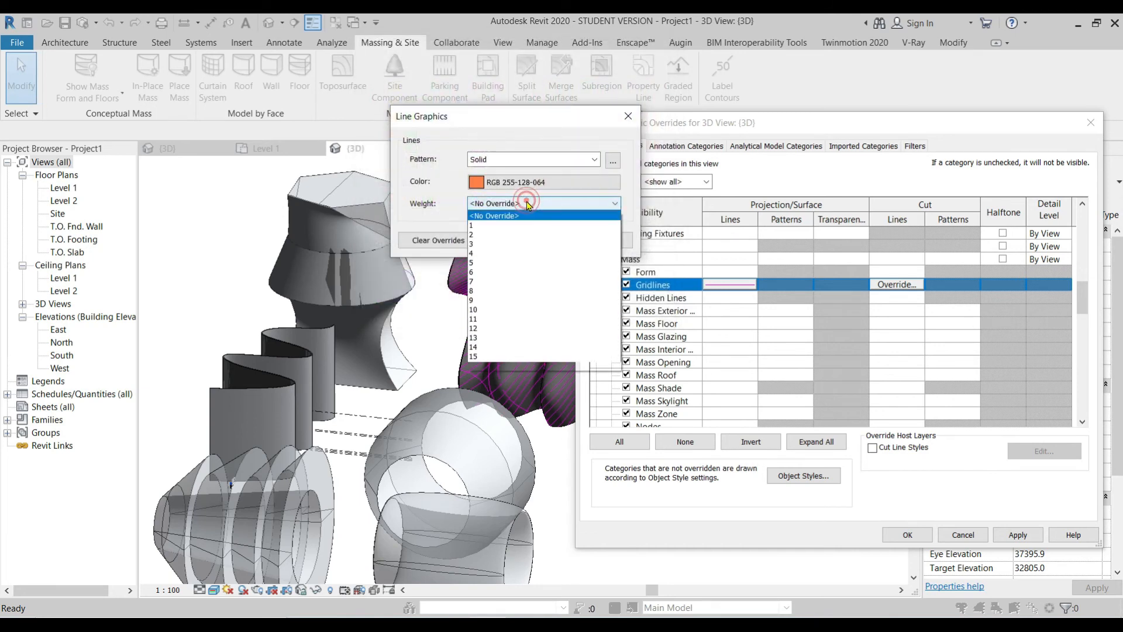
pyautogui.click(492, 256)
pyautogui.click(551, 240)
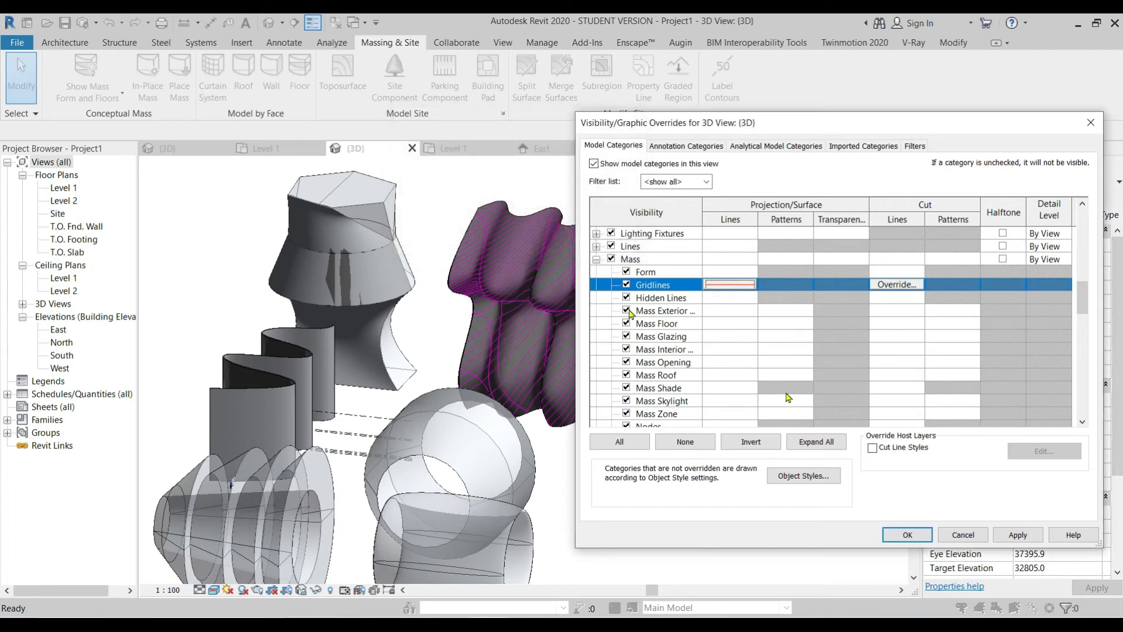
pyautogui.press('Return')
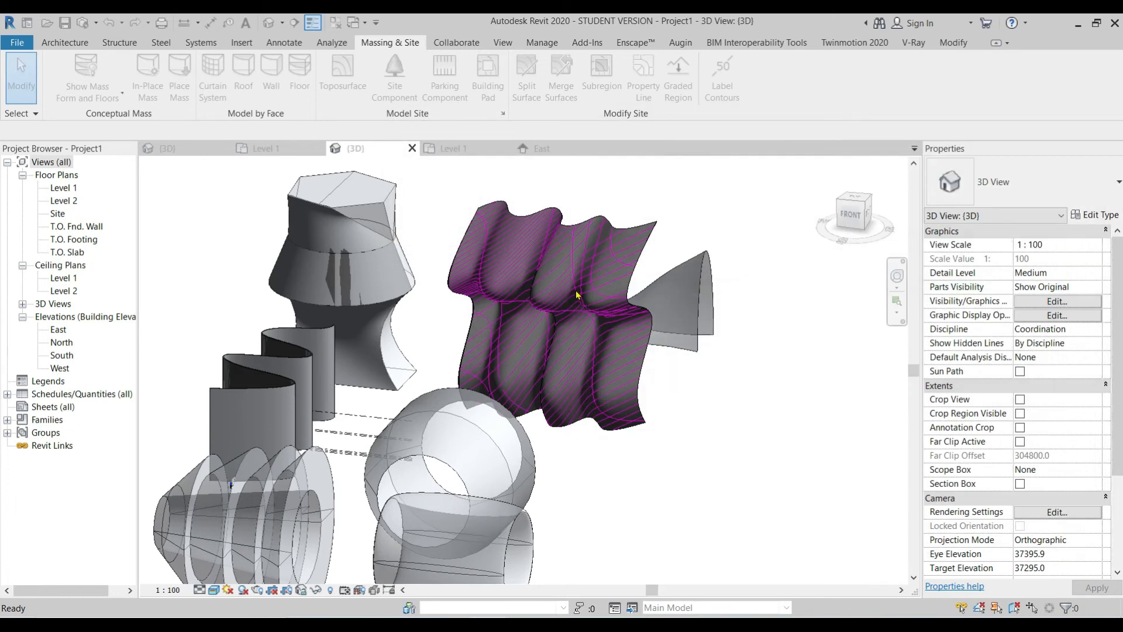
# Step: Turn off thin lines display in the project's 3D view and examine the gridline weight on the wavy mass surface
pyautogui.click(581, 361)
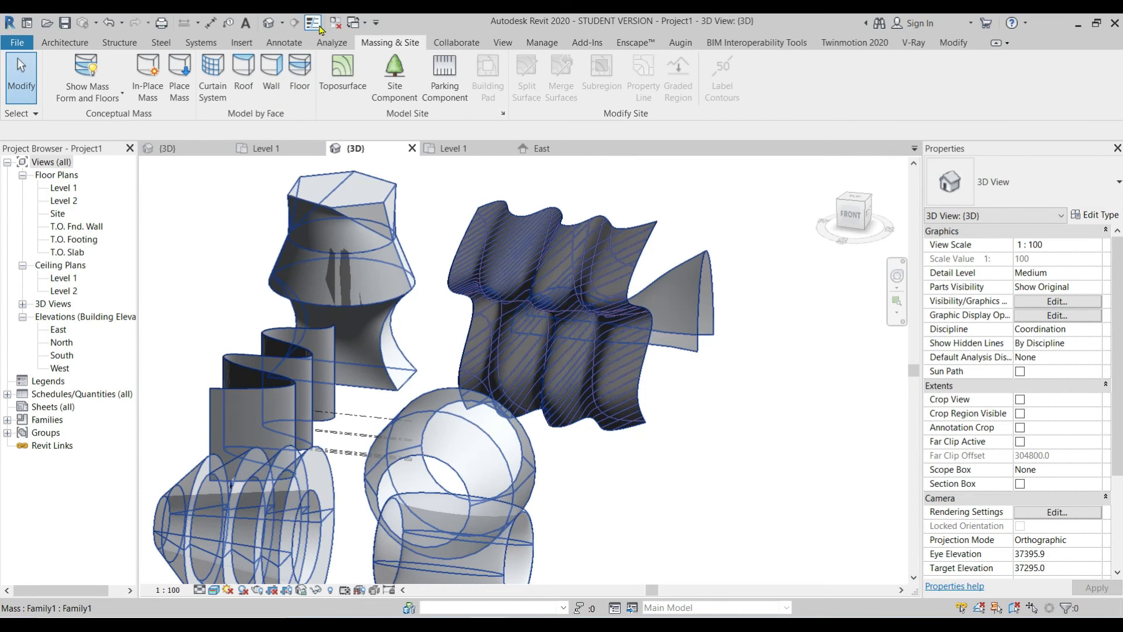
pyautogui.click(313, 23)
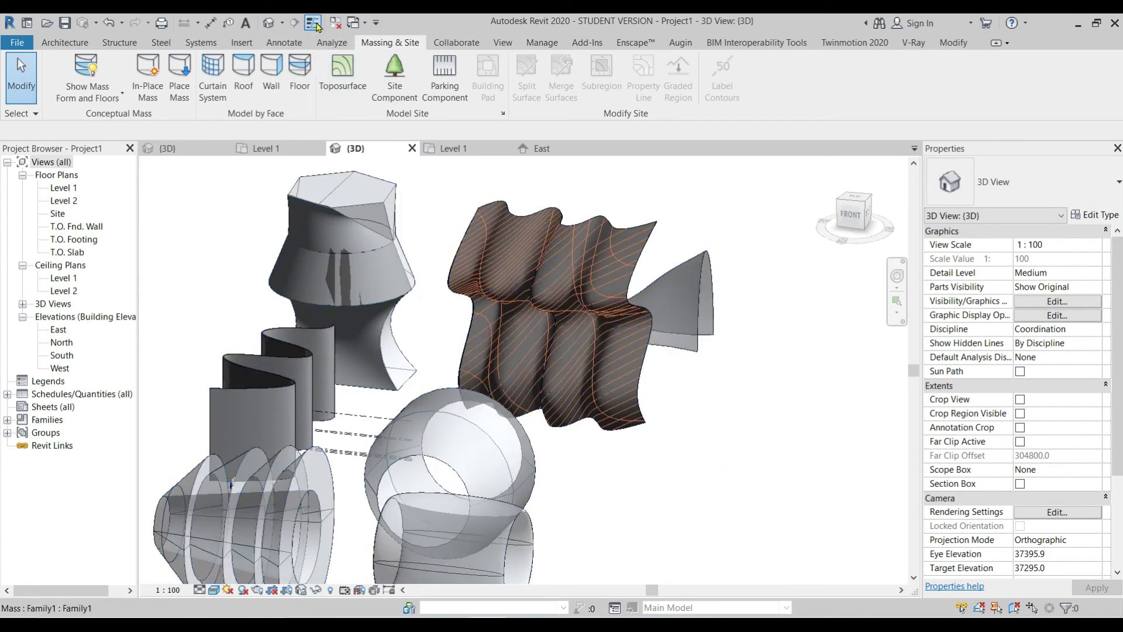
pyautogui.click(318, 27)
pyautogui.moveTo(732, 453); pyautogui.dragTo(735, 479, button='middle')
pyautogui.click(312, 24)
pyautogui.scroll(6, 768, 359)
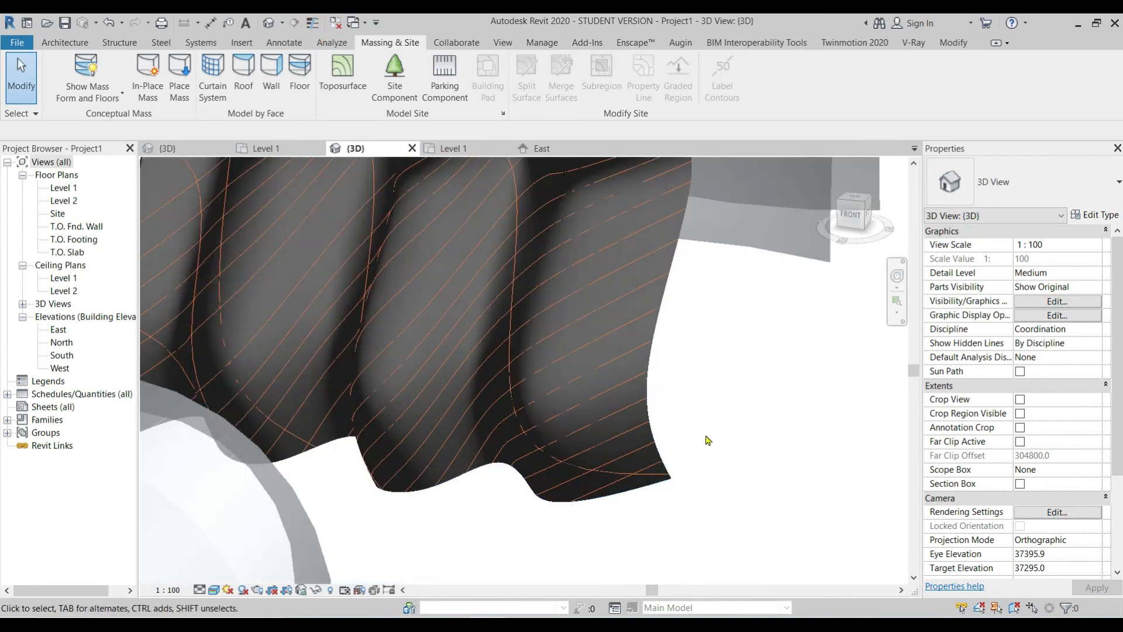
pyautogui.scroll(-5, 761, 400)
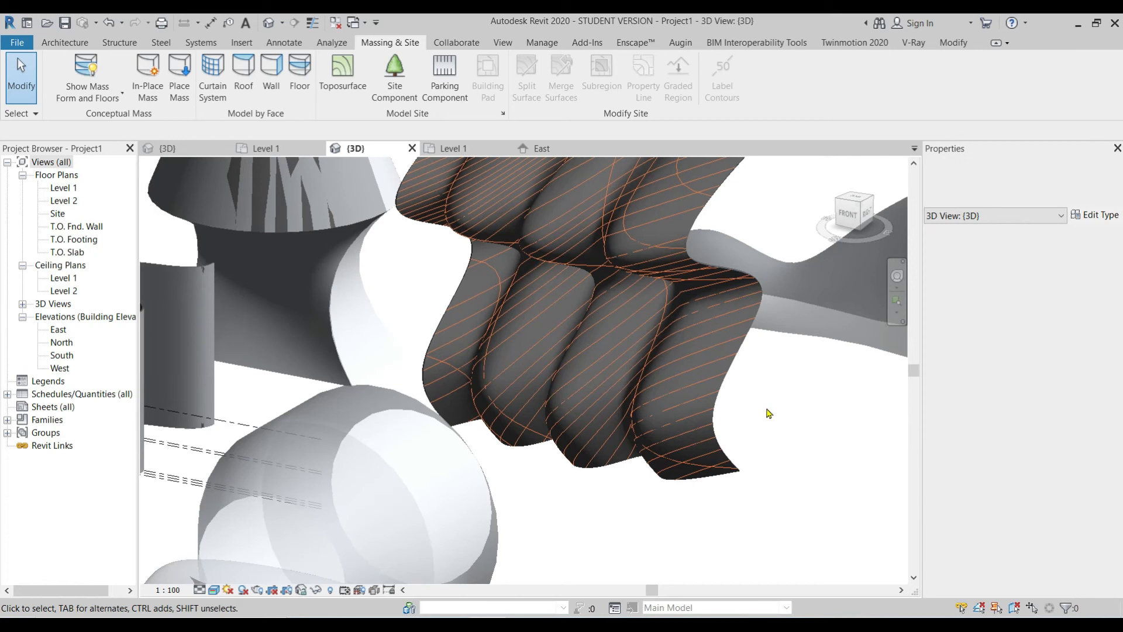
pyautogui.moveTo(770, 409)
pyautogui.keyDown('shift'); pyautogui.mouseDown(button='middle')
pyautogui.moveTo(725, 411)
pyautogui.moveTo(620, 371)
pyautogui.moveTo(792, 427)
pyautogui.moveTo(778, 451)
pyautogui.moveTo(741, 441)
pyautogui.mouseUp(button='middle'); pyautogui.keyUp('shift')
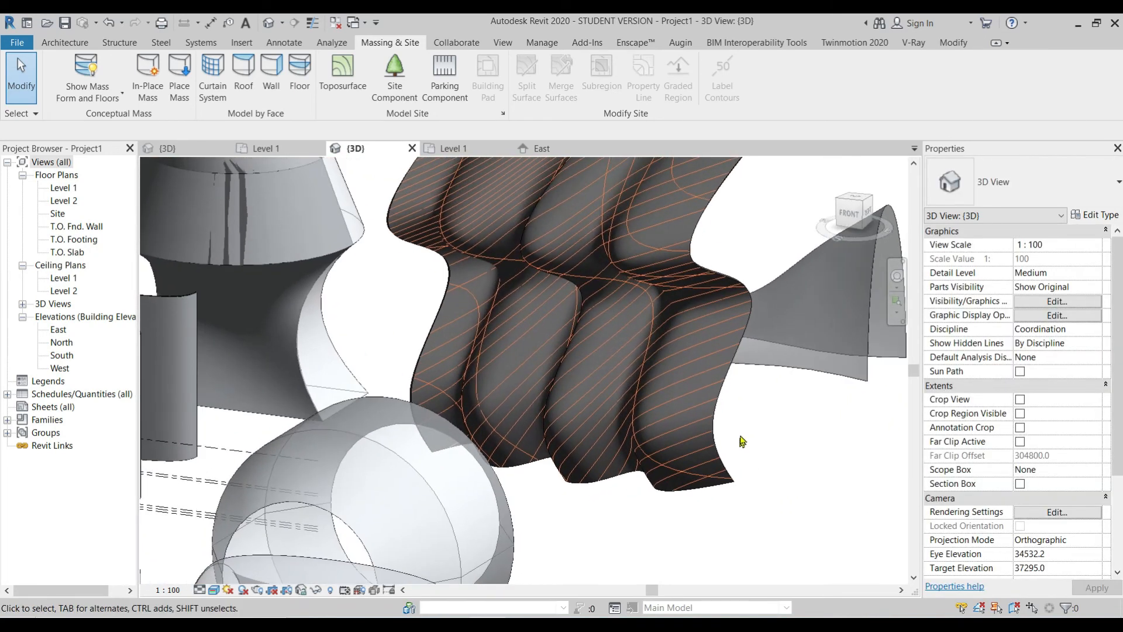
# Step: Return to the mass family's 3D view and apply the Rhomboid Checkerboard pattern to the divided surface
pyautogui.click(172, 150)
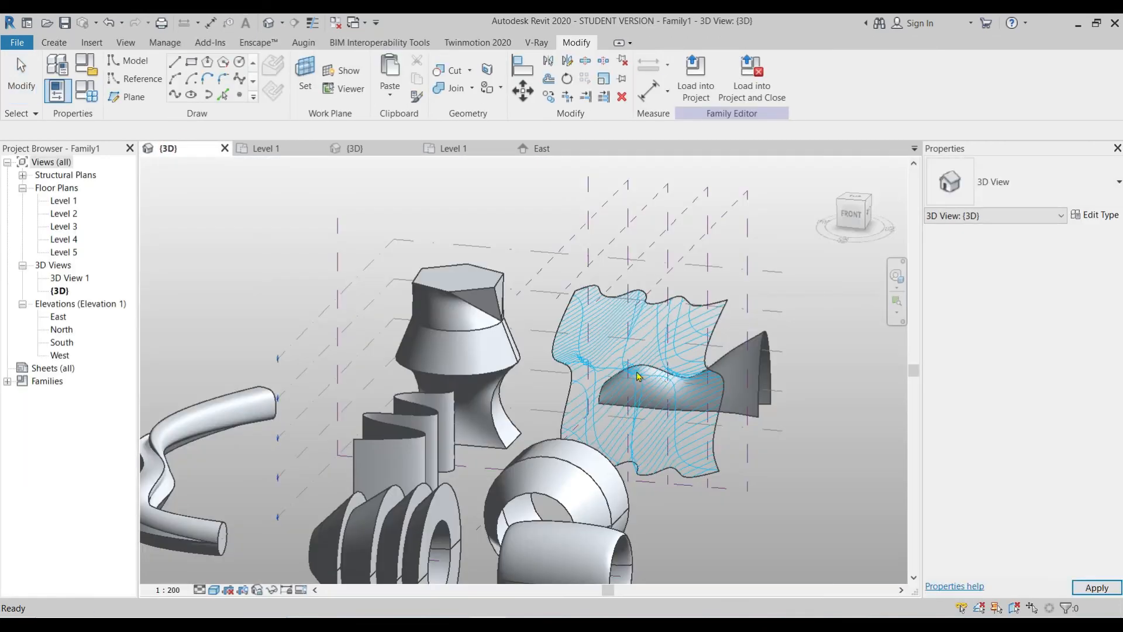
pyautogui.click(682, 362)
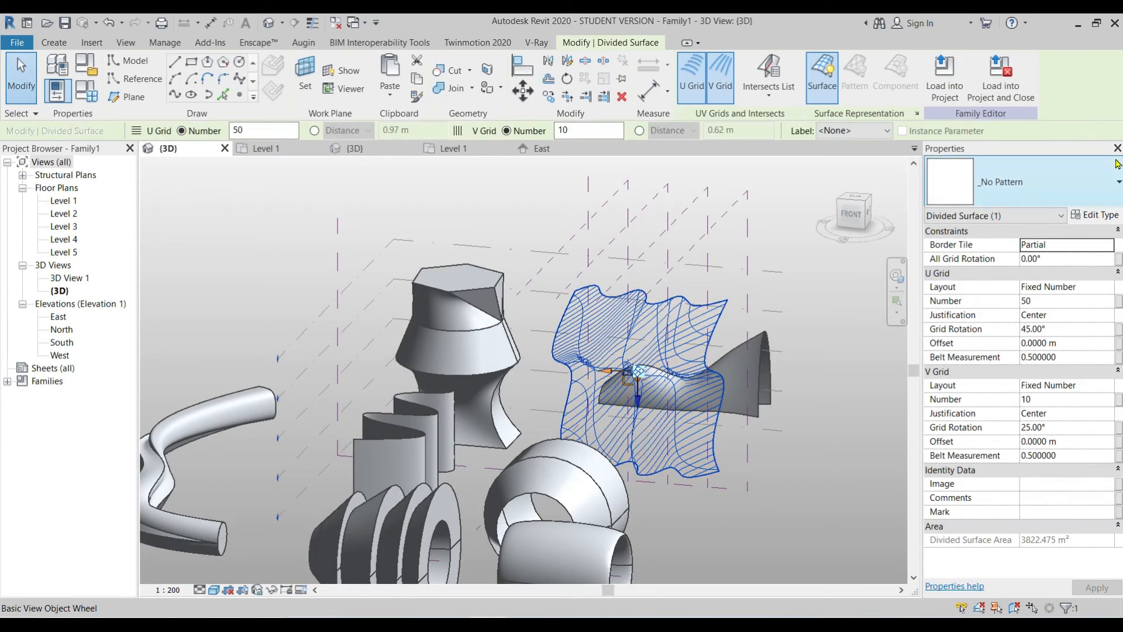
pyautogui.click(1055, 184)
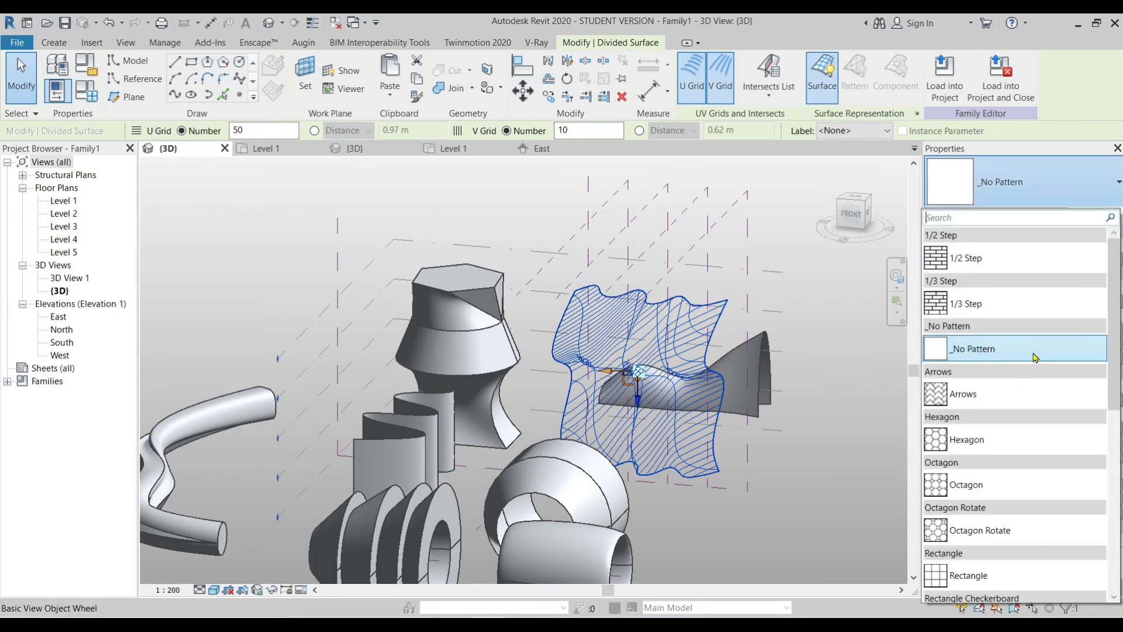
pyautogui.scroll(-5, 1035, 357)
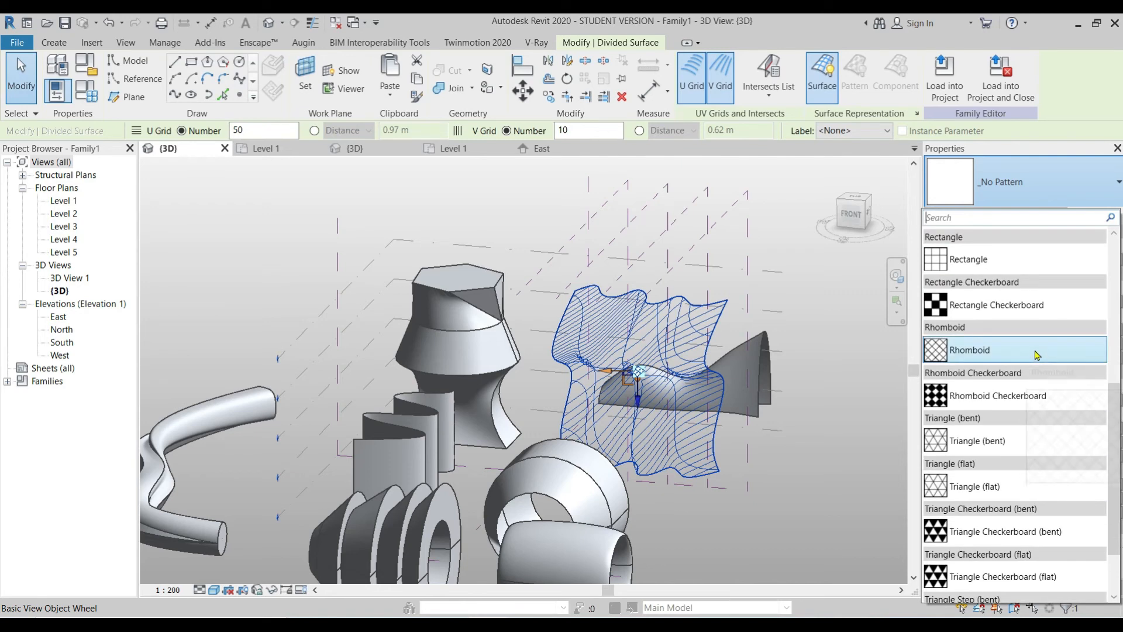
pyautogui.click(1000, 398)
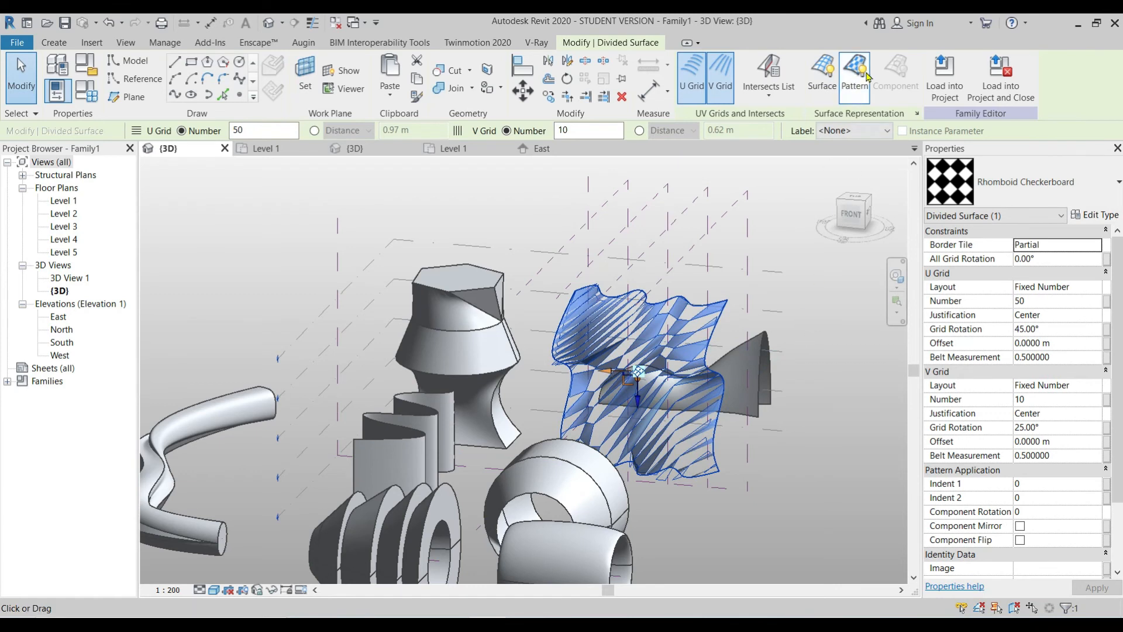
# Step: Show the surface grid together with the Rhomboid Checkerboard pattern on the divided surface, hide it again, and inspect the pattern
pyautogui.click(822, 73)
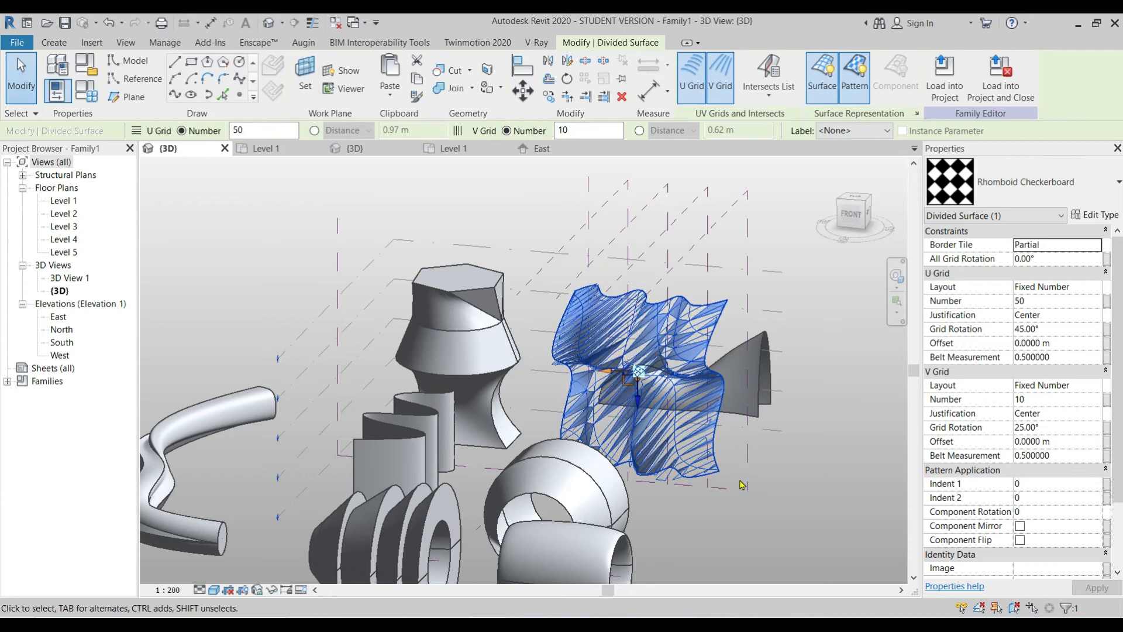
pyautogui.click(830, 92)
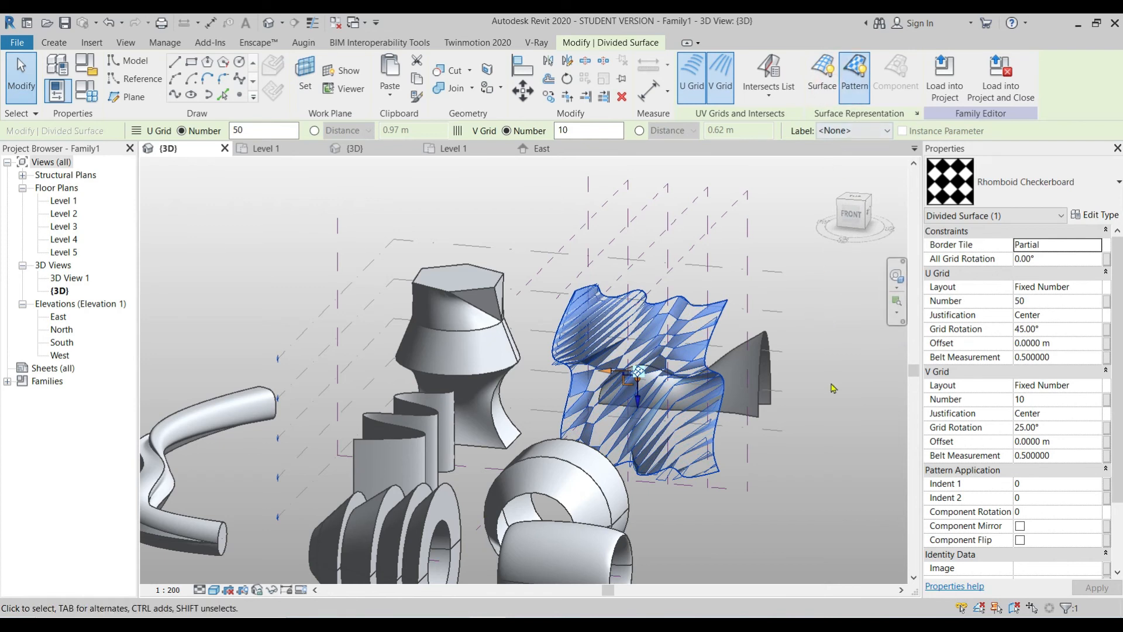
pyautogui.click(813, 466)
pyautogui.keyDown('shift'); pyautogui.moveTo(812, 466); pyautogui.dragTo(685, 481, button='middle'); pyautogui.keyUp('shift')
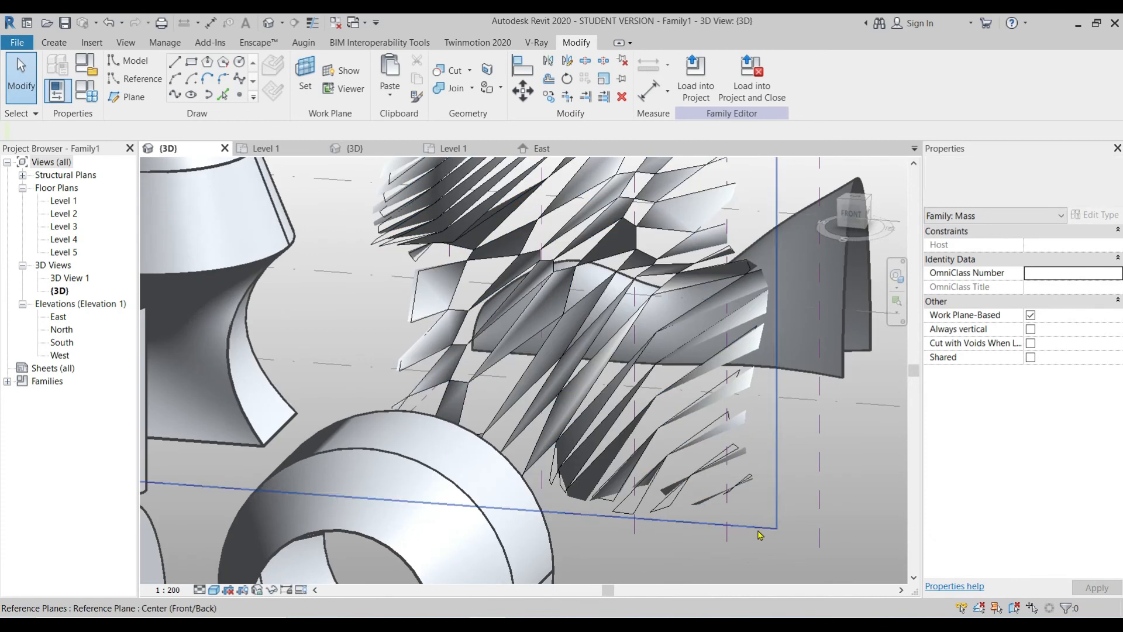
# Step: Set the divided surface's V Grid number to 100 and its U Grid number to 100
pyautogui.click(679, 442)
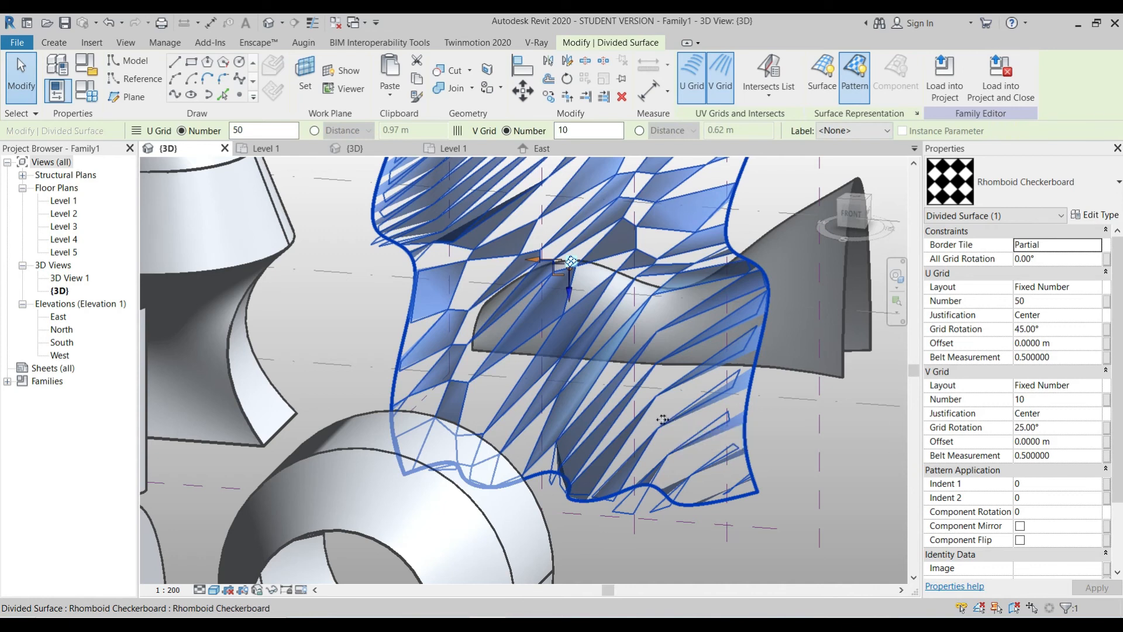
pyautogui.scroll(-3, 619, 430)
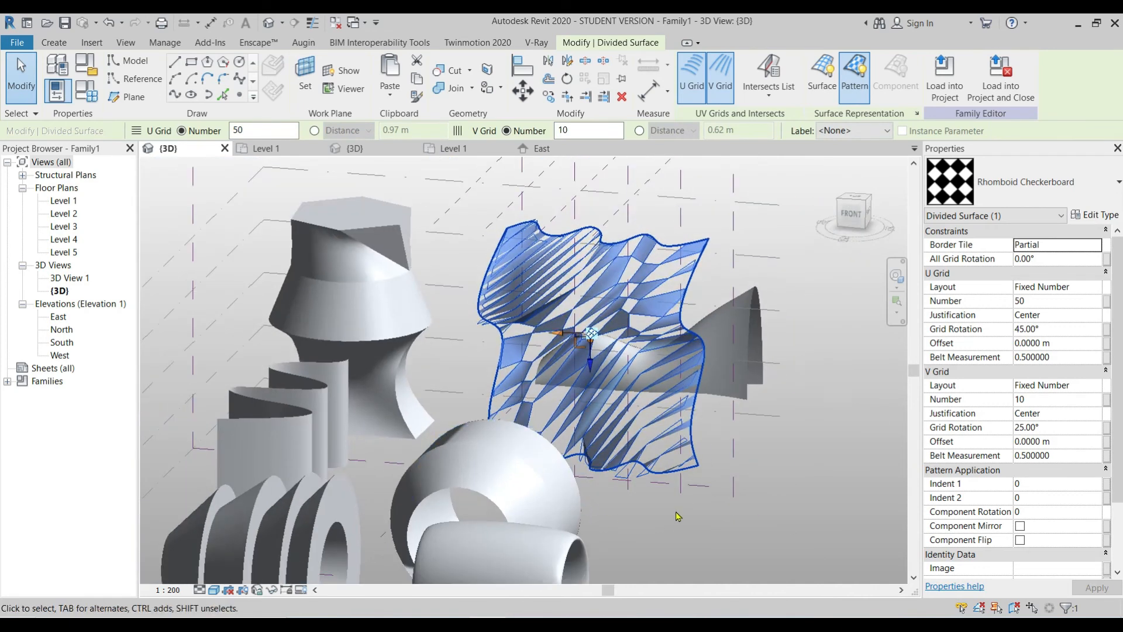
pyautogui.click(1045, 400)
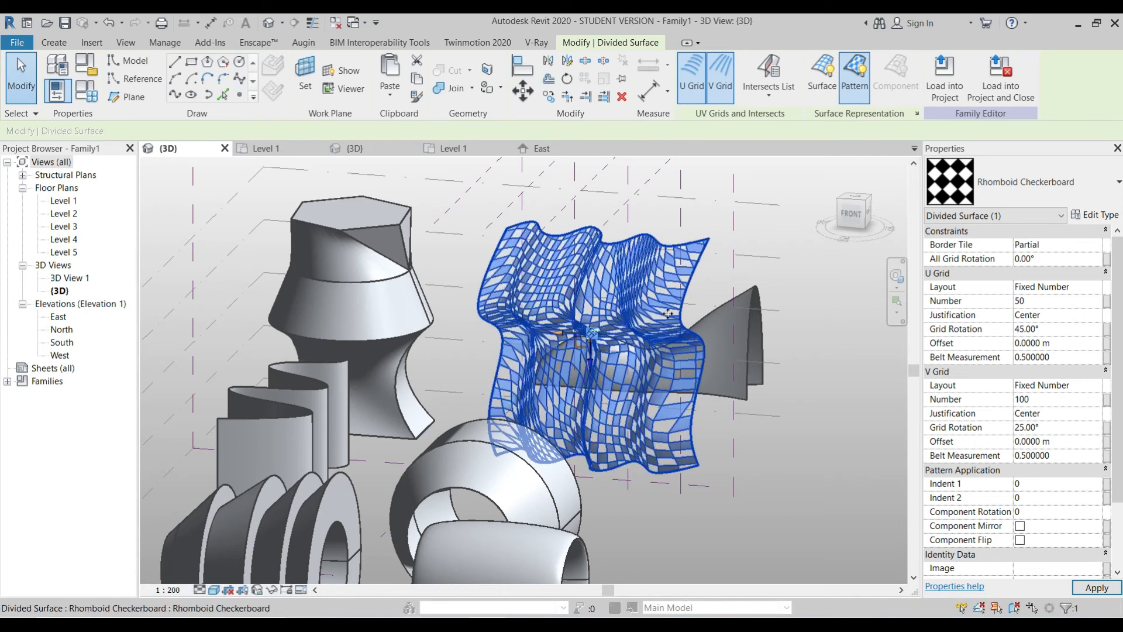
pyautogui.moveTo(579, 424)
pyautogui.keyDown('shift'); pyautogui.mouseDown(button='middle')
pyautogui.moveTo(655, 430)
pyautogui.moveTo(616, 437)
pyautogui.moveTo(577, 423)
pyautogui.mouseUp(button='middle'); pyautogui.keyUp('shift')
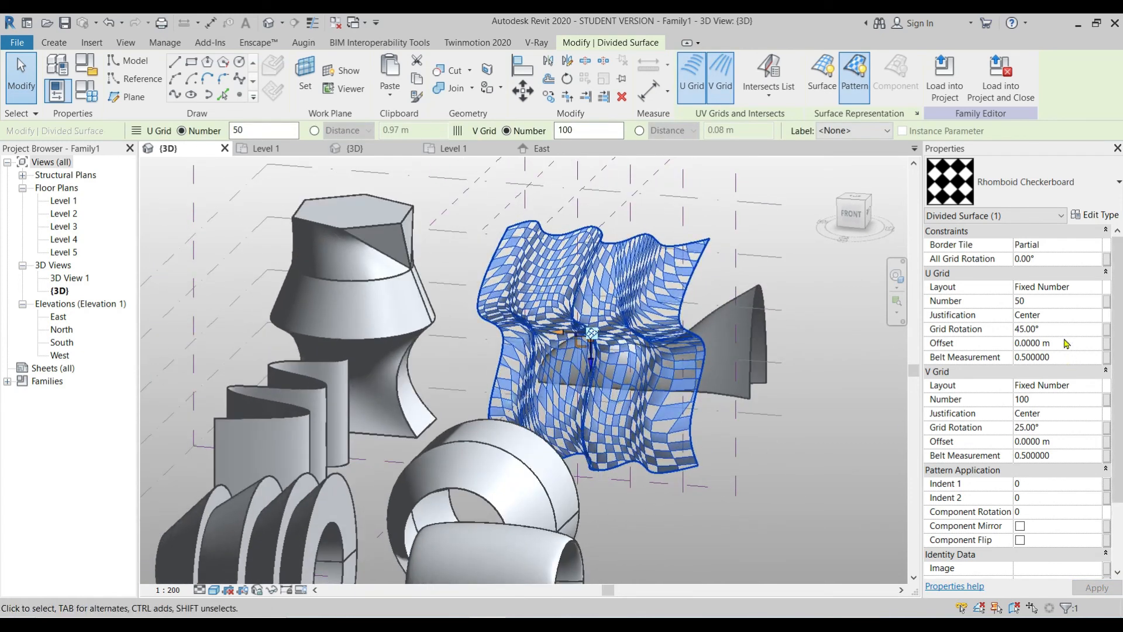
pyautogui.click(1055, 301)
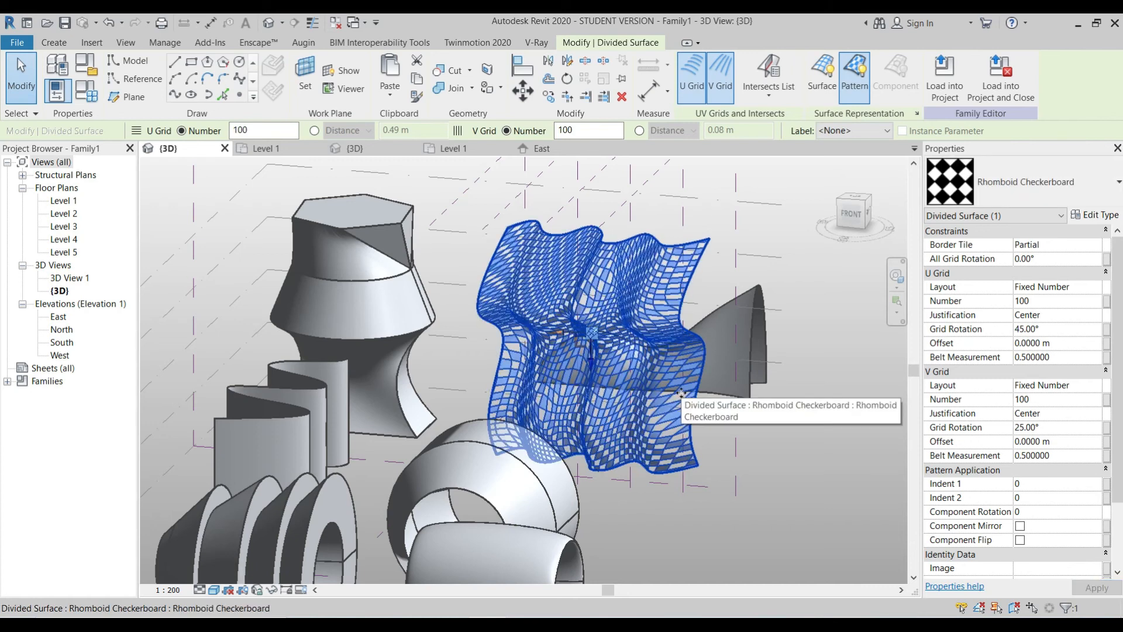
pyautogui.click(810, 461)
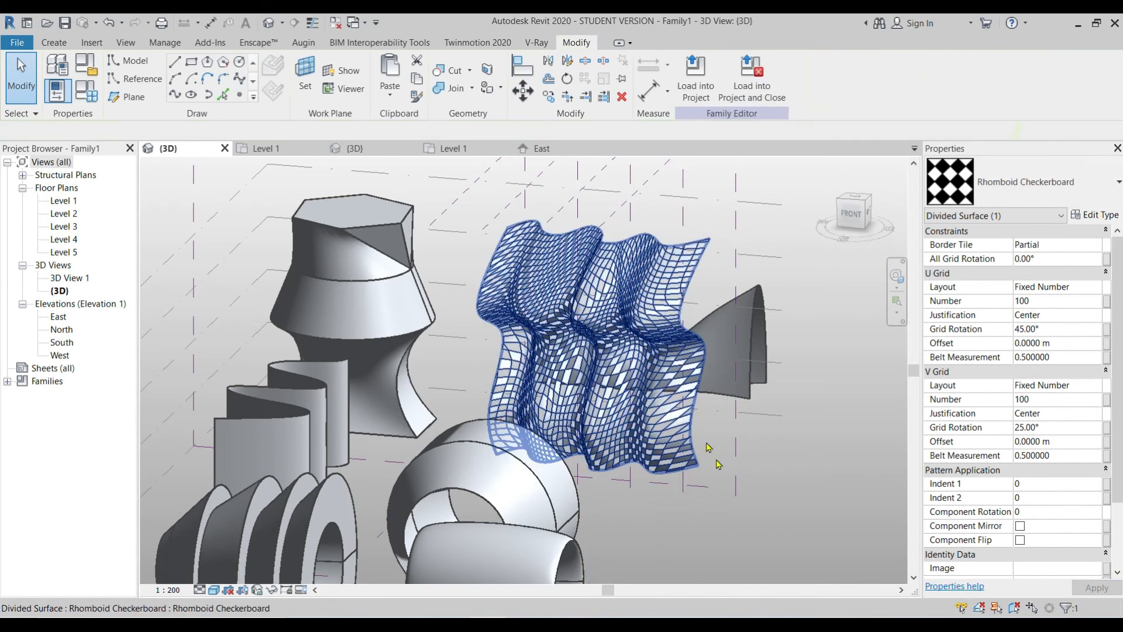
# Step: Inspect the checkerboard panels up close and turn on thin lines display in the mass family's 3D view
pyautogui.scroll(3, 718, 464)
pyautogui.scroll(2, 644, 421)
pyautogui.moveTo(580, 404); pyautogui.dragTo(665, 383, button='middle')
pyautogui.scroll(5, 443, 350)
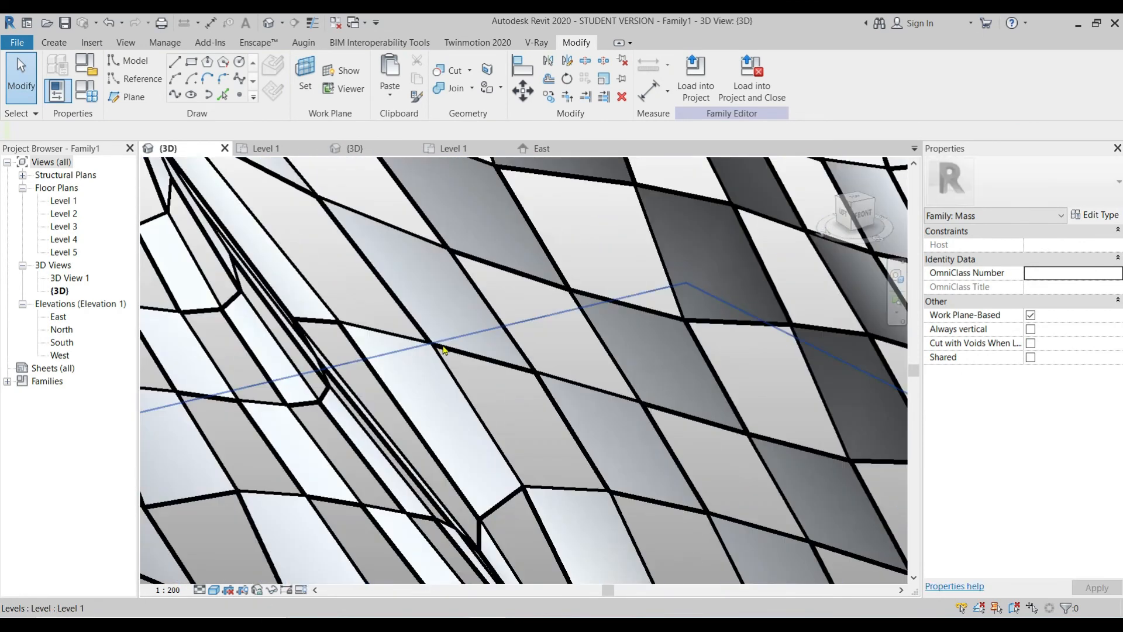
pyautogui.scroll(-5, 442, 350)
pyautogui.click(314, 24)
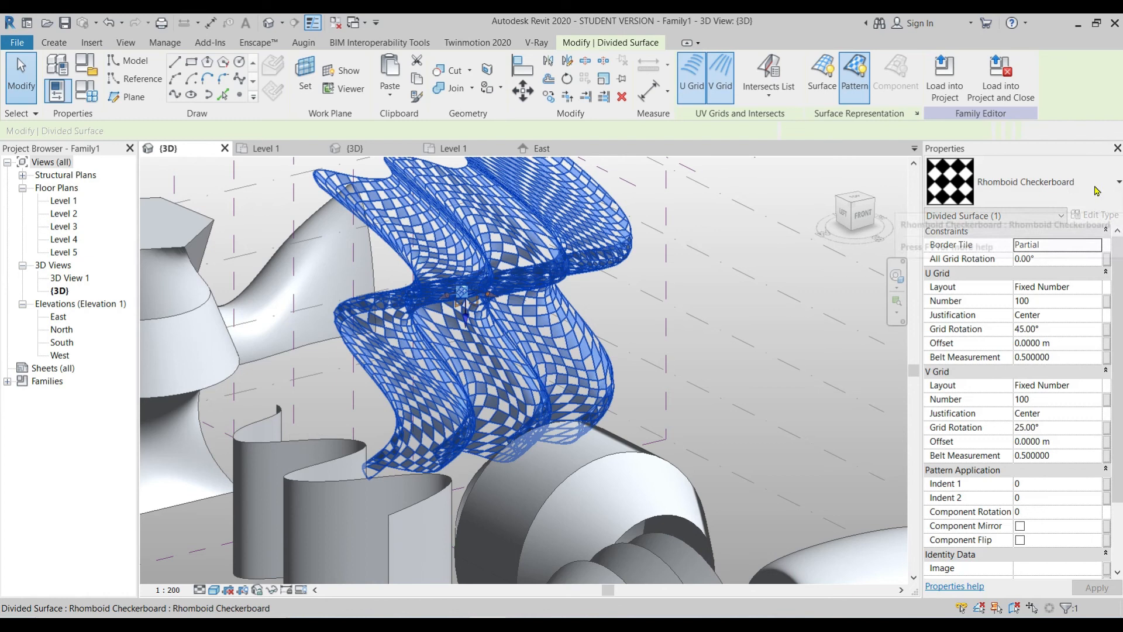
# Step: Browse the pattern types available for the divided surface and examine the checkerboard on the wavy form
pyautogui.click(1097, 191)
pyautogui.scroll(-1, 1059, 384)
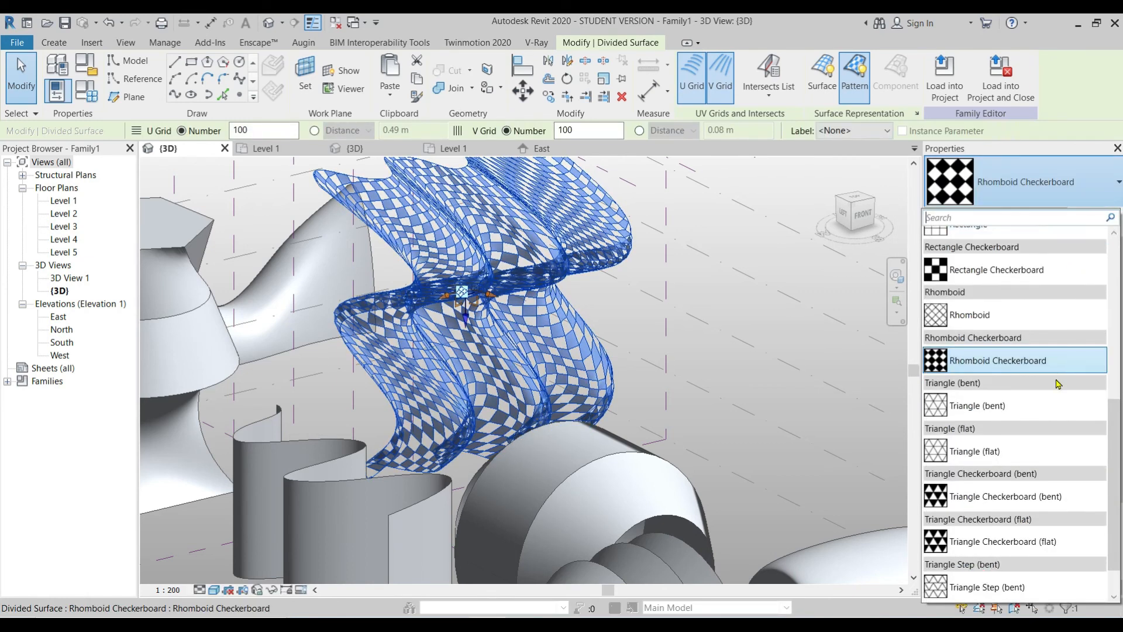
pyautogui.scroll(2, 1027, 529)
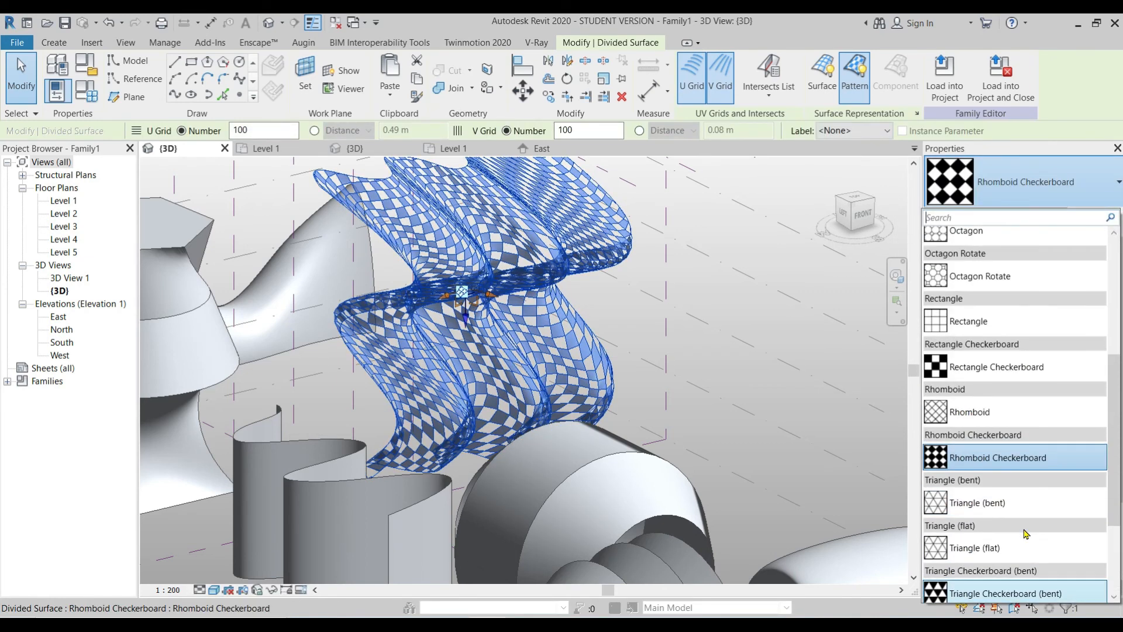
pyautogui.scroll(4, 1027, 530)
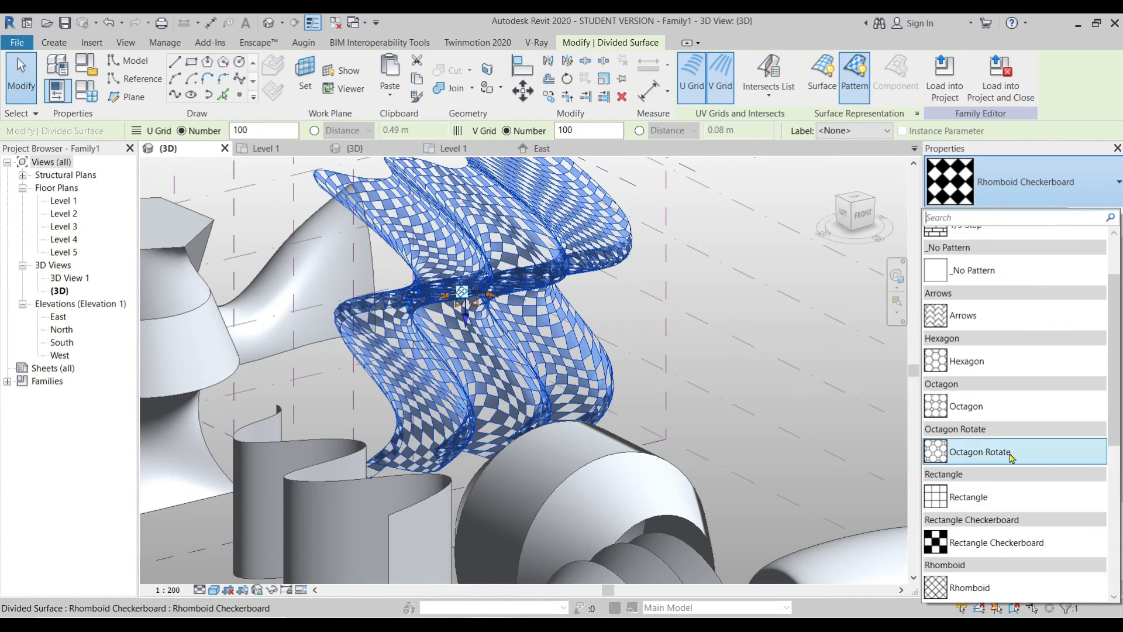
pyautogui.scroll(3, 1011, 456)
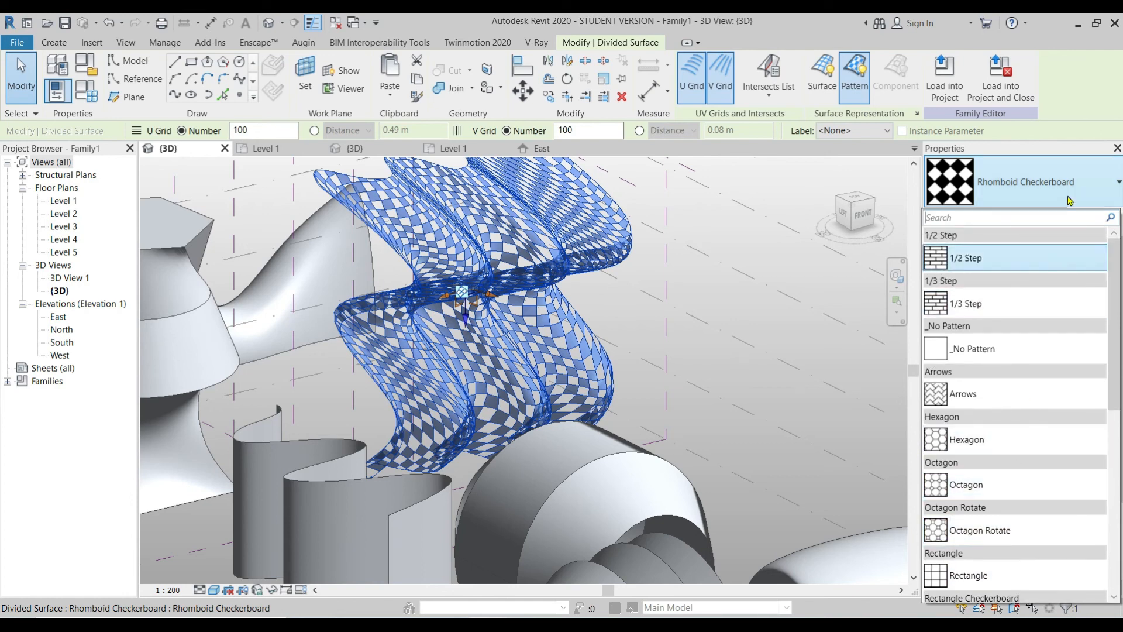
pyautogui.click(1085, 193)
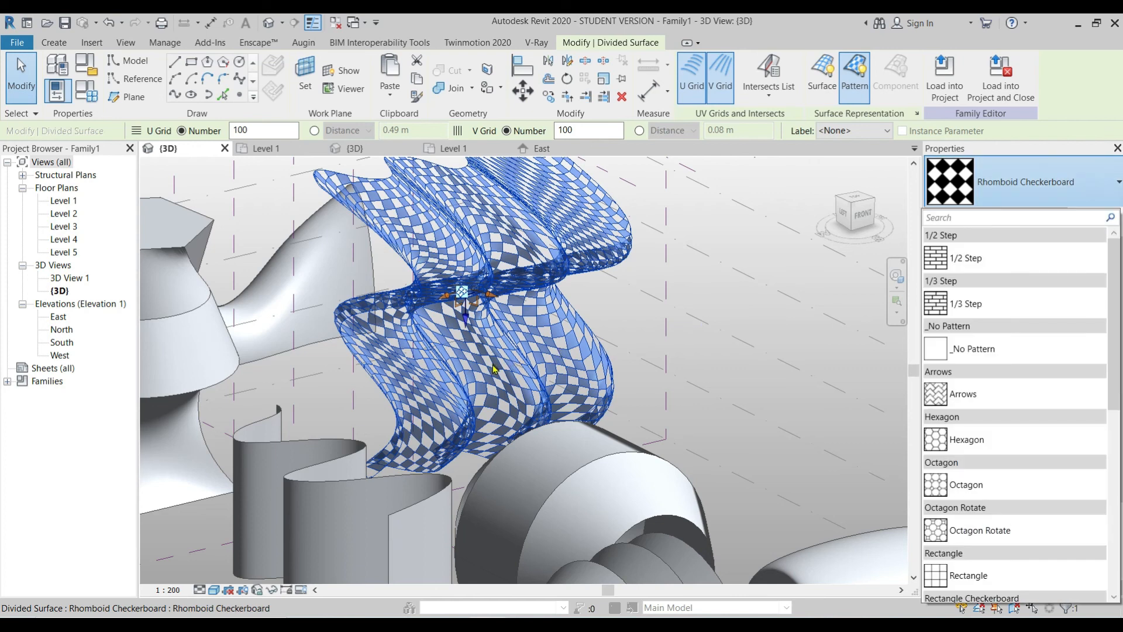
pyautogui.scroll(6, 494, 368)
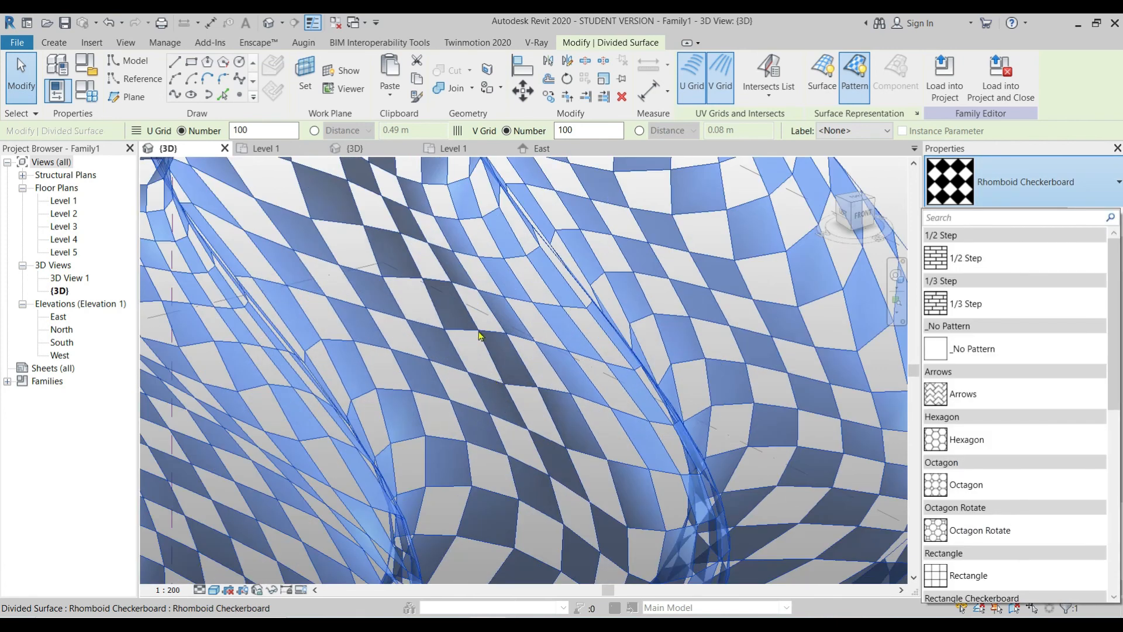
pyautogui.scroll(-8, 511, 378)
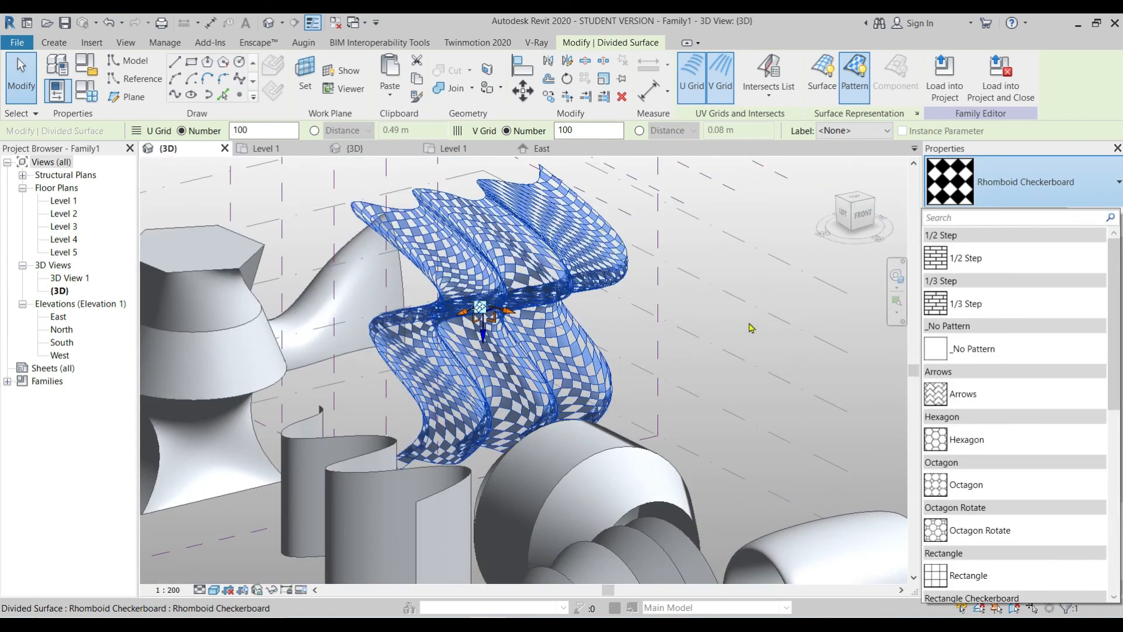
pyautogui.click(751, 328)
pyautogui.keyDown('shift'); pyautogui.moveTo(771, 351); pyautogui.dragTo(697, 352, button='middle'); pyautogui.keyUp('shift')
# Step: Load the mass family into Project1, overwriting the existing version, and open the project's 3D view
pyautogui.click(942, 82)
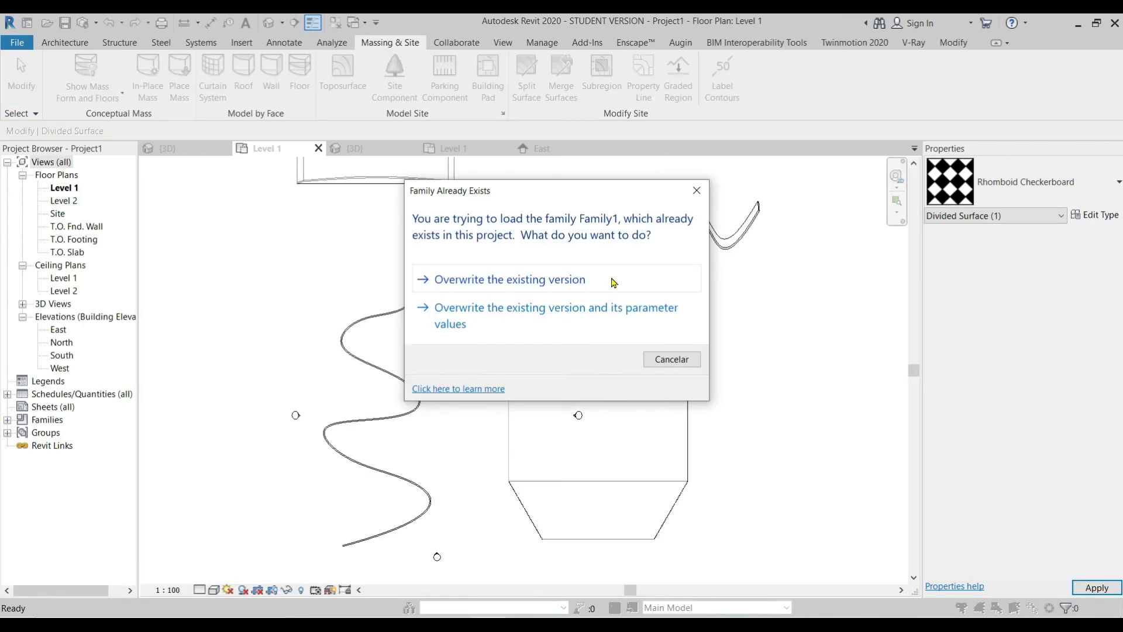
pyautogui.click(619, 286)
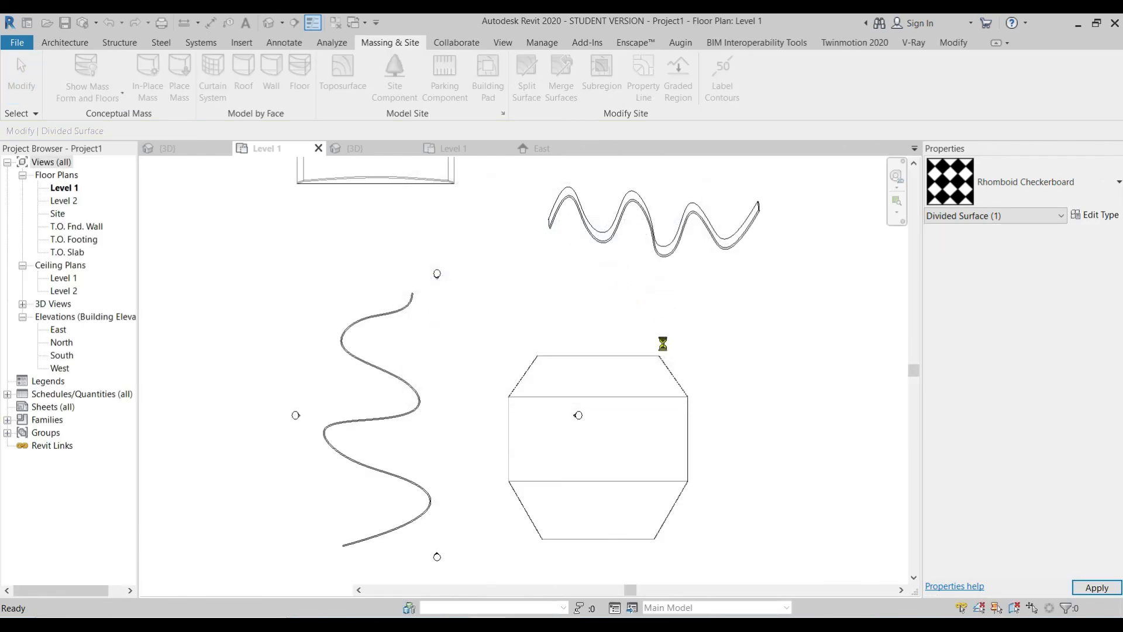
pyautogui.click(381, 150)
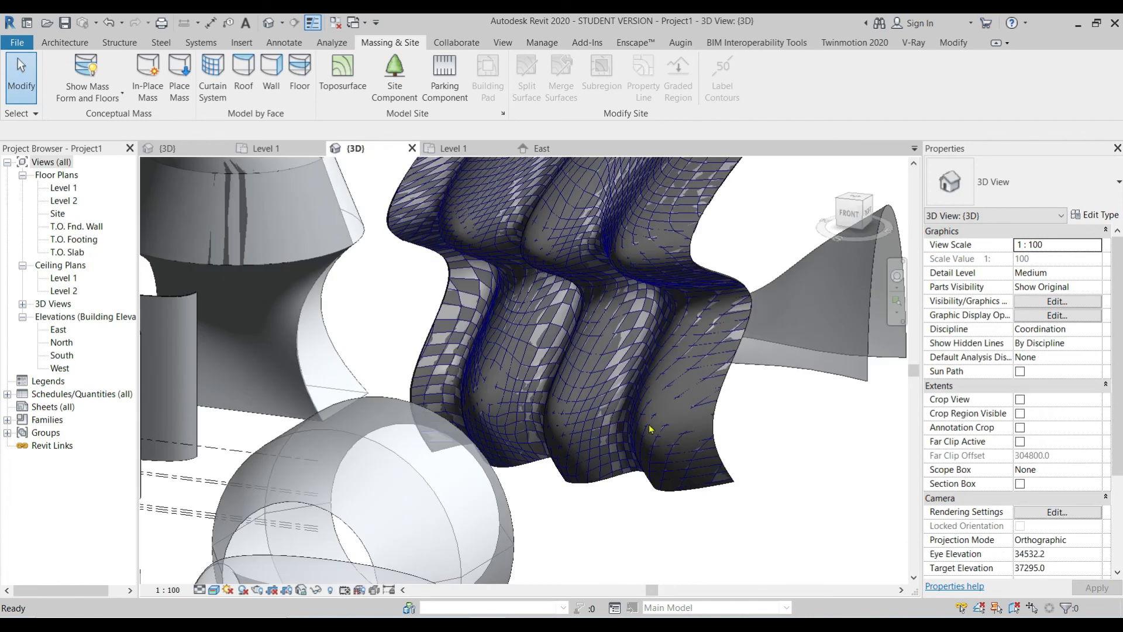
# Step: Remove the Generic - 200mm basic wall that covers the wavy patterned mass surface in the project
pyautogui.scroll(-5, 752, 493)
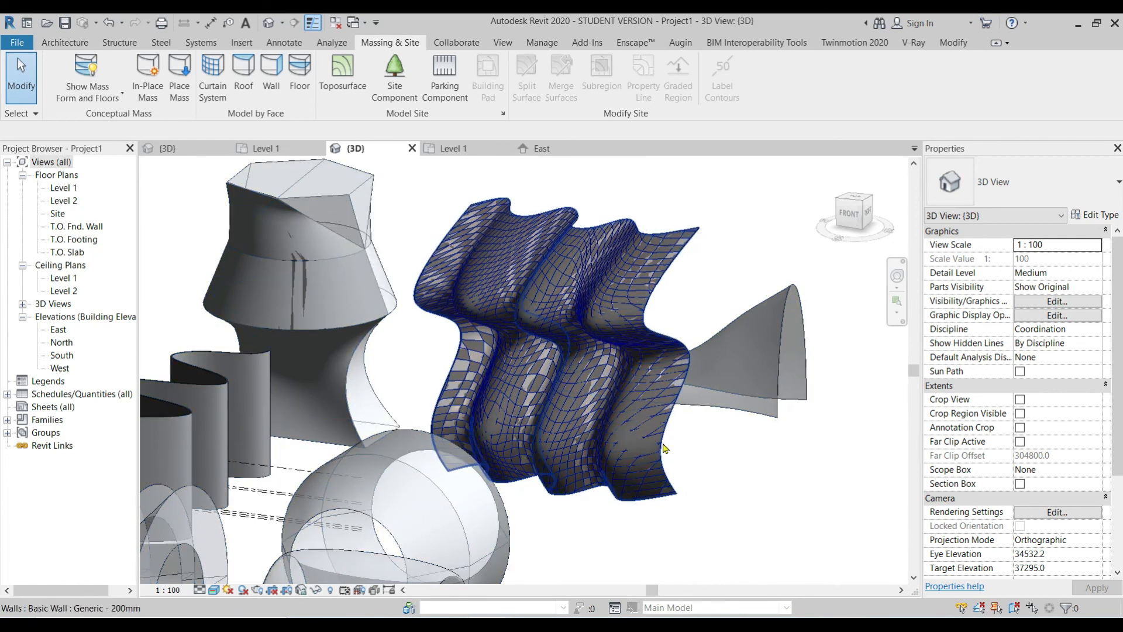
pyautogui.click(667, 447)
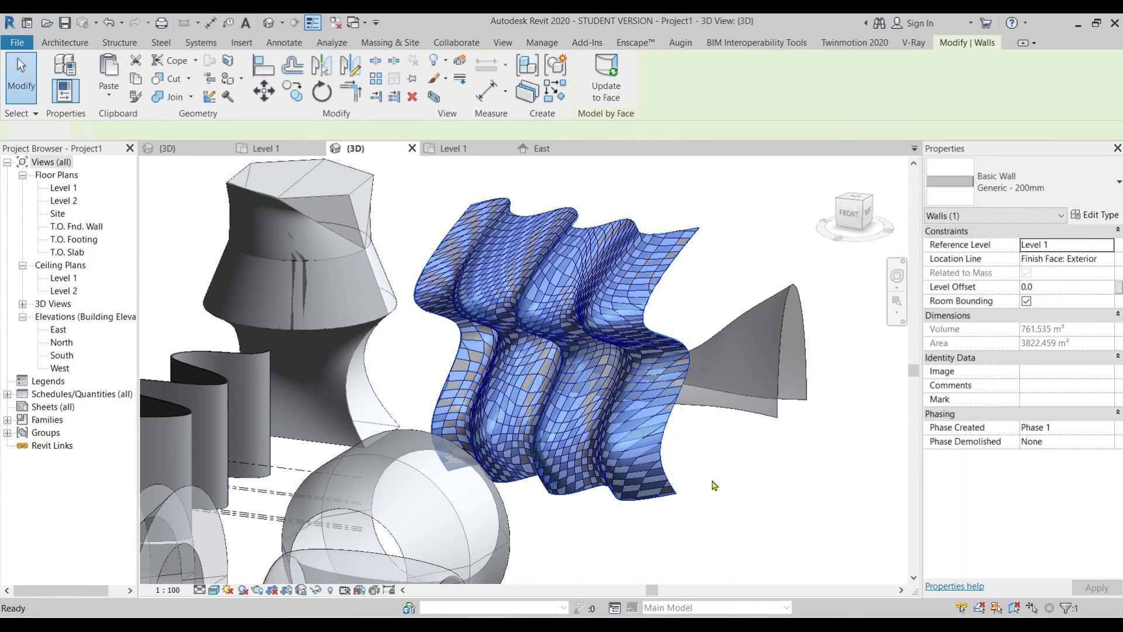
pyautogui.click(713, 485)
# Step: Examine the patterned wavy mass surface and the surrounding mass forms from several angles in the project's 3D view
pyautogui.keyDown('shift'); pyautogui.moveTo(637, 472); pyautogui.dragTo(711, 481, button='middle'); pyautogui.keyUp('shift')
pyautogui.scroll(3, 378, 334)
pyautogui.moveTo(377, 335); pyautogui.dragTo(418, 468, button='middle')
pyautogui.scroll(-5, 418, 465)
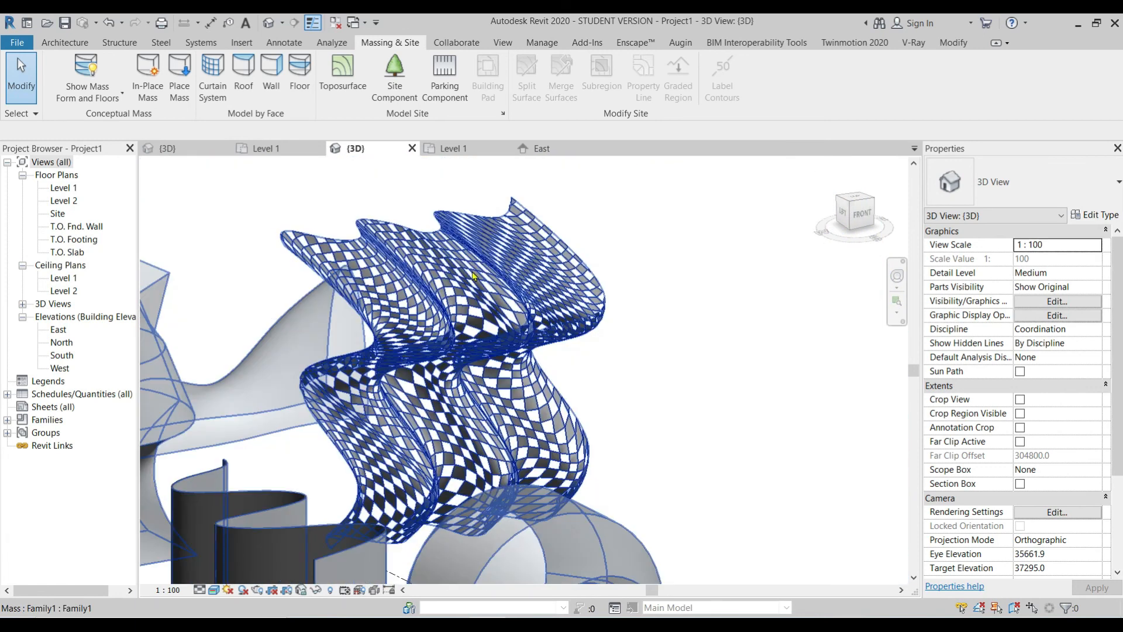
pyautogui.keyDown('shift'); pyautogui.moveTo(670, 451); pyautogui.dragTo(637, 431, button='middle'); pyautogui.keyUp('shift')
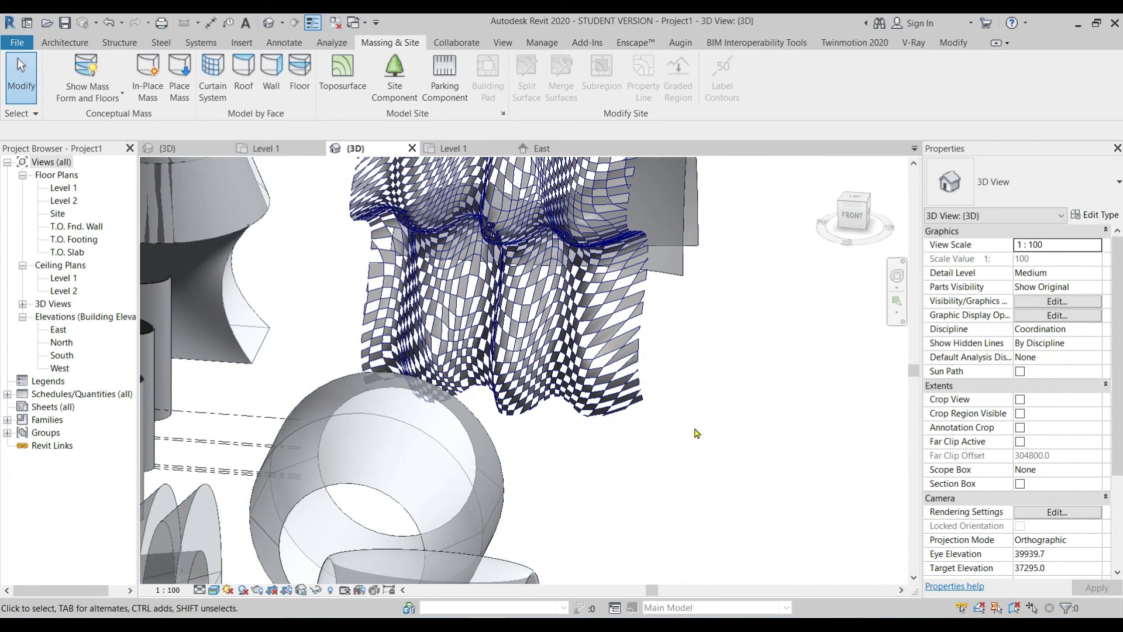
pyautogui.scroll(-3, 695, 433)
pyautogui.keyDown('shift'); pyautogui.moveTo(658, 454); pyautogui.dragTo(647, 452, button='middle'); pyautogui.keyUp('shift')
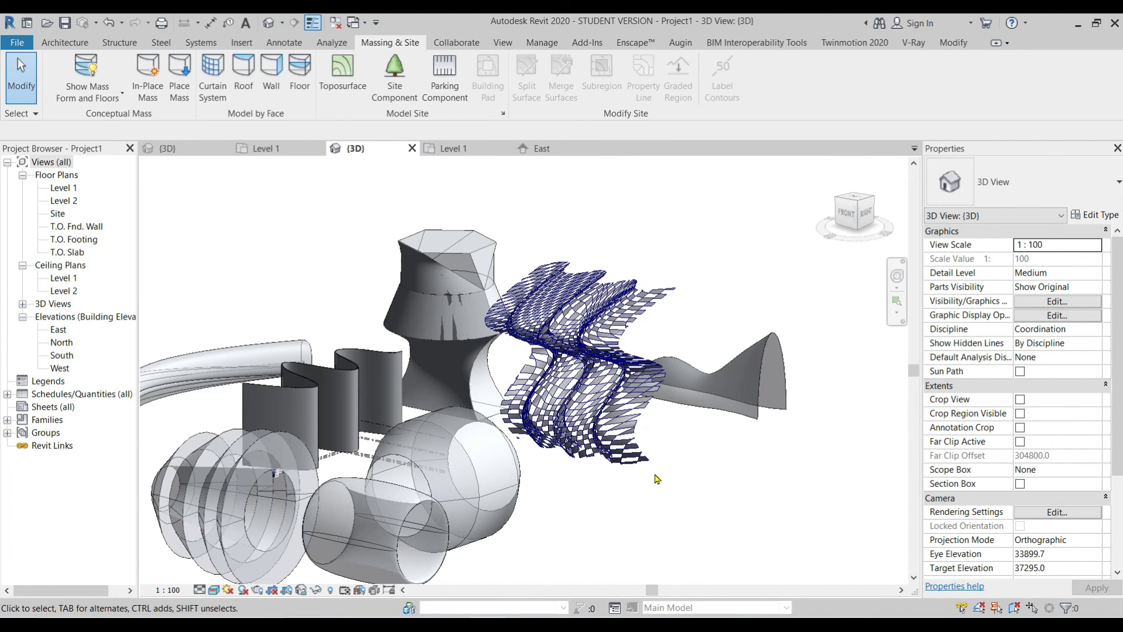
pyautogui.scroll(-3, 696, 472)
pyautogui.keyDown('shift'); pyautogui.moveTo(751, 499); pyautogui.dragTo(706, 518, button='middle'); pyautogui.keyUp('shift')
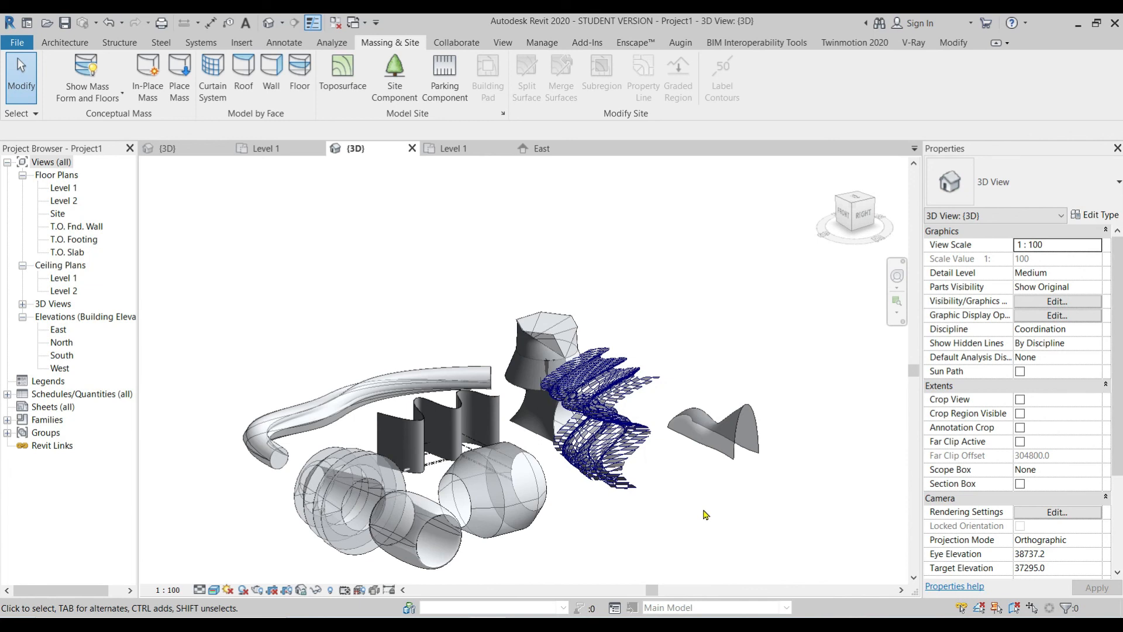
pyautogui.moveTo(728, 473); pyautogui.dragTo(742, 456, button='middle')
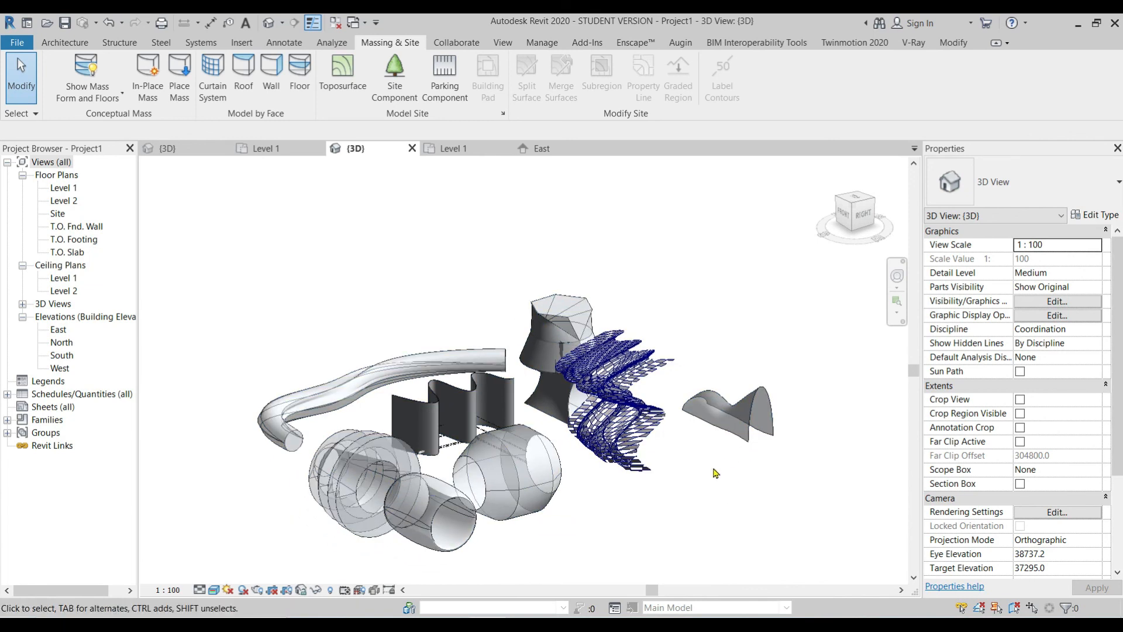
pyautogui.scroll(5, 657, 456)
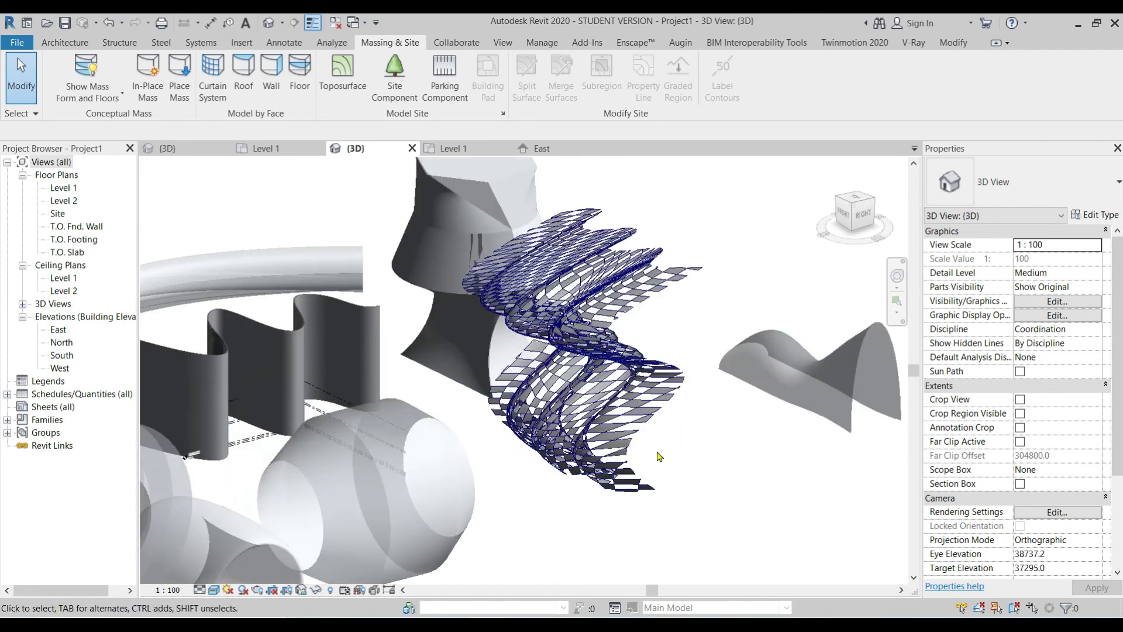
pyautogui.moveTo(583, 363); pyautogui.dragTo(590, 446, button='middle')
pyautogui.scroll(-1, 660, 375)
pyautogui.scroll(-6, 660, 379)
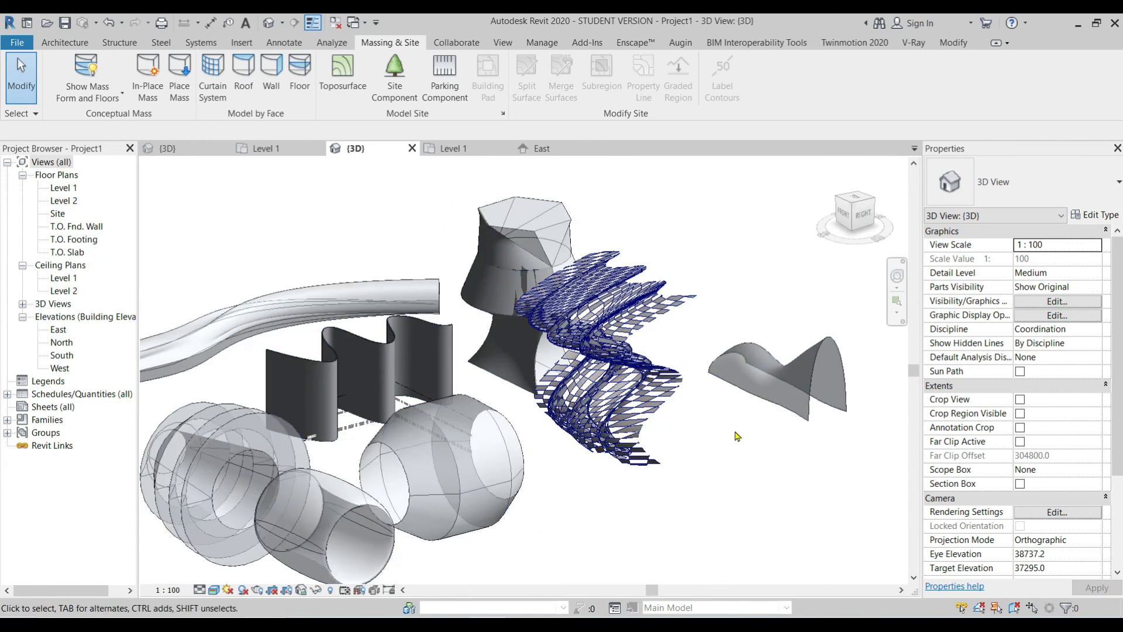